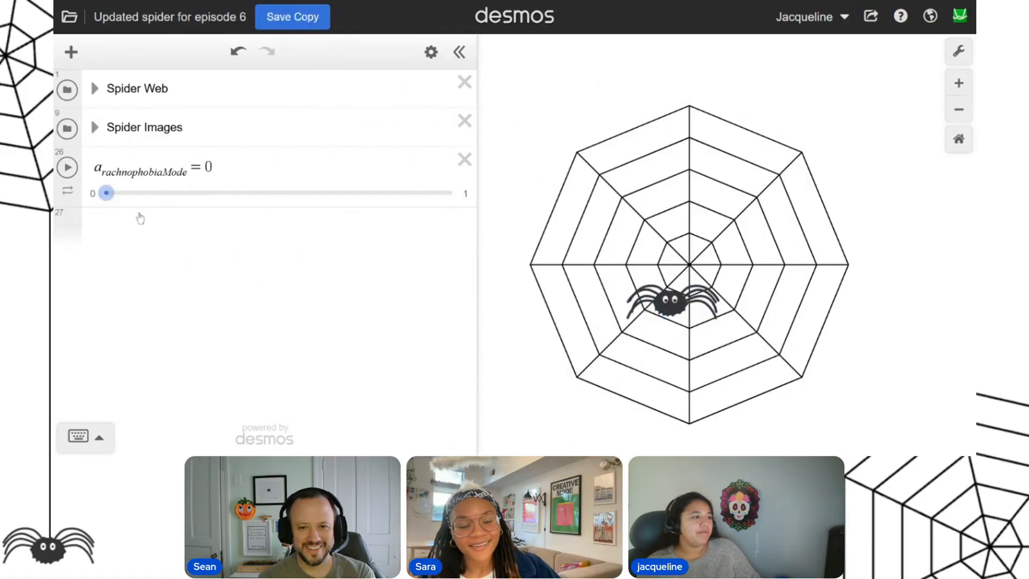
# Expand the Spider Images folder and move the spider on the graph to about (4.02, 0.7).
pyautogui.click(124, 223)
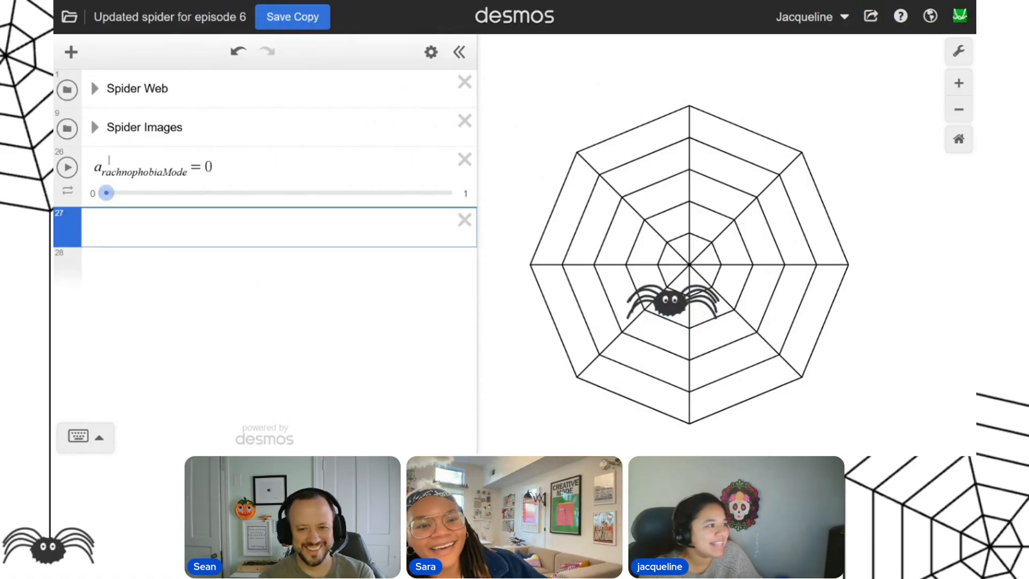
pyautogui.click(95, 89)
pyautogui.click(95, 89)
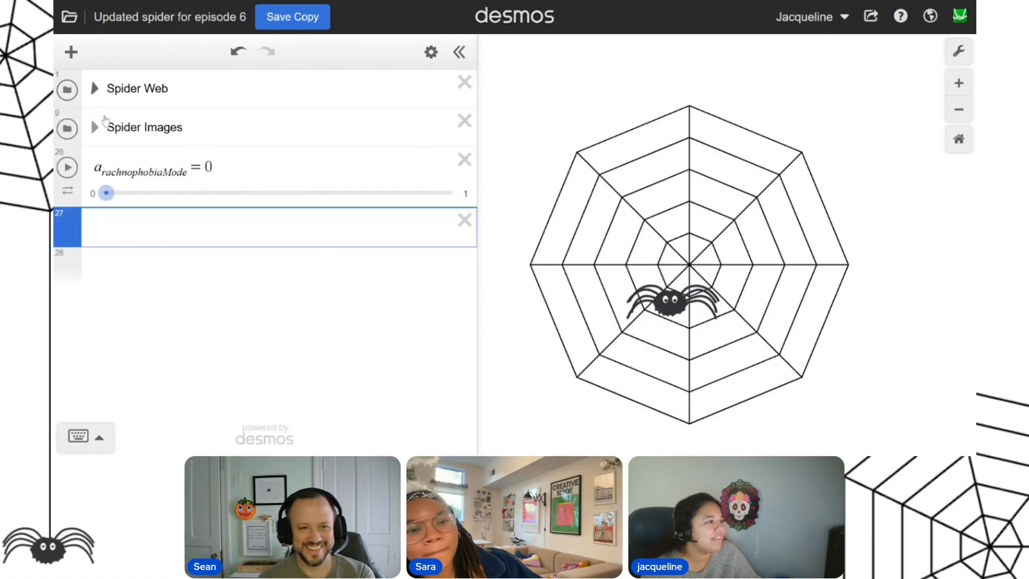
pyautogui.click(95, 127)
pyautogui.click(180, 177)
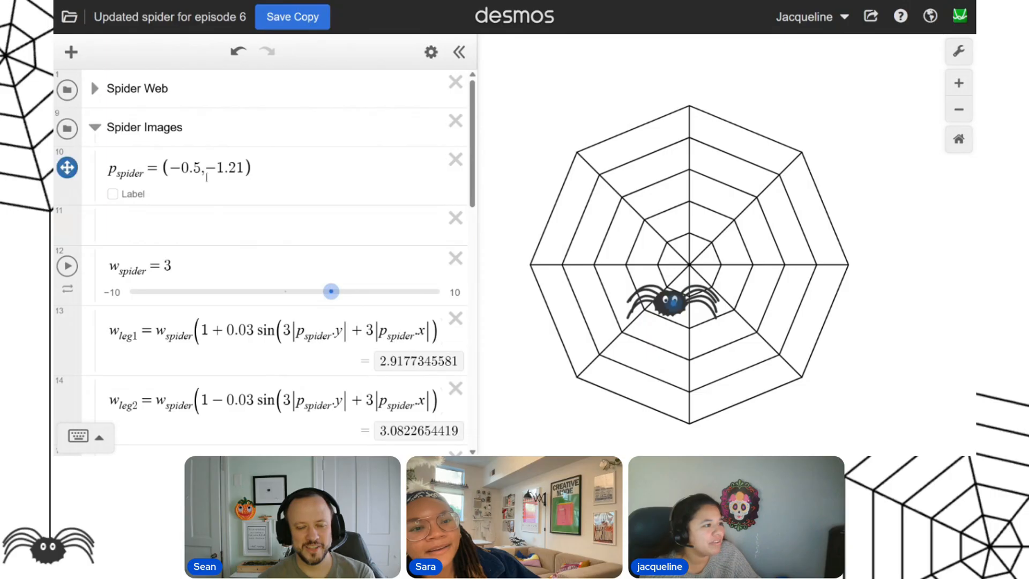
pyautogui.moveTo(671, 303); pyautogui.dragTo(818, 241)
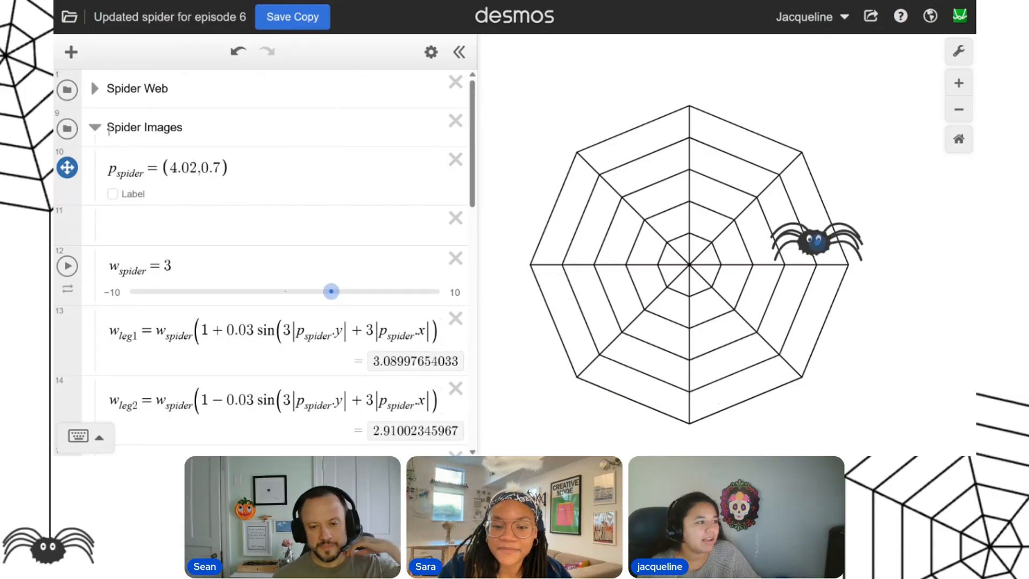
# Hide the p_spider point marker on the graph and collapse the Spider Images folder.
pyautogui.click(95, 127)
pyautogui.click(95, 127)
pyautogui.click(67, 167)
pyautogui.click(94, 128)
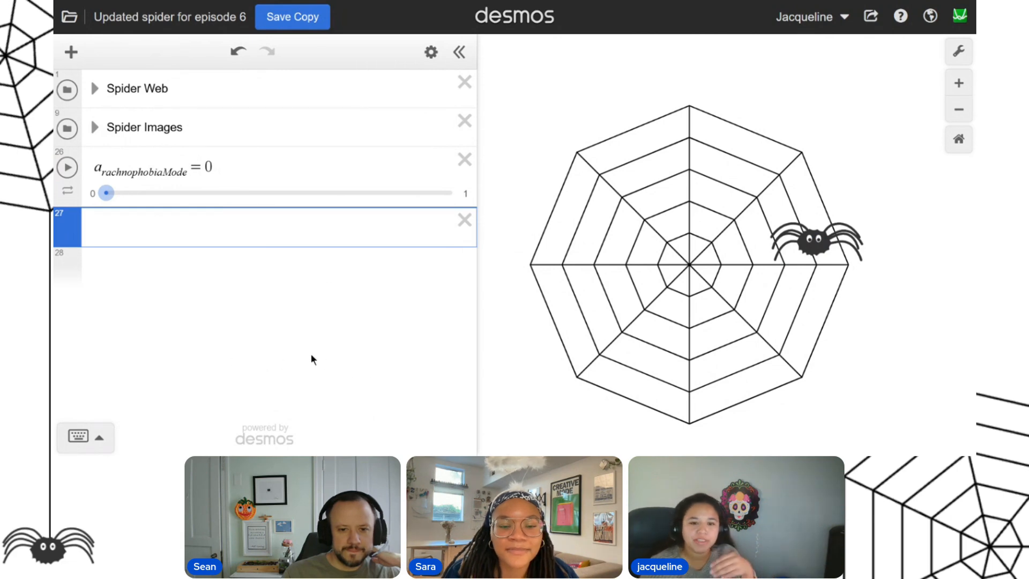
# Move the definition p_spider = (4.02, 0.7) out of its folder to a new line below the arachnophobiaMode slider.
pyautogui.press('Return')
pyautogui.write('p_spider')
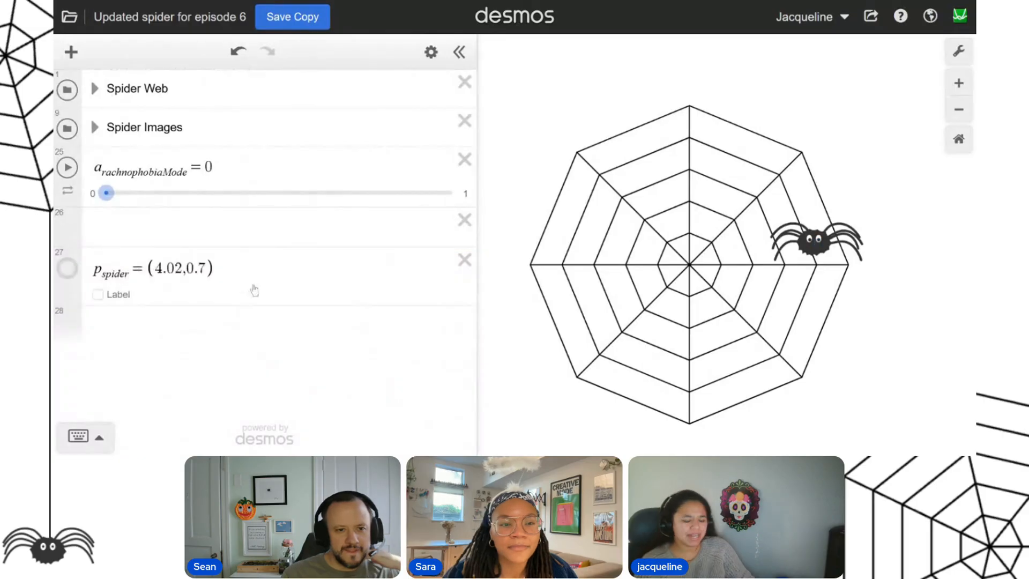
pyautogui.click(252, 293)
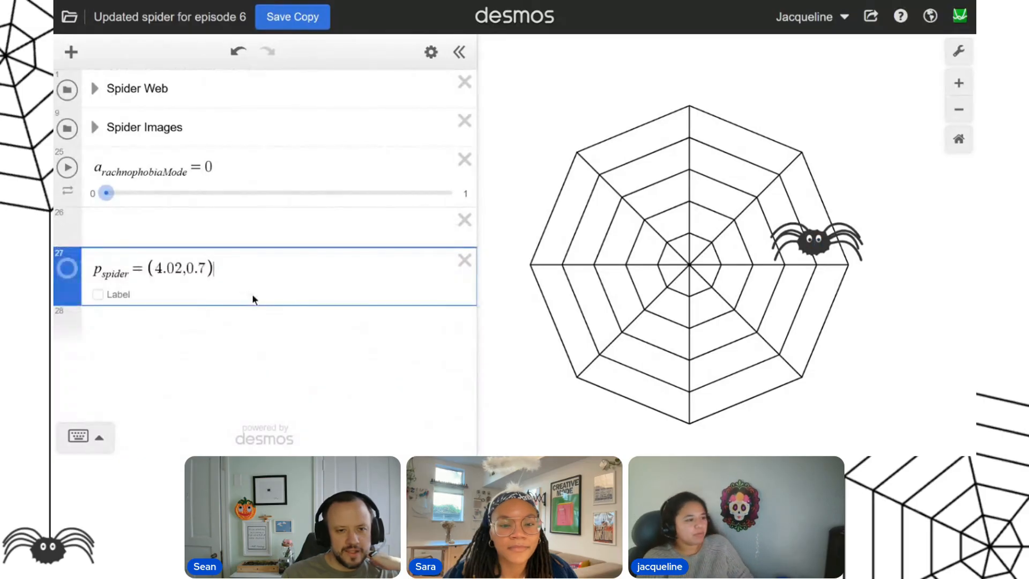
# Define the start point p_start = (4, 0.7) on the line below p_spider.
pyautogui.press('Return')
pyautogui.write('p_start')
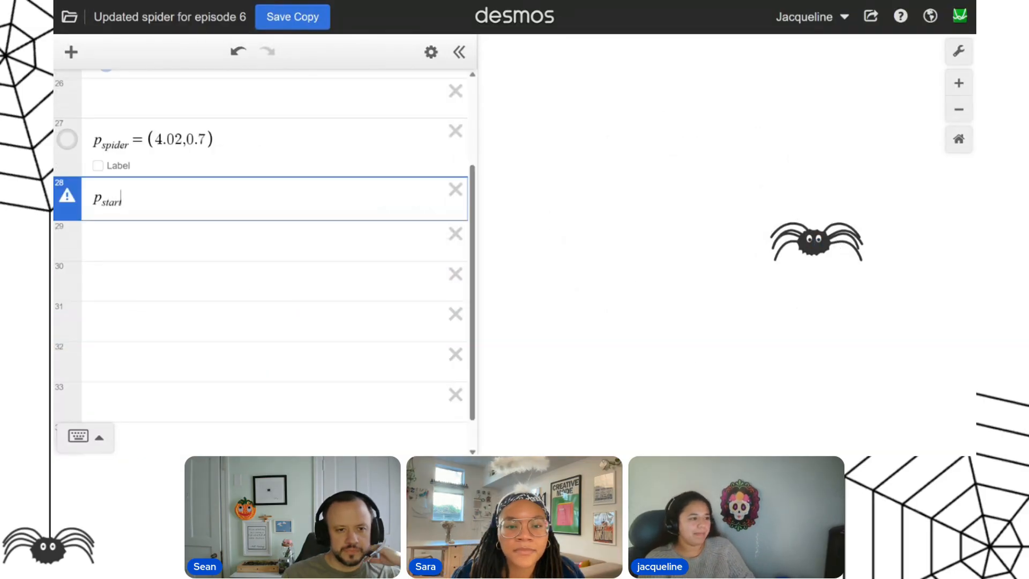
pyautogui.write('=(4')
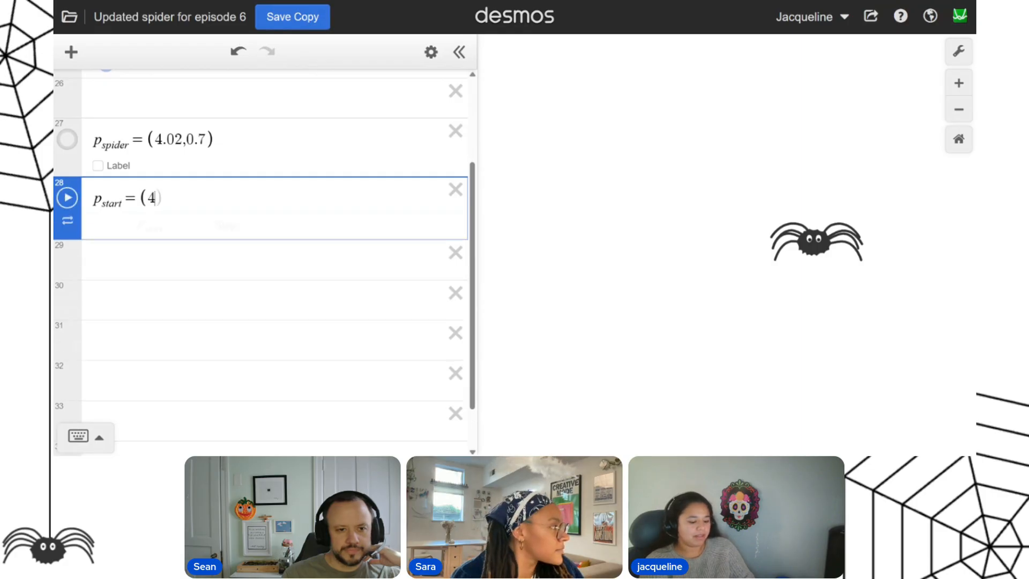
pyautogui.write(',0.')
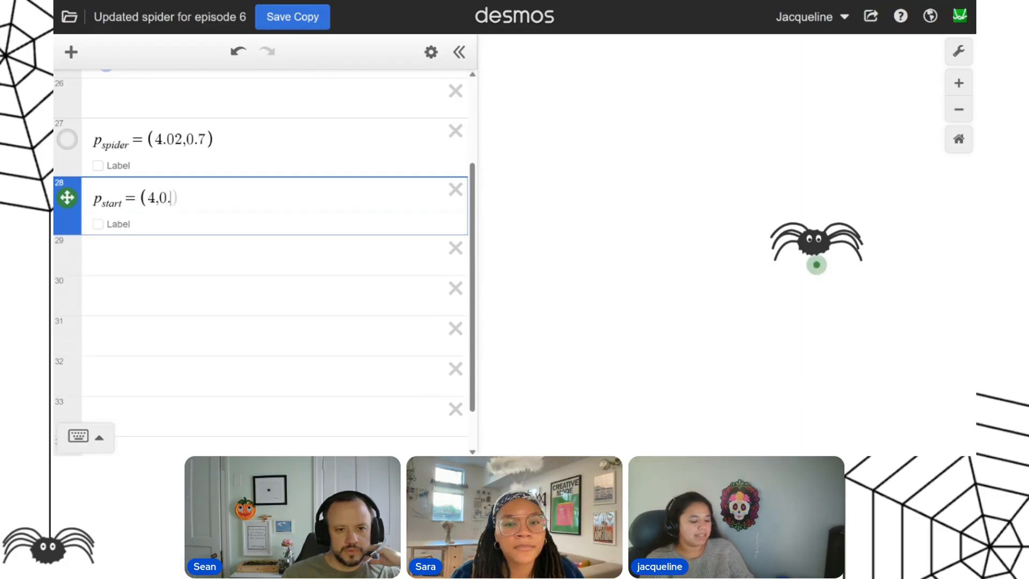
pyautogui.write('7')
pyautogui.press('Return')
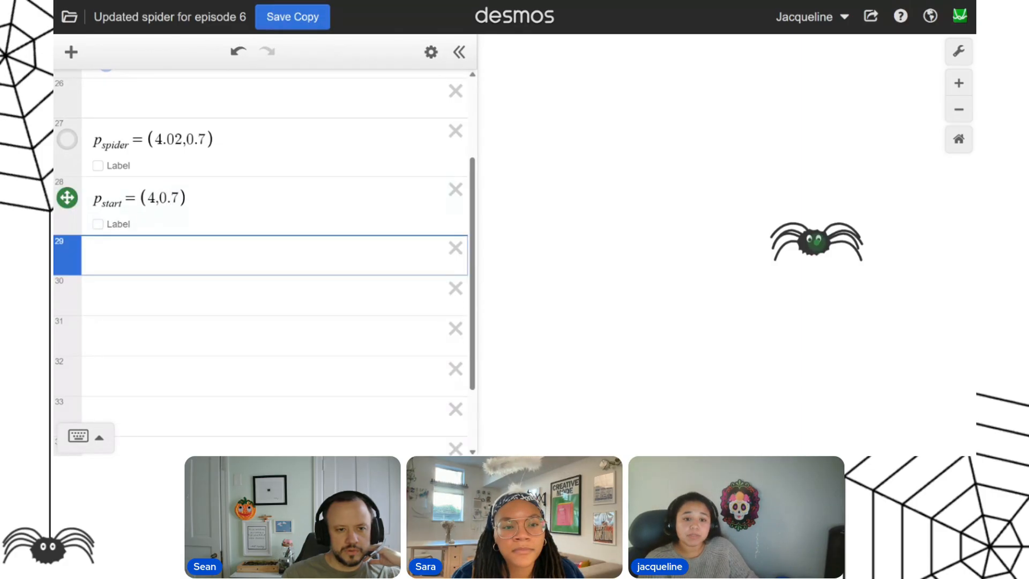
# Define the end point p_end = (-5, 5) and move it on the graph to about (-4.53, 4.63).
pyautogui.write('p_e')
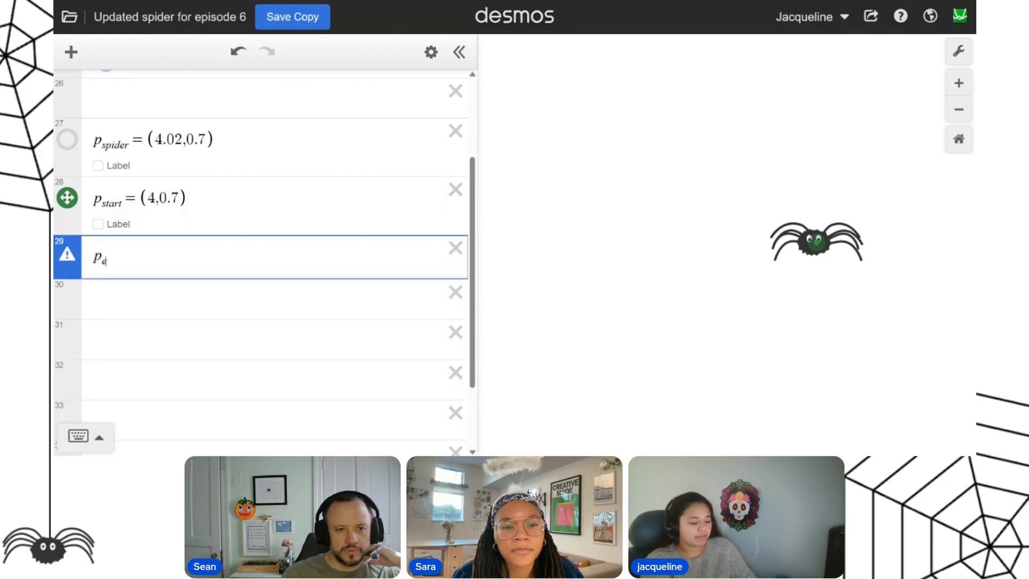
pyautogui.write('nd=(-5,5')
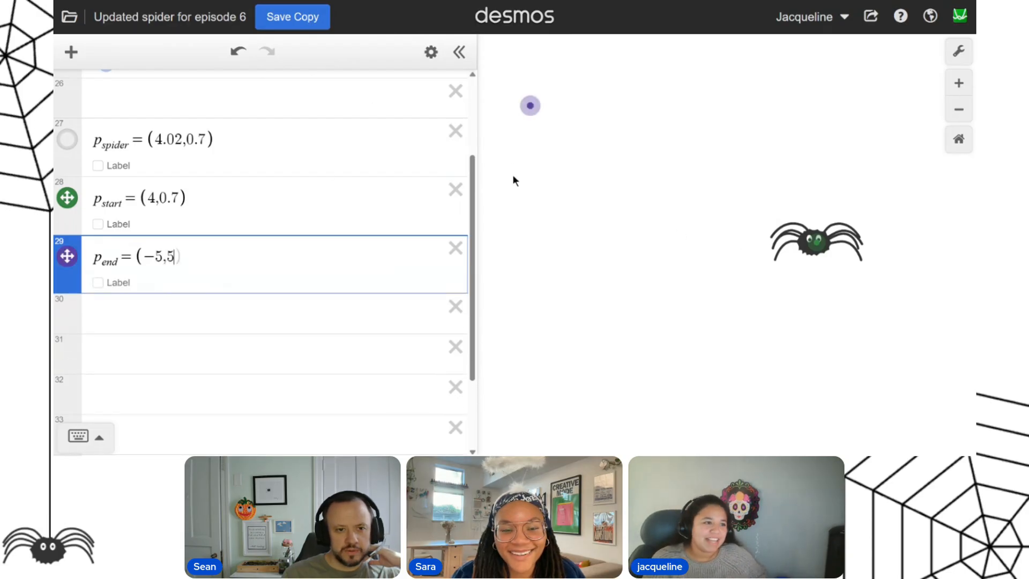
pyautogui.moveTo(530, 107); pyautogui.dragTo(545, 119)
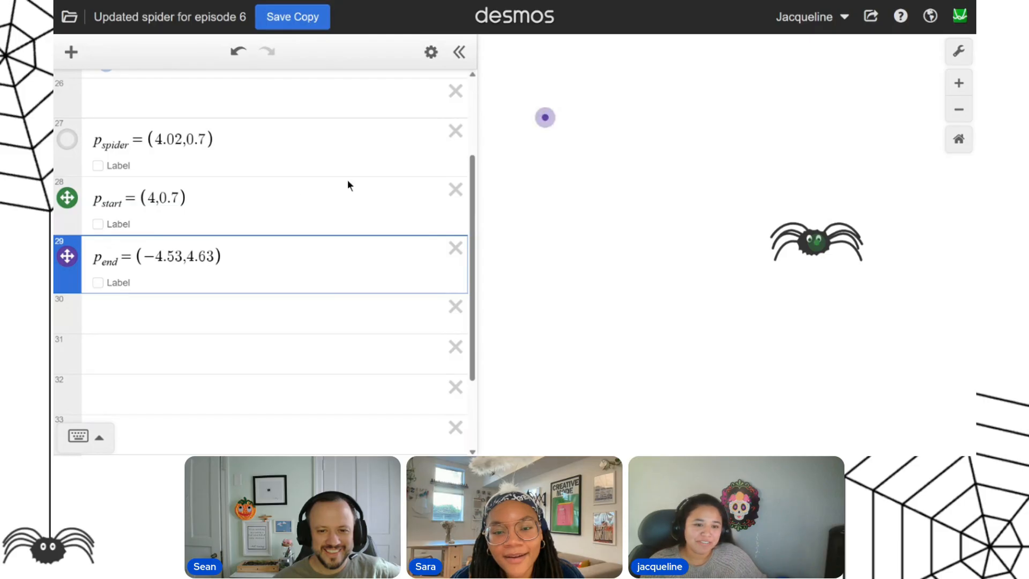
# Add a t_ime slider from 0 to 1 and, above it, the expression p_start(1 − t_ime) + p_end(t_ime).
pyautogui.click(128, 316)
pyautogui.press('Return')
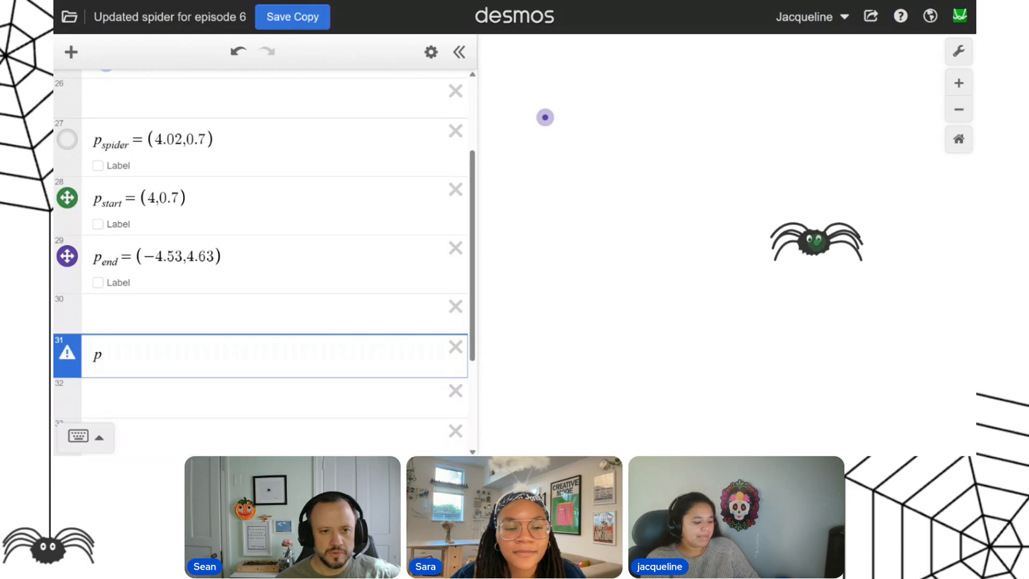
pyautogui.write('tart(')
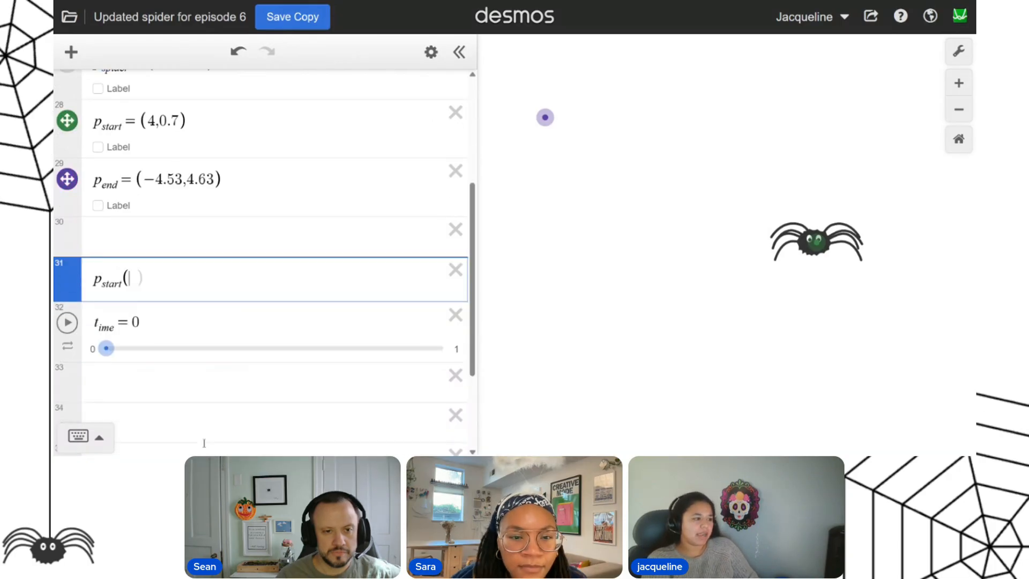
pyautogui.write('1-')
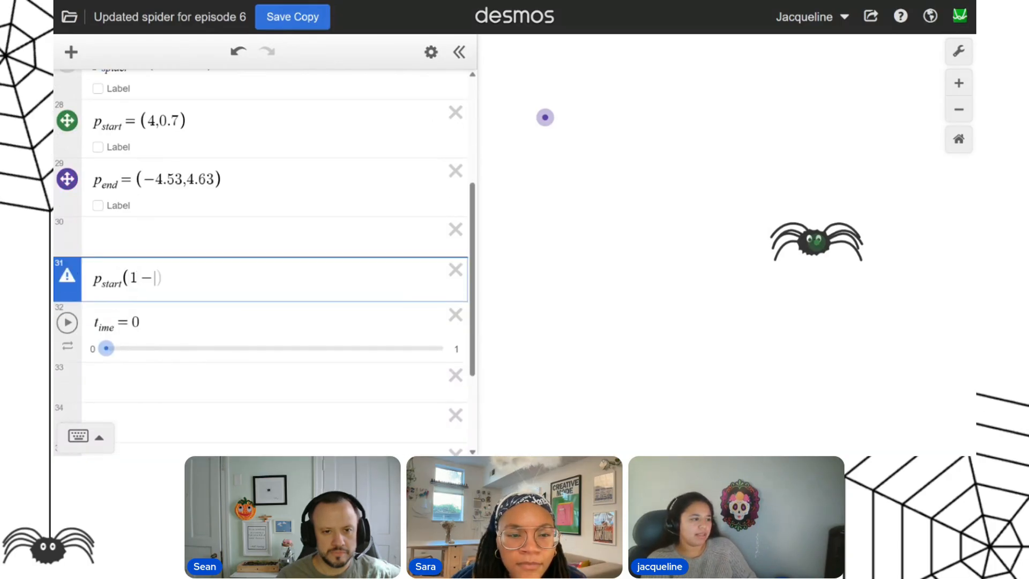
pyautogui.write('t_ime')
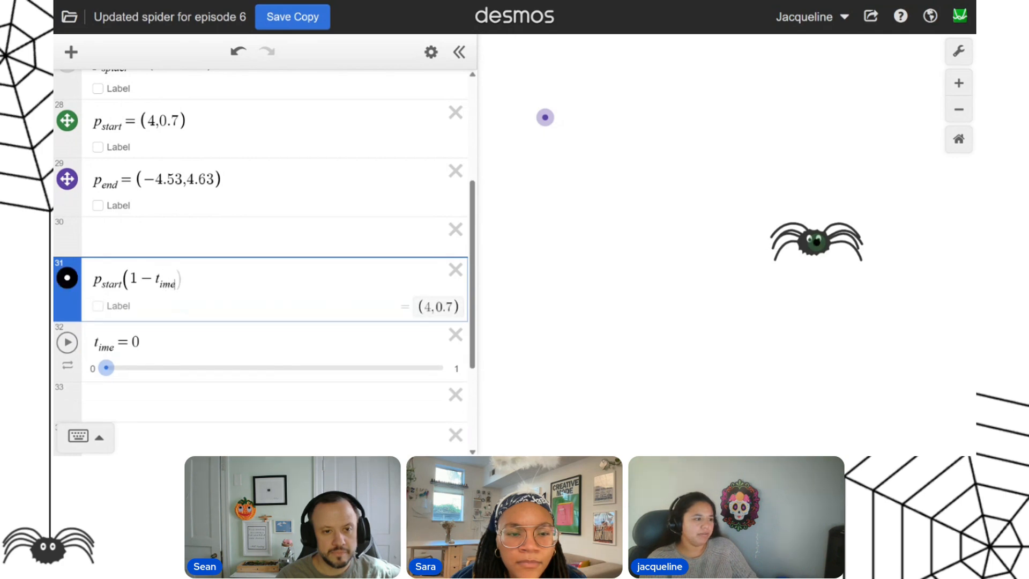
pyautogui.write(')+p_end(t_ime')
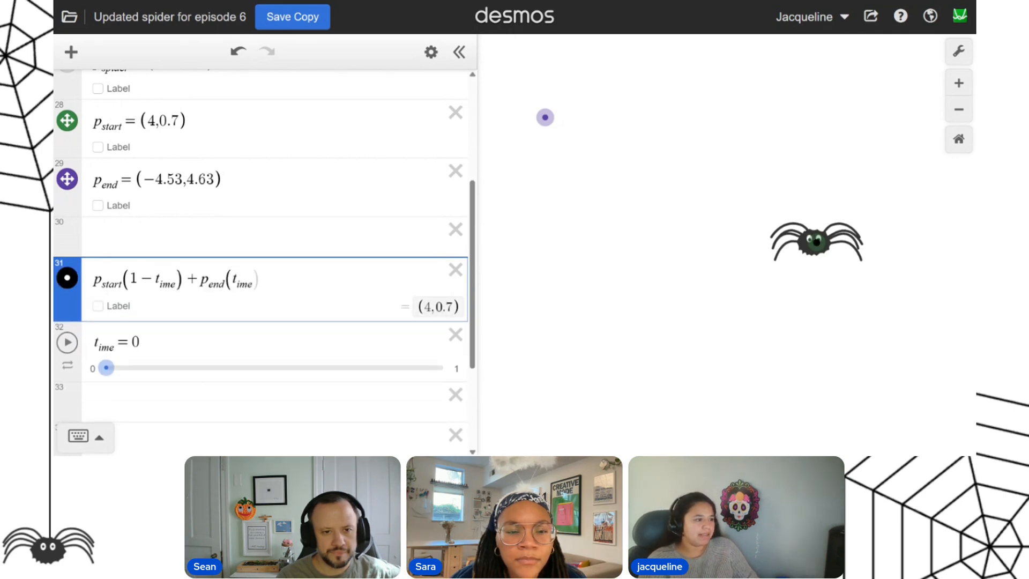
# Try the t_ime slider and examine how the two terms of the interpolation expression depend on it.
pyautogui.moveTo(106, 368); pyautogui.dragTo(289, 399)
pyautogui.click(110, 369)
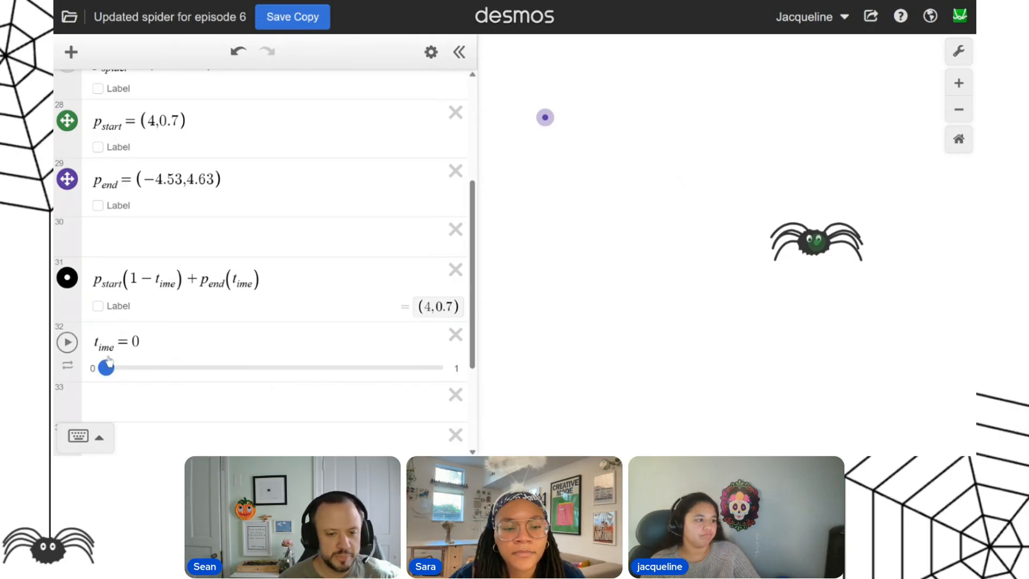
pyautogui.moveTo(179, 284); pyautogui.dragTo(94, 281)
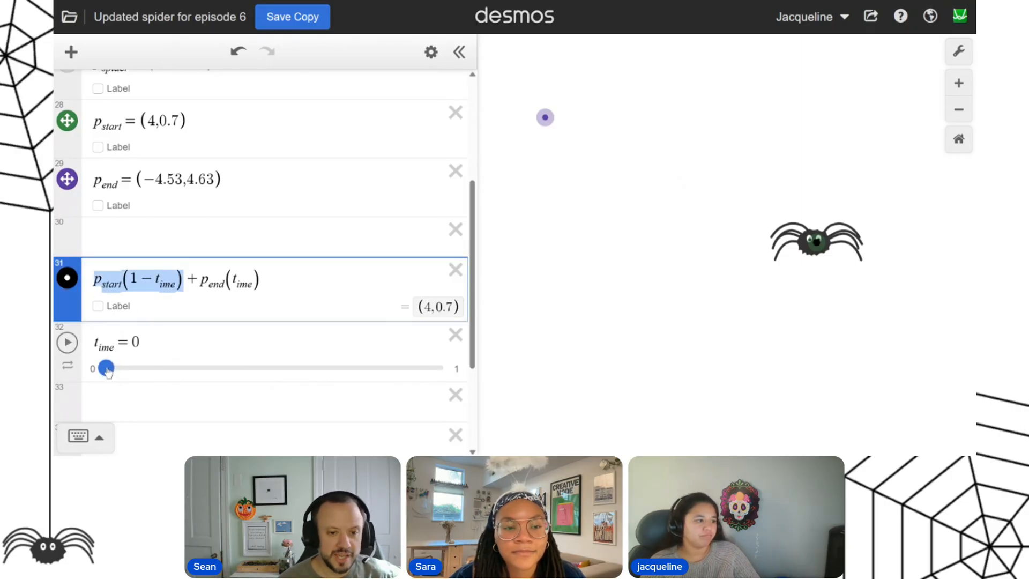
pyautogui.click(156, 345)
pyautogui.click(169, 402)
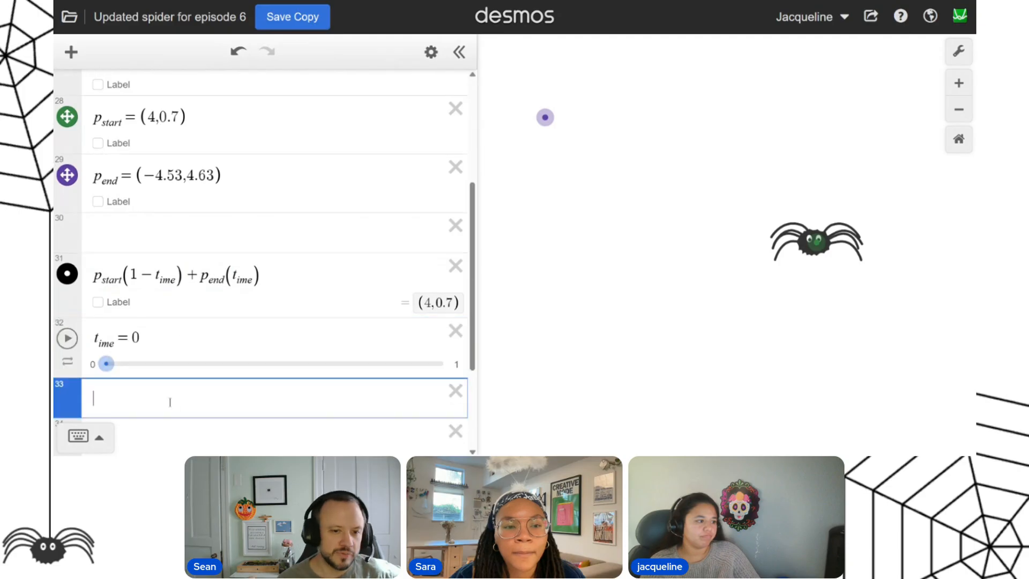
pyautogui.moveTo(113, 374)
pyautogui.mouseDown()
pyautogui.moveTo(446, 371)
pyautogui.moveTo(107, 370)
pyautogui.moveTo(386, 390)
pyautogui.moveTo(105, 371)
pyautogui.mouseUp()
# Replace the coordinates of p_spider with a copy of the expression p_start(1 − t_ime) + p_end(t_ime).
pyautogui.moveTo(93, 276); pyautogui.dragTo(264, 276)
pyautogui.scroll(2, 263, 276)
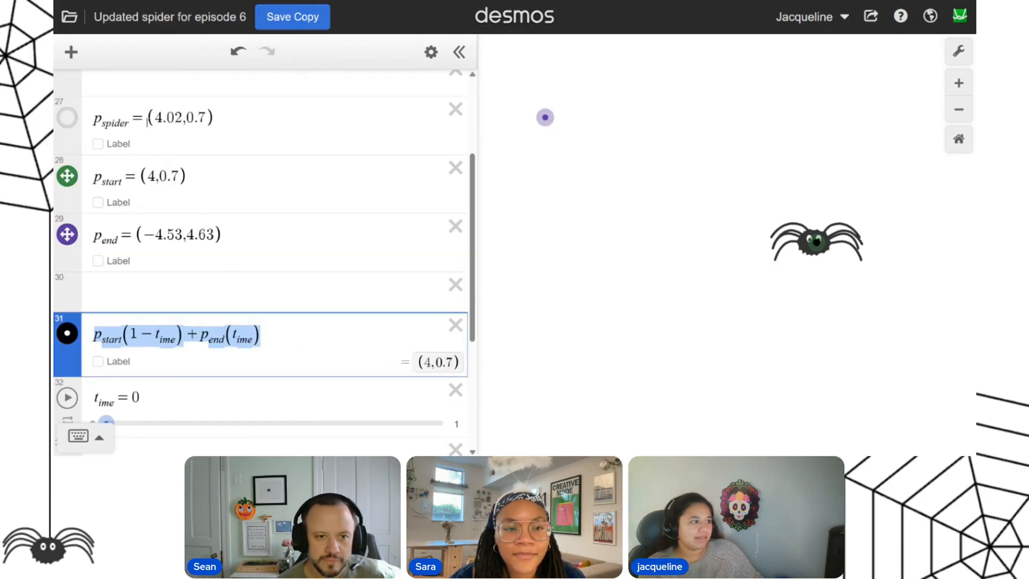
pyautogui.moveTo(146, 145); pyautogui.dragTo(321, 126)
pyautogui.write('p_start(1-t_ime)+p_end(t_ime)')
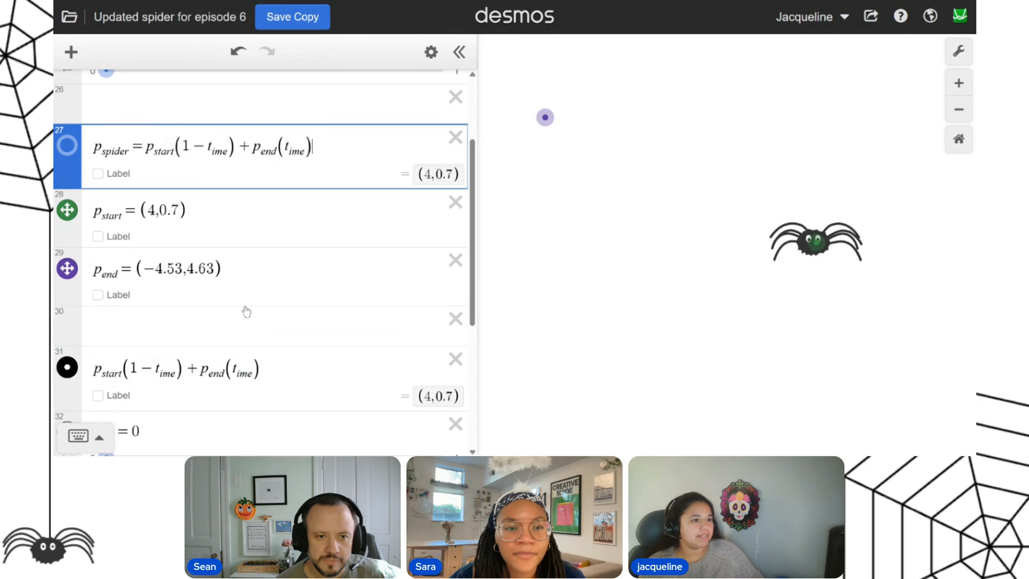
# Set the t_ime slider's animation mode to play once and run the animation.
pyautogui.scroll(-4, 241, 308)
pyautogui.scroll(6, 228, 300)
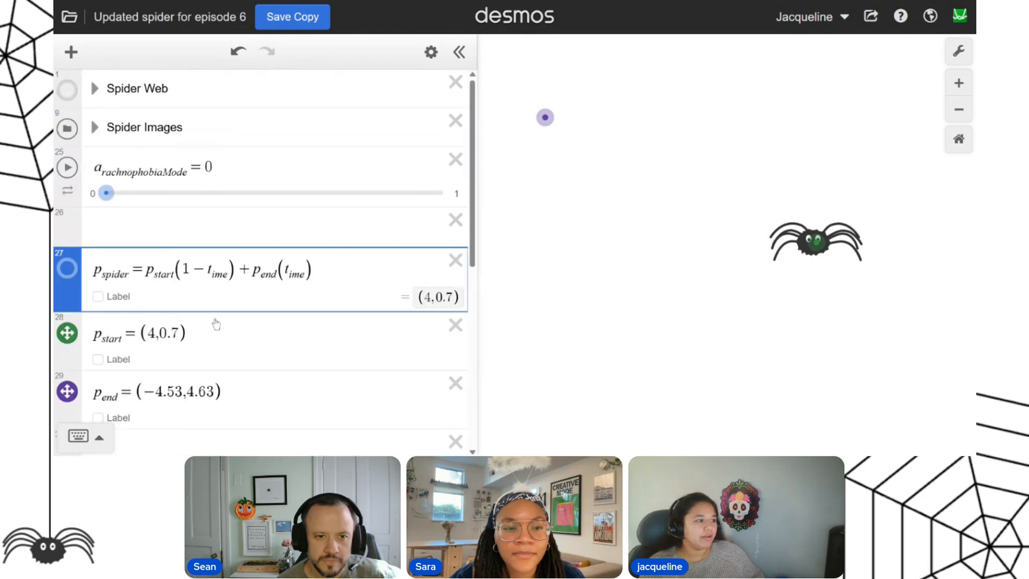
pyautogui.scroll(-3, 214, 322)
pyautogui.moveTo(105, 406)
pyautogui.mouseDown()
pyautogui.moveTo(131, 395)
pyautogui.moveTo(443, 409)
pyautogui.moveTo(102, 402)
pyautogui.mouseUp()
pyautogui.click(69, 373)
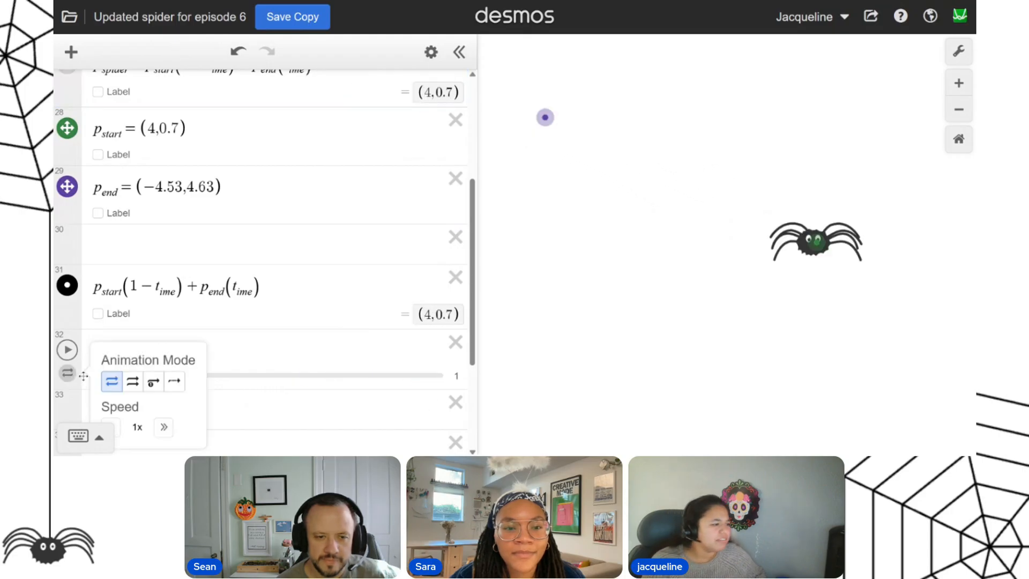
pyautogui.click(153, 381)
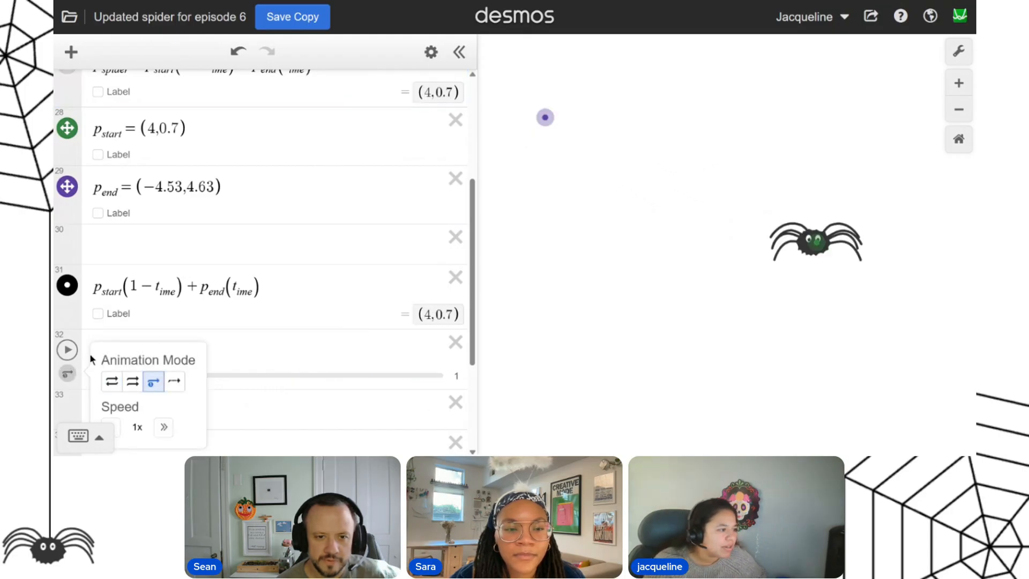
pyautogui.click(67, 349)
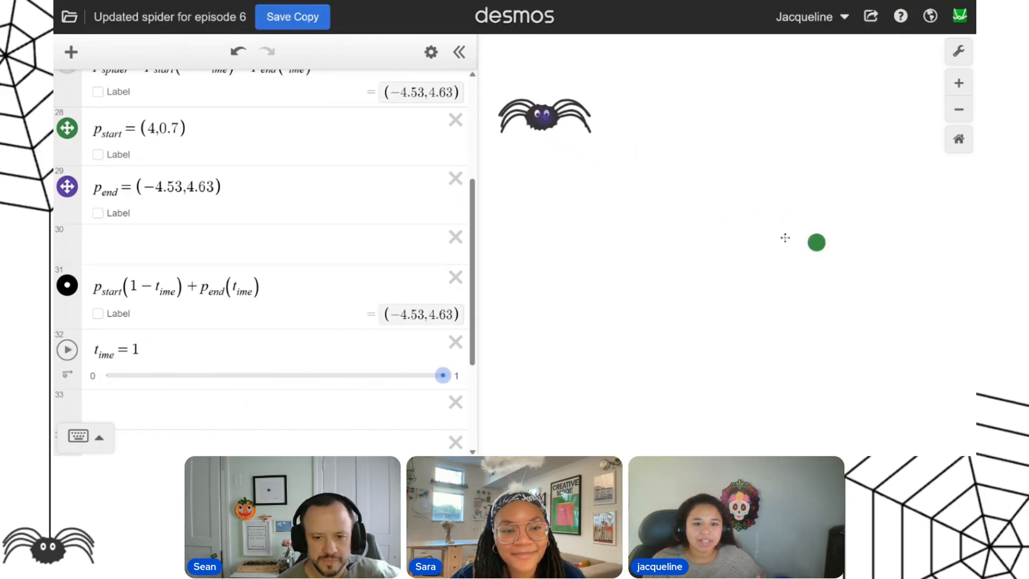
# Add the action t_ime → 0 on the line below the t_ime slider.
pyautogui.scroll(-3, 200, 334)
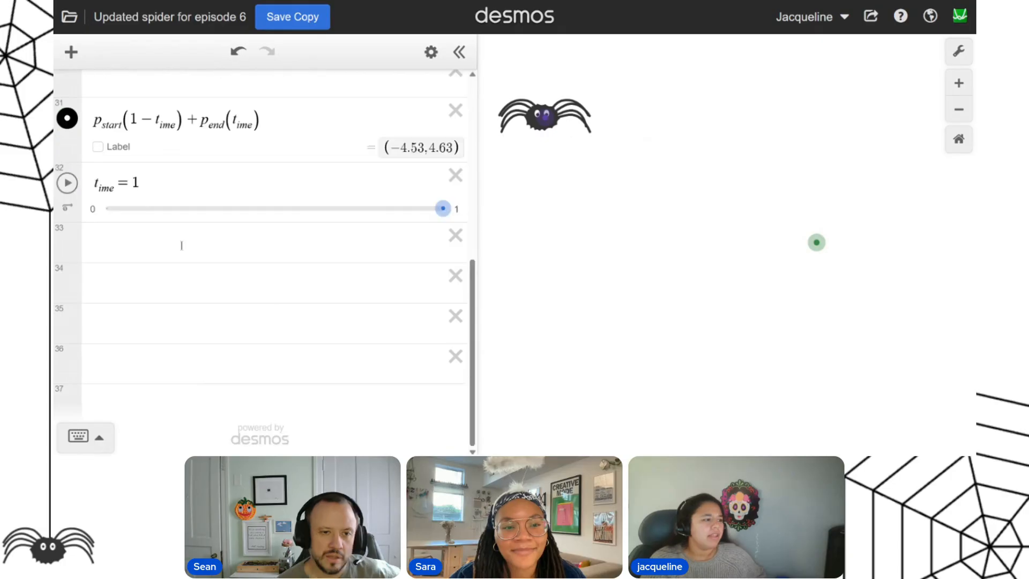
pyautogui.click(181, 241)
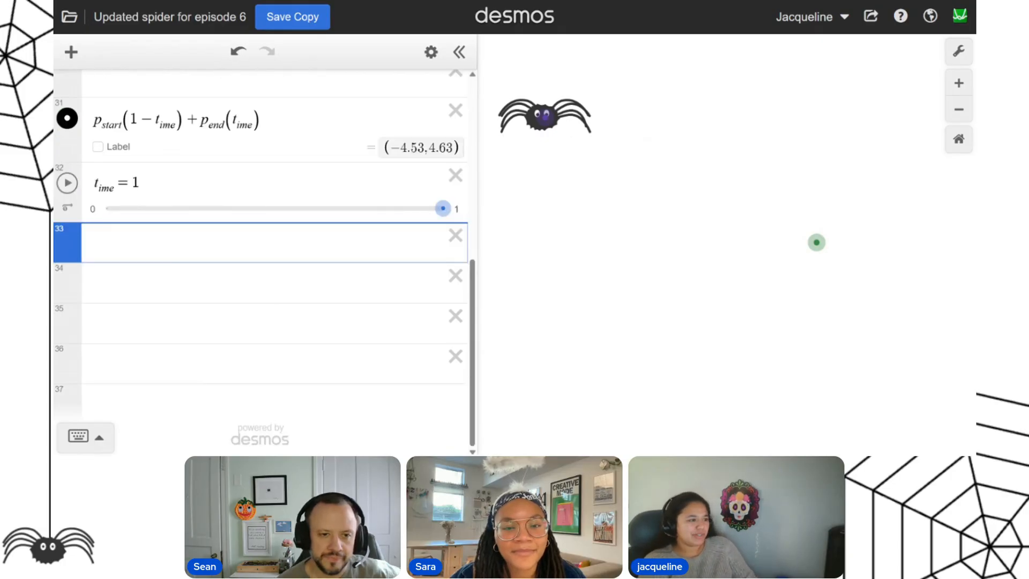
pyautogui.click(80, 186)
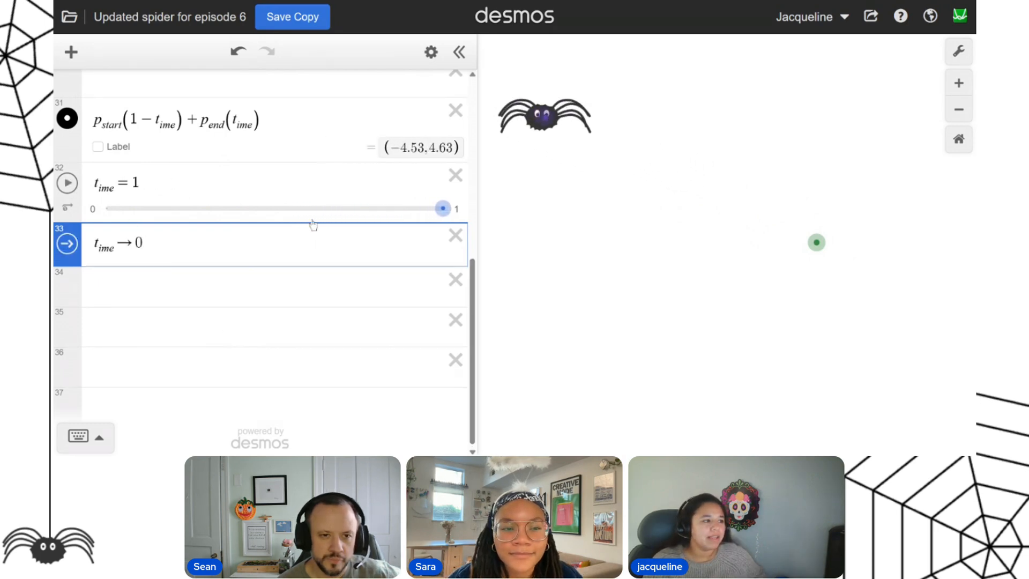
# Test the one-time t_ime animation by setting intermediate slider values, including 0.45, and replaying it.
pyautogui.click(279, 210)
pyautogui.click(68, 183)
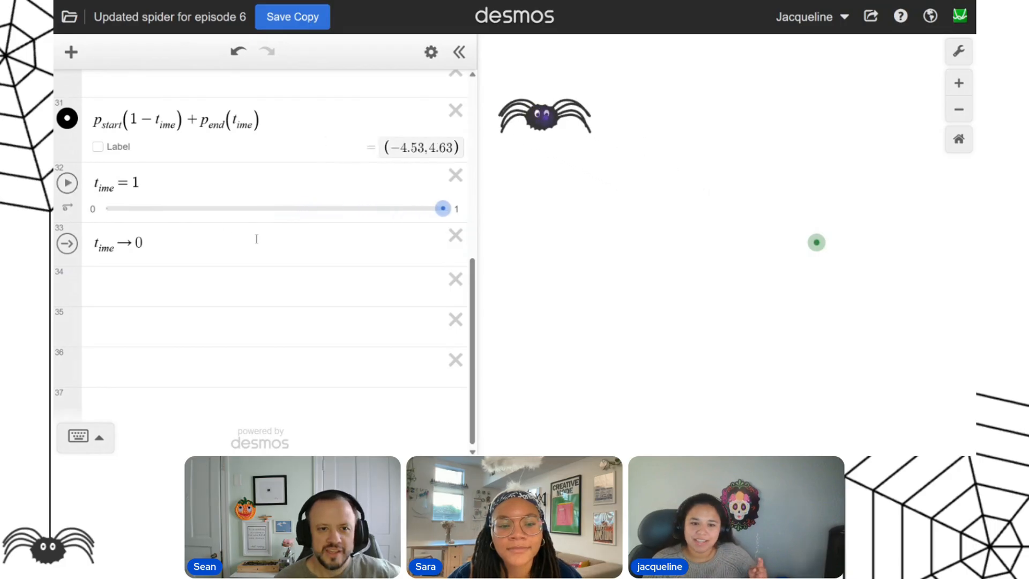
pyautogui.click(68, 184)
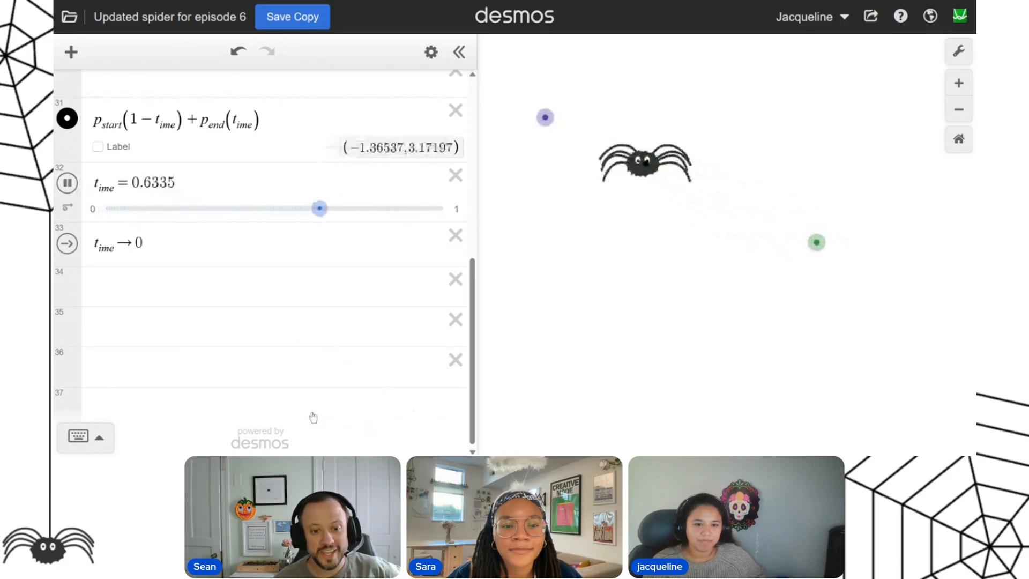
pyautogui.click(276, 214)
pyautogui.click(68, 184)
pyautogui.click(258, 211)
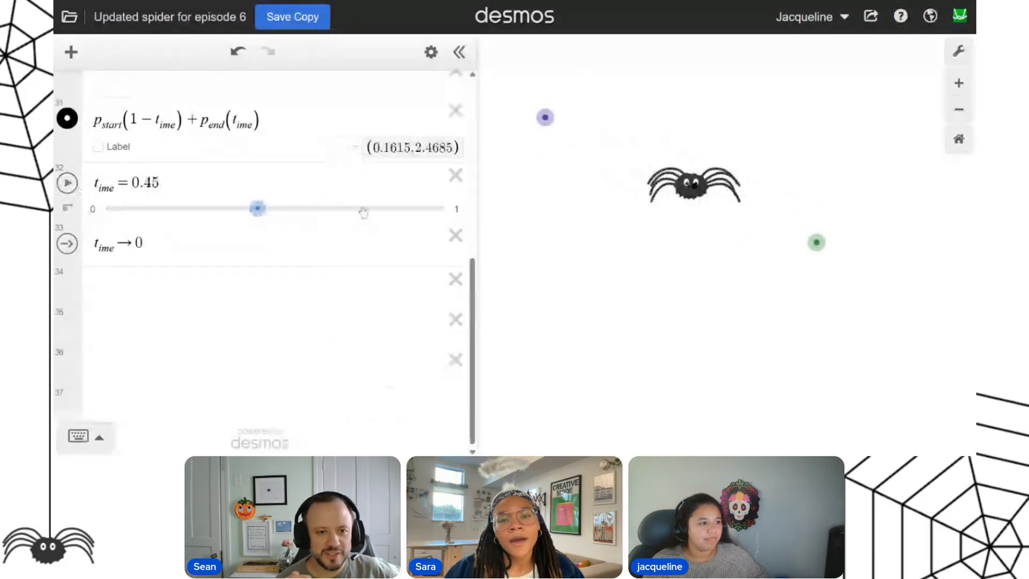
pyautogui.click(67, 183)
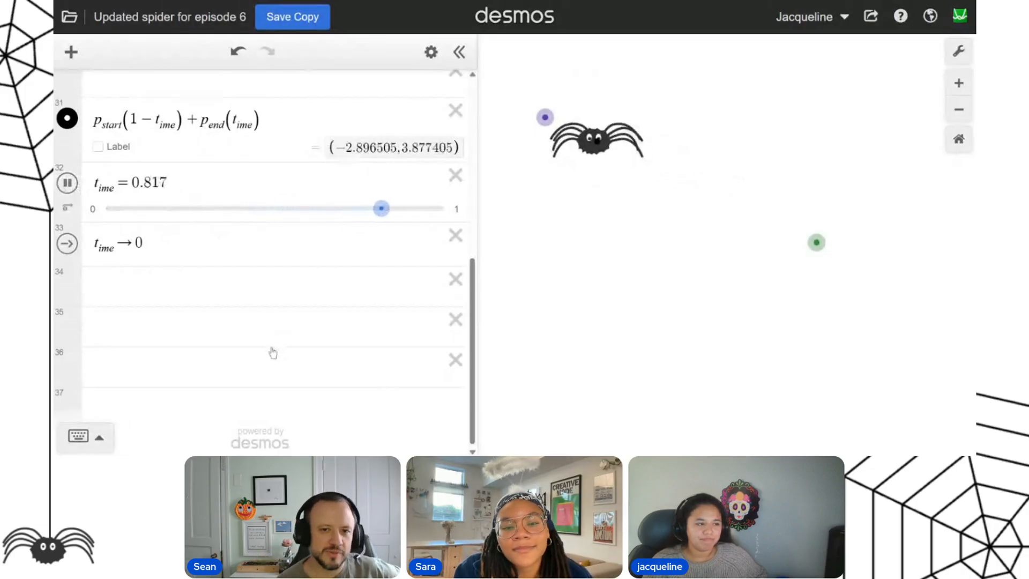
# Replay the spider's movement with the t_ime slider and the t_ime → 0 action.
pyautogui.click(69, 189)
pyautogui.click(126, 246)
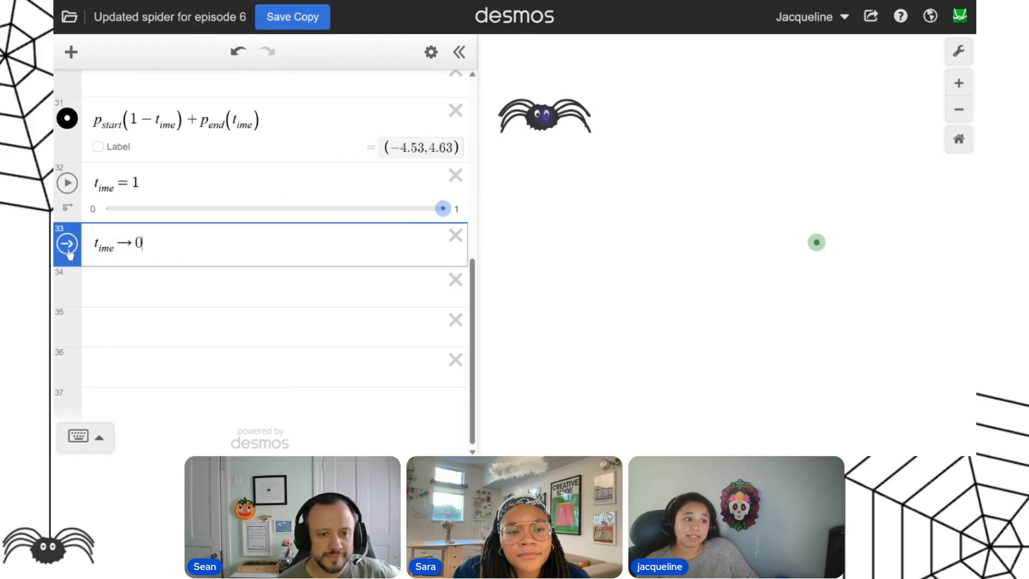
pyautogui.click(67, 183)
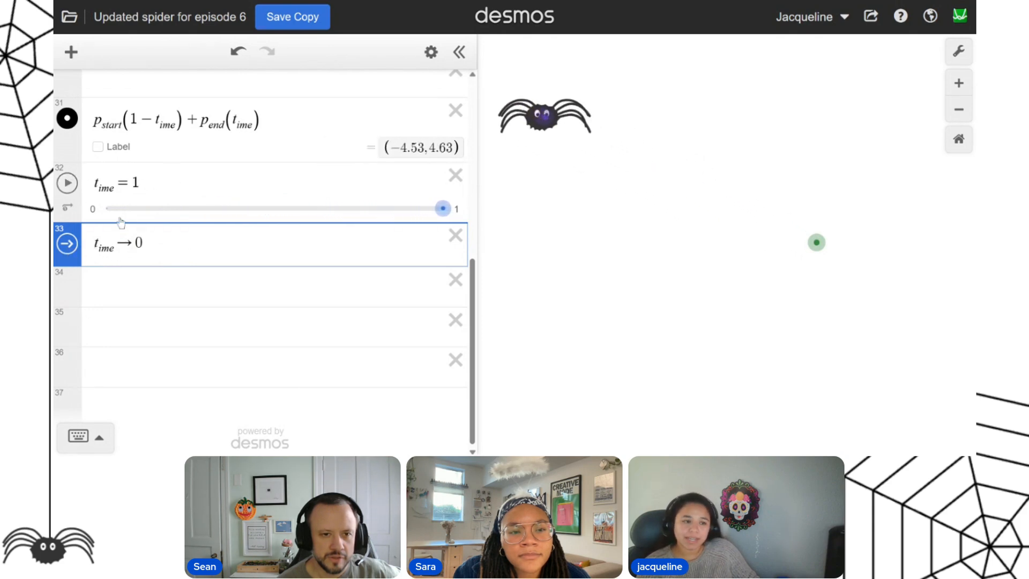
pyautogui.click(67, 244)
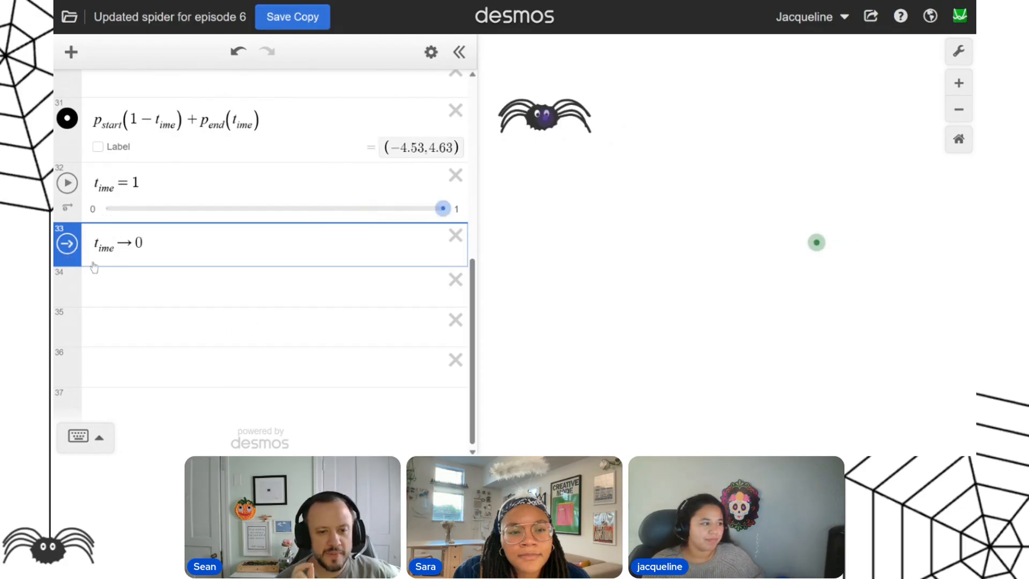
pyautogui.click(65, 251)
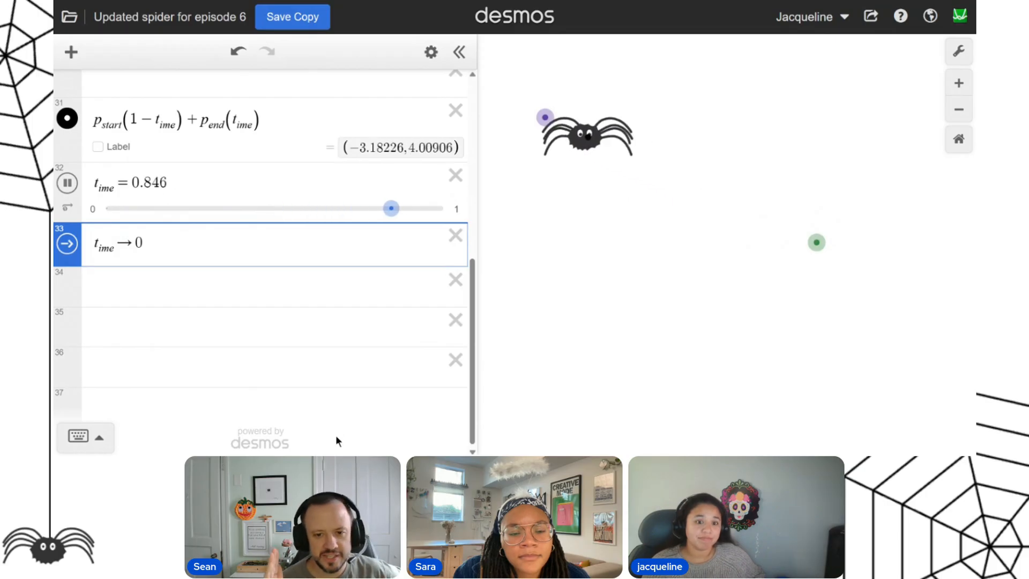
pyautogui.click(67, 244)
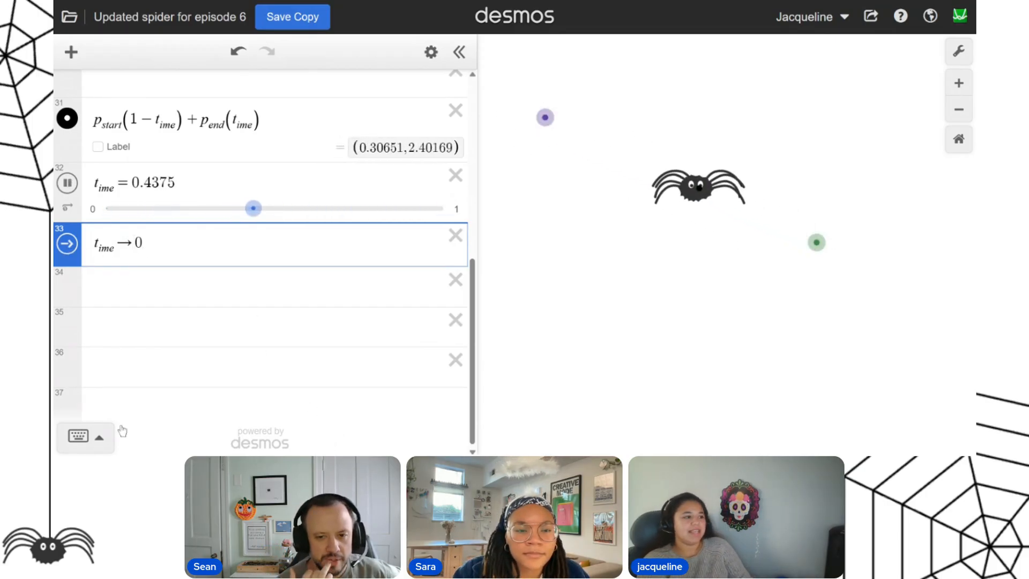
# Break up the arrow in the t_ime → 0 action and re-enter it as ->.
pyautogui.press('BackSpace')
pyautogui.press('BackSpace')
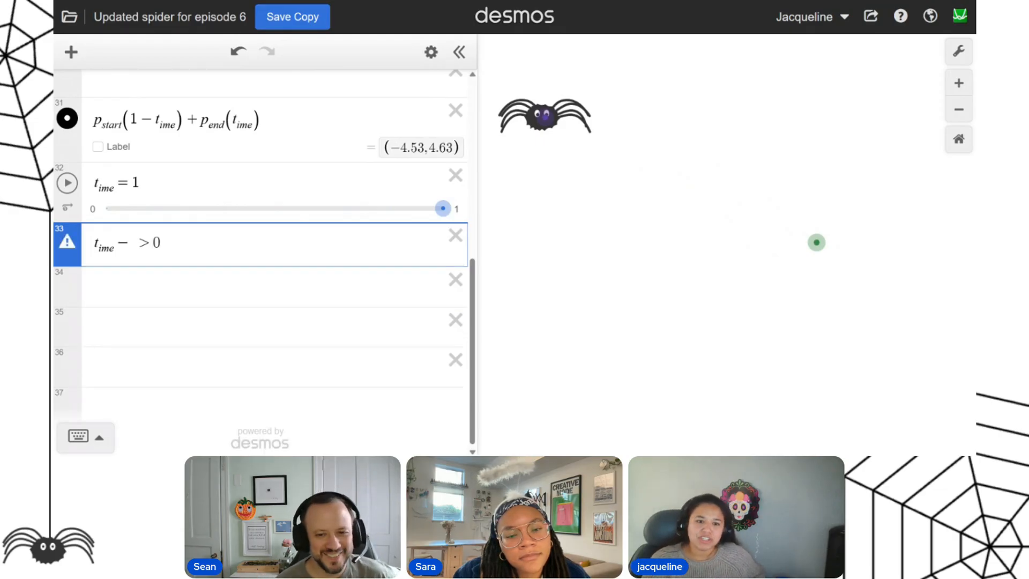
pyautogui.hotkey('shift', 'Right')
pyautogui.press('Left')
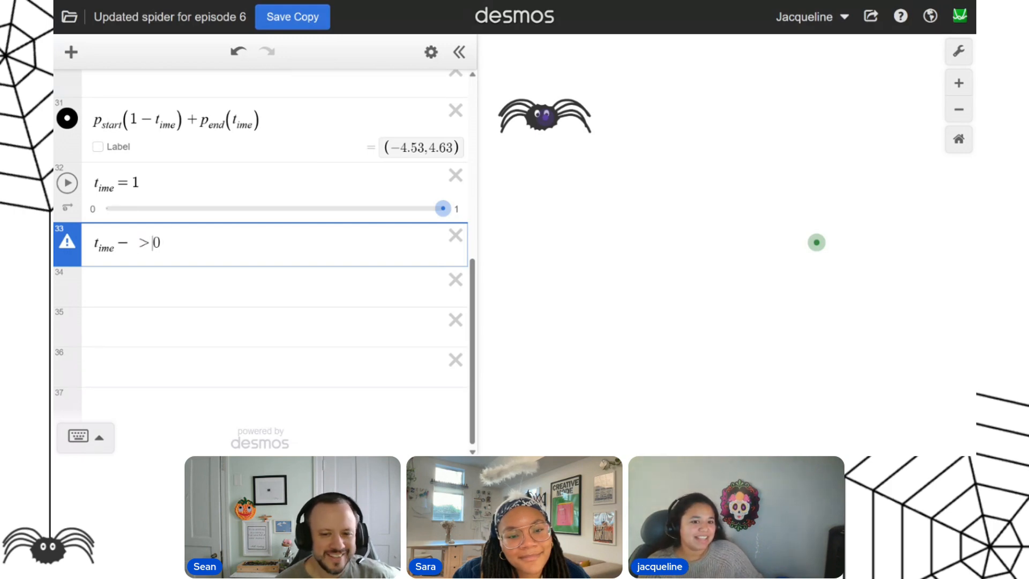
pyautogui.hotkey('shift', 'Left')
pyautogui.hotkey('shift', 'Left')
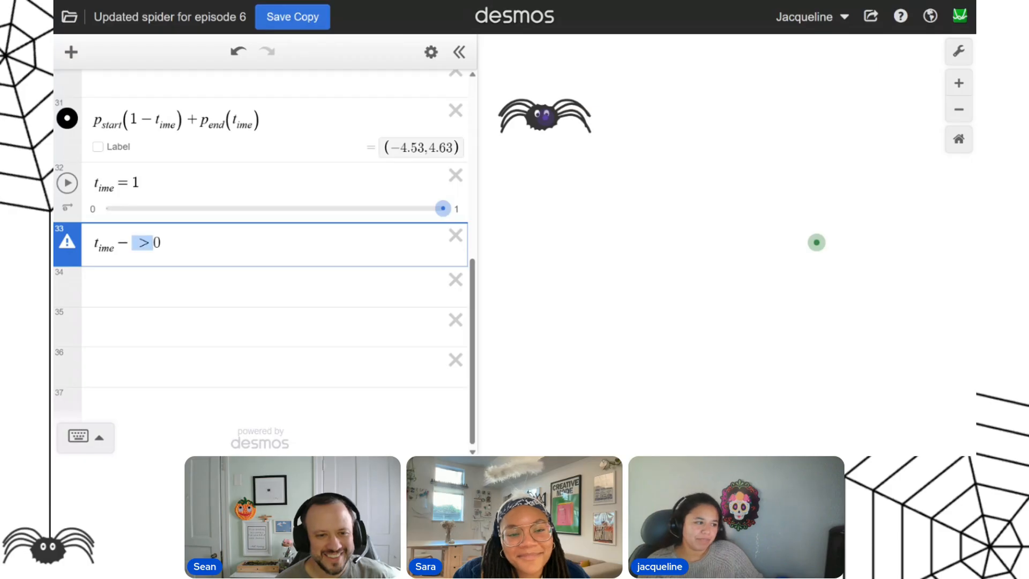
pyautogui.press('BackSpace')
pyautogui.write('->')
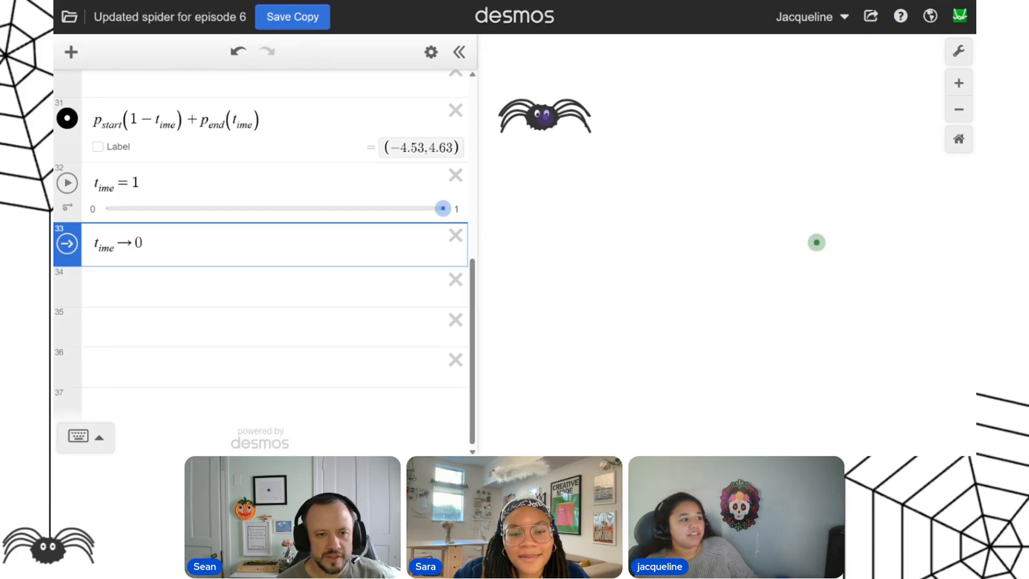
# Test the re-entered t_ime → 0 action by resetting and replaying the spider's animation.
pyautogui.click(68, 245)
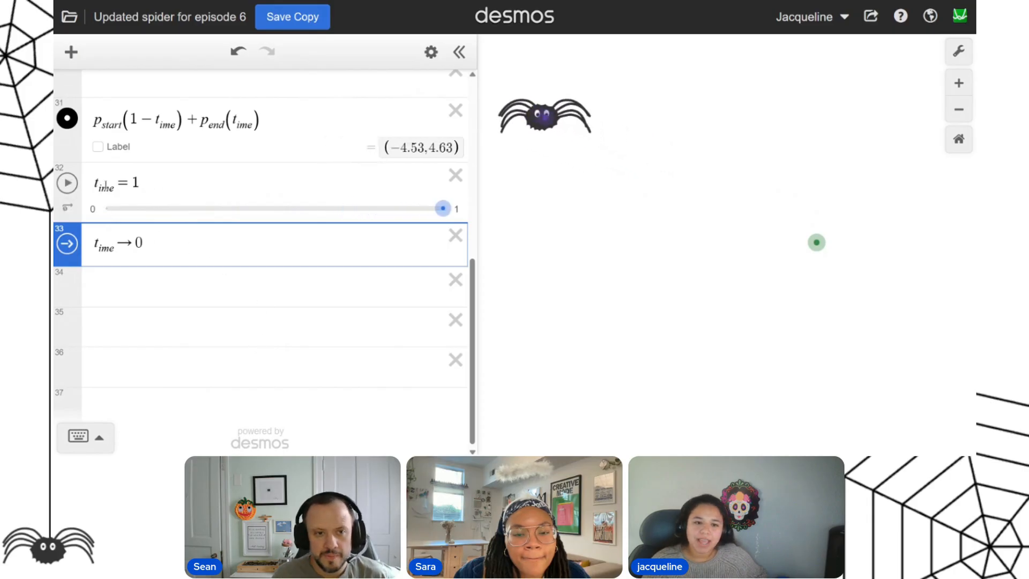
pyautogui.click(67, 183)
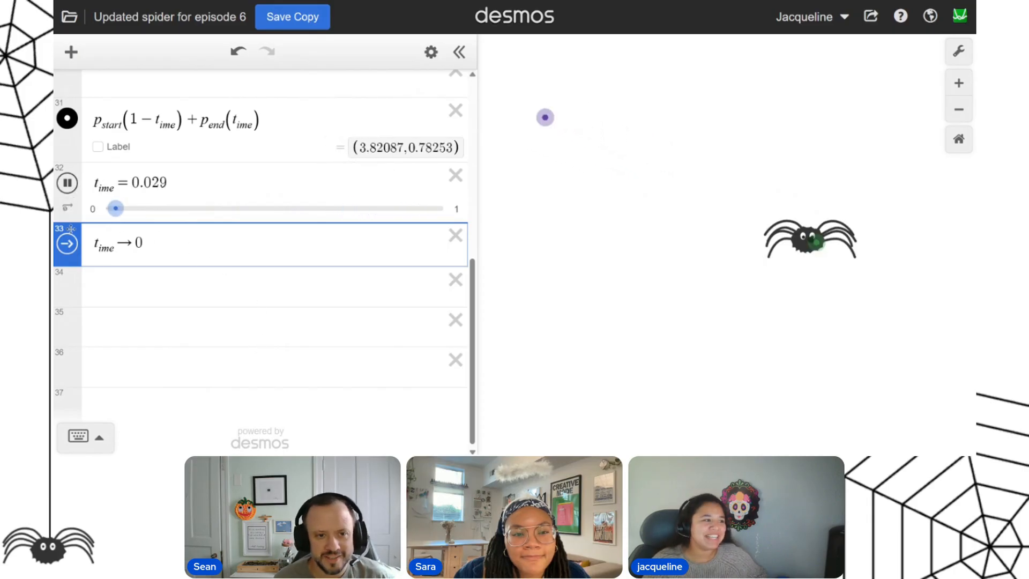
pyautogui.click(67, 243)
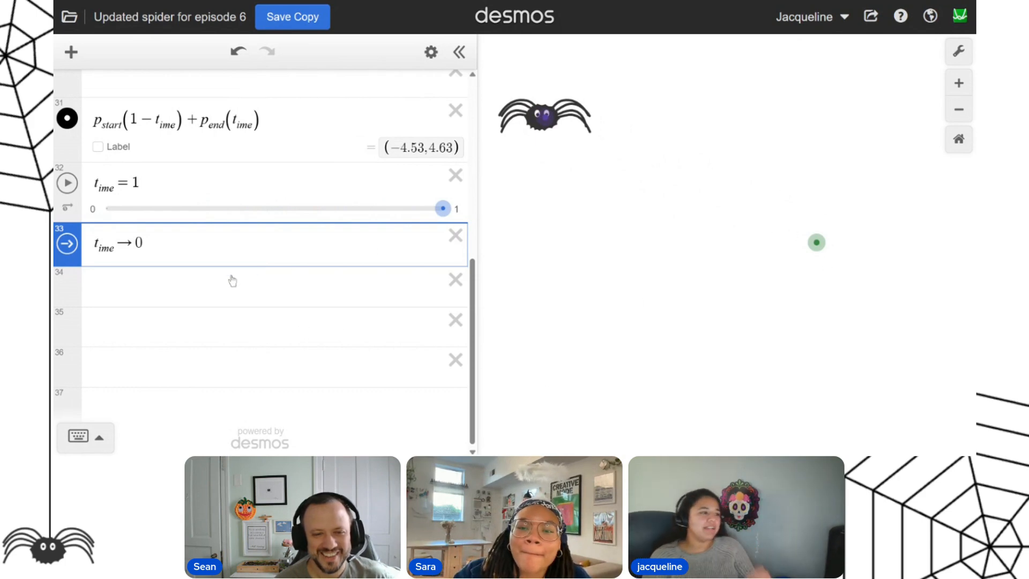
# Turn off dragging for p_end and make it clickable, with t_ime → 0 as its on-click action.
pyautogui.moveTo(180, 250); pyautogui.dragTo(89, 260)
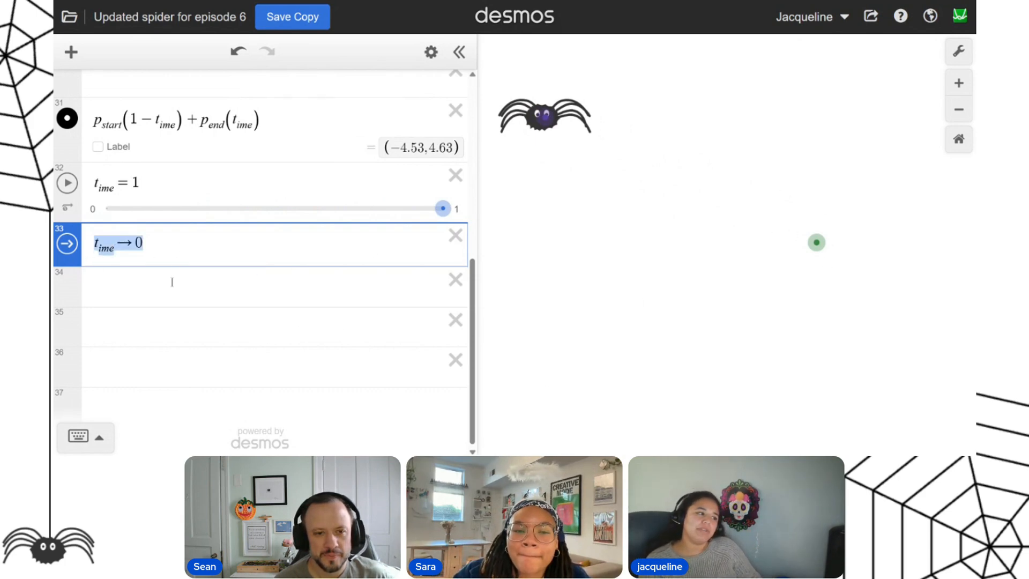
pyautogui.click(198, 293)
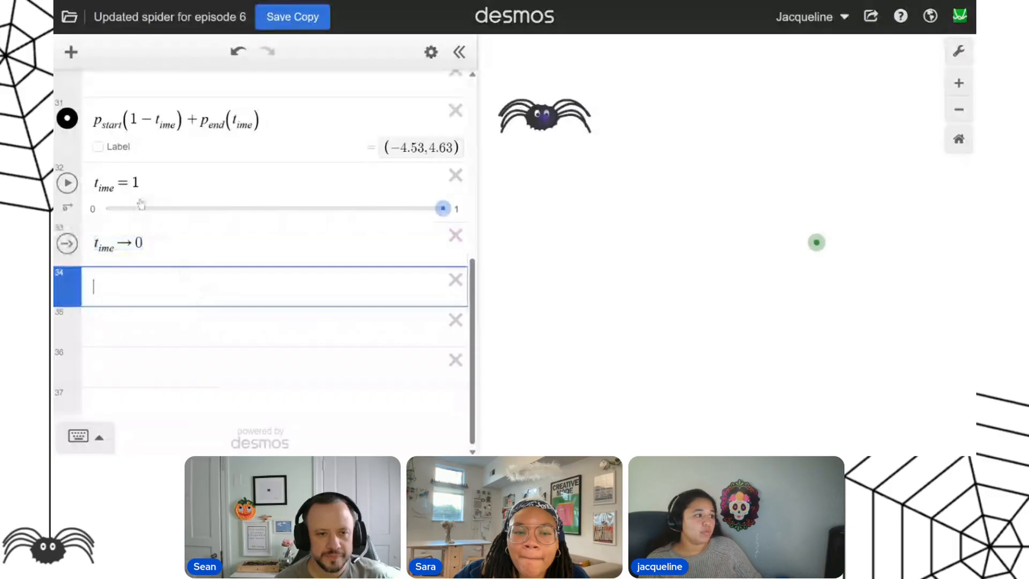
pyautogui.scroll(1, 284, 354)
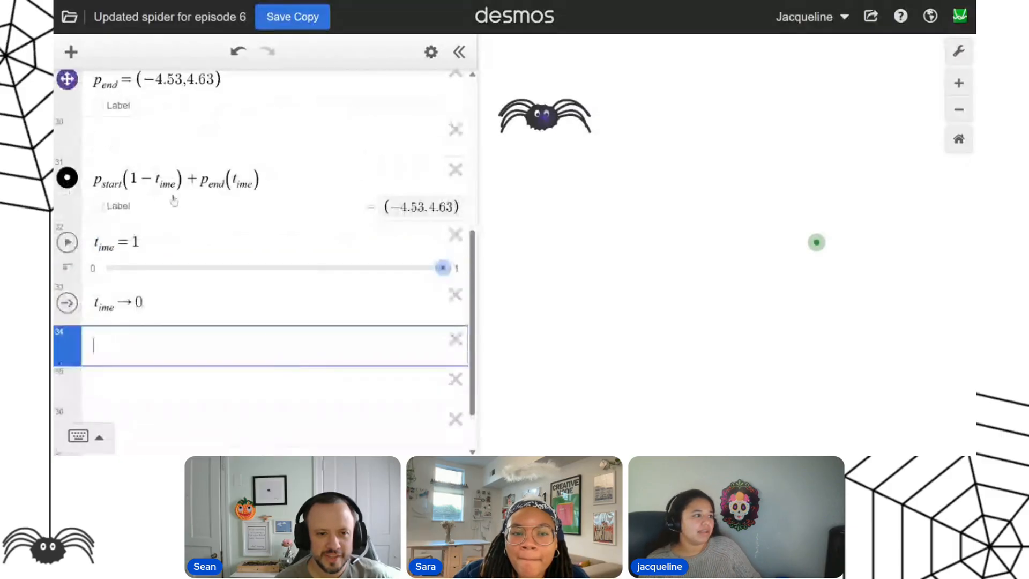
pyautogui.scroll(3, 172, 202)
pyautogui.click(74, 207)
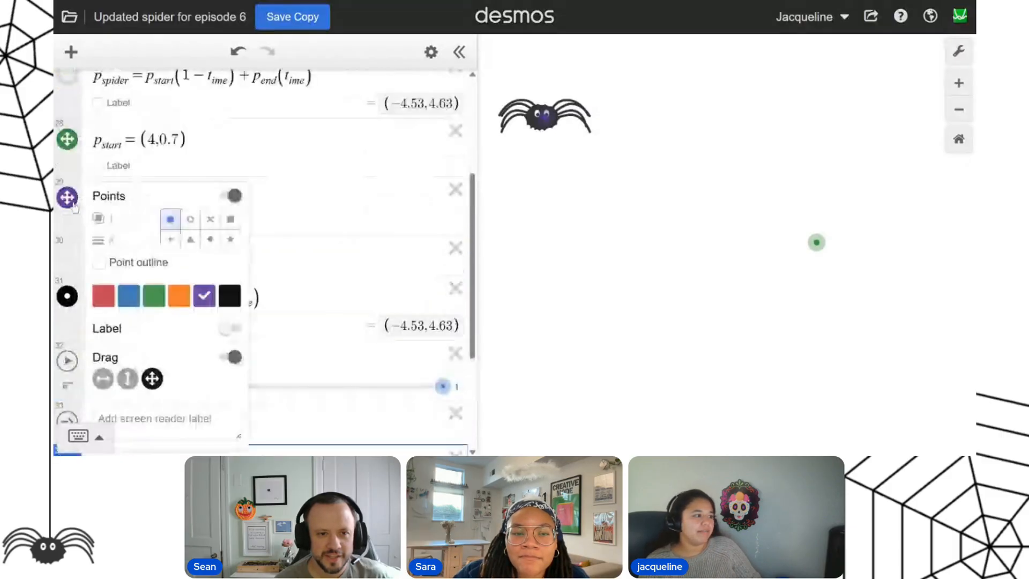
pyautogui.scroll(-2, 316, 225)
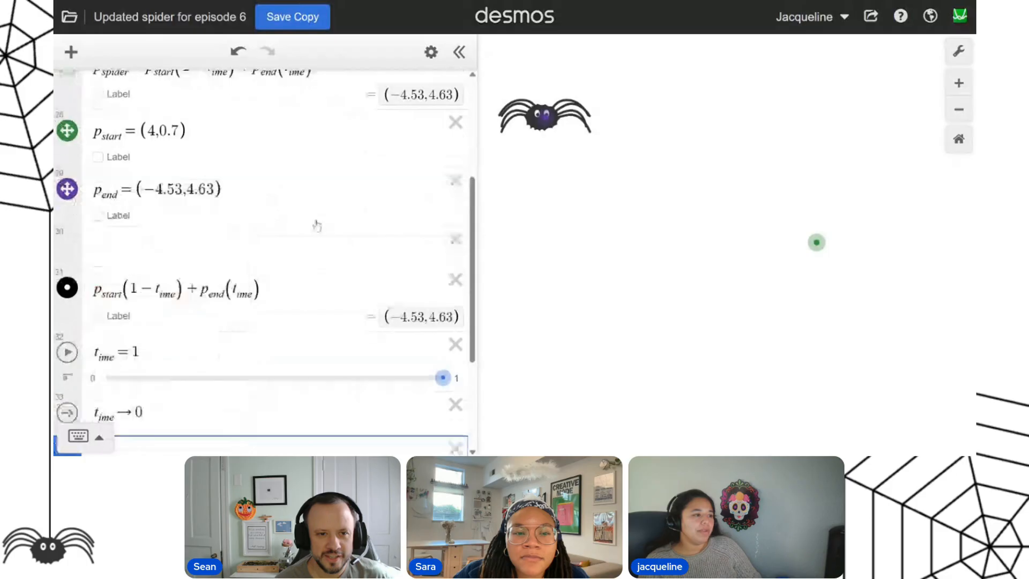
pyautogui.click(66, 80)
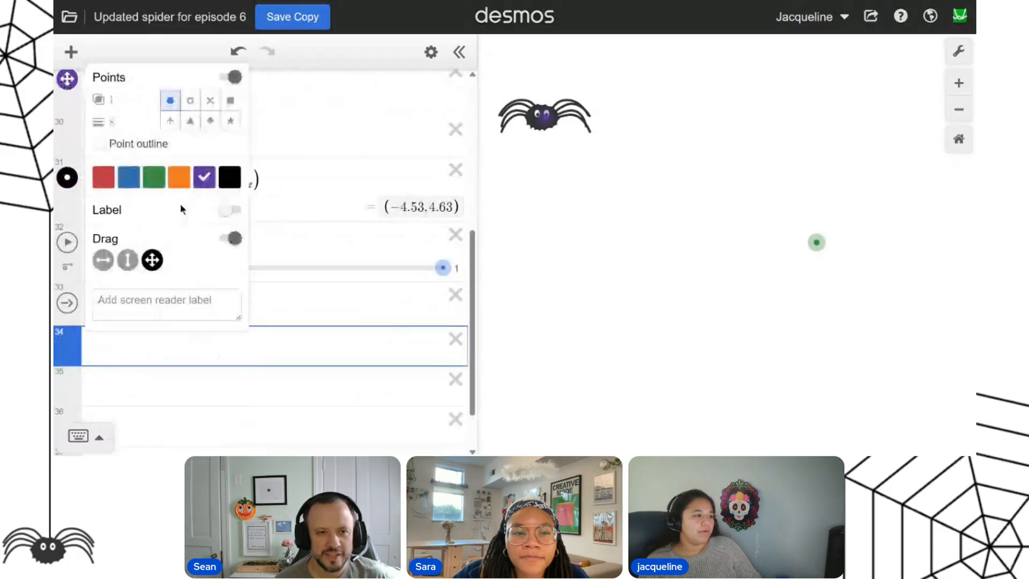
pyautogui.click(228, 239)
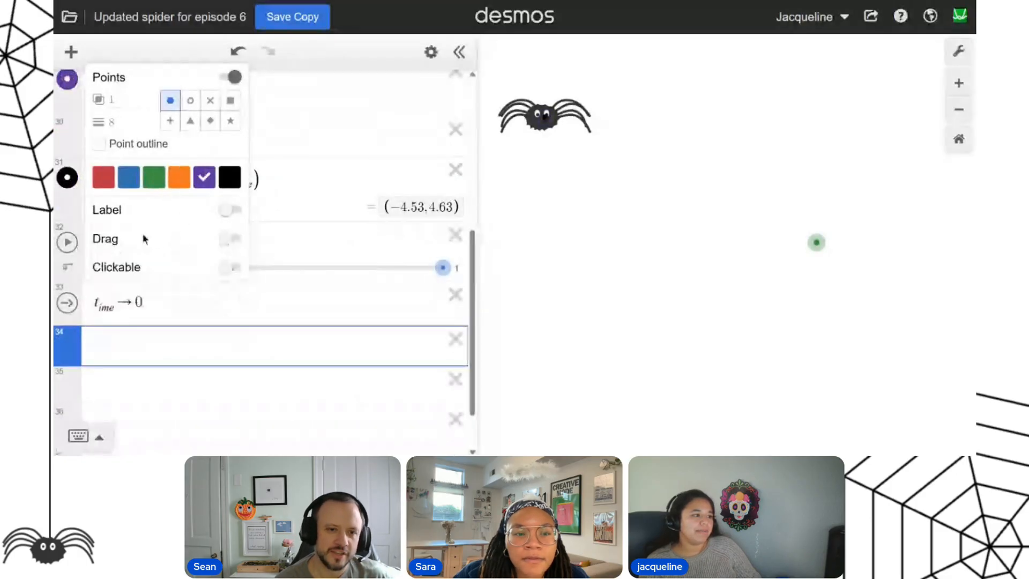
pyautogui.click(239, 271)
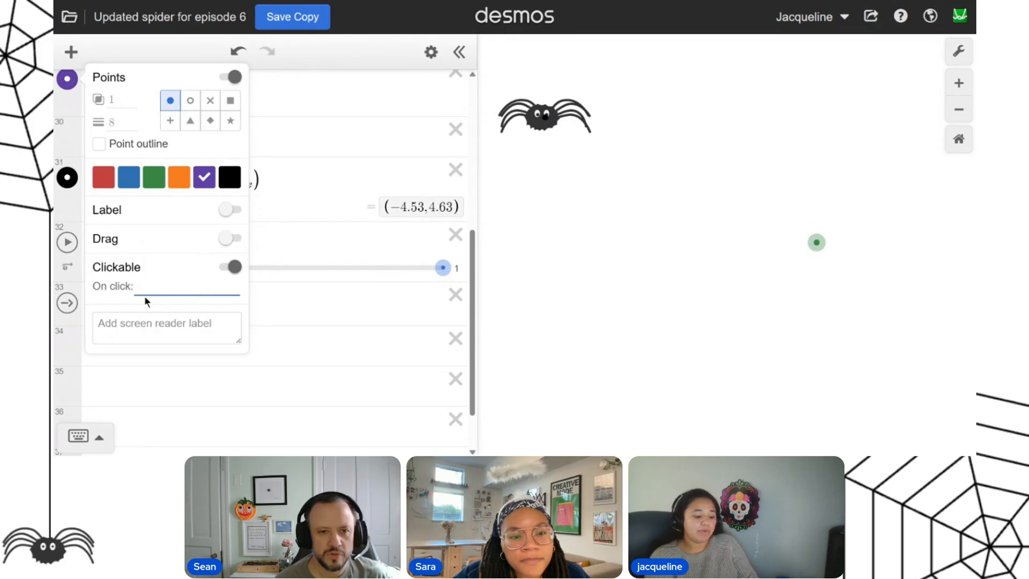
pyautogui.write('t_ime→0')
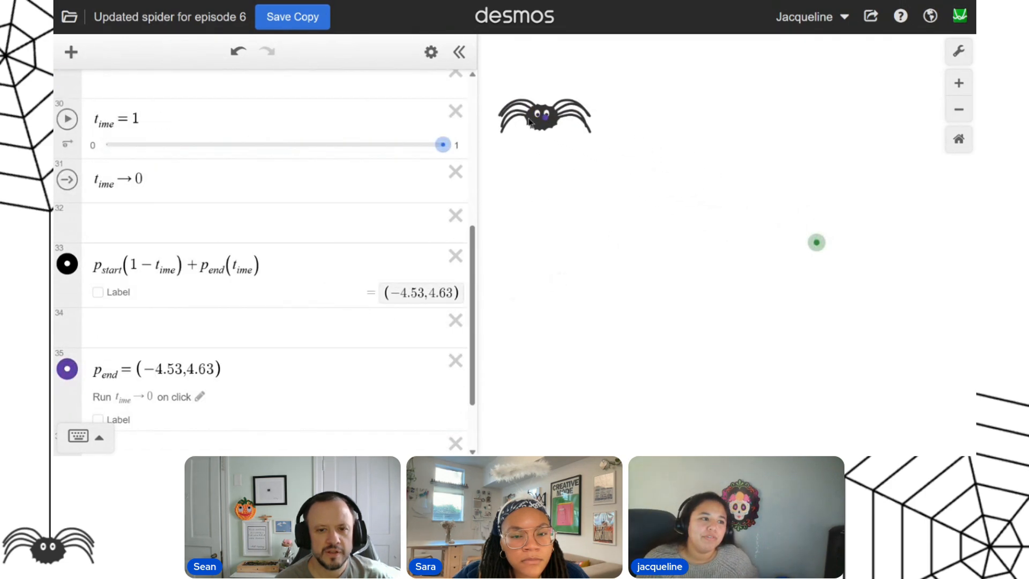
# Test the click action on the purple end point, replaying the spider's movement from different start positions.
pyautogui.click(546, 122)
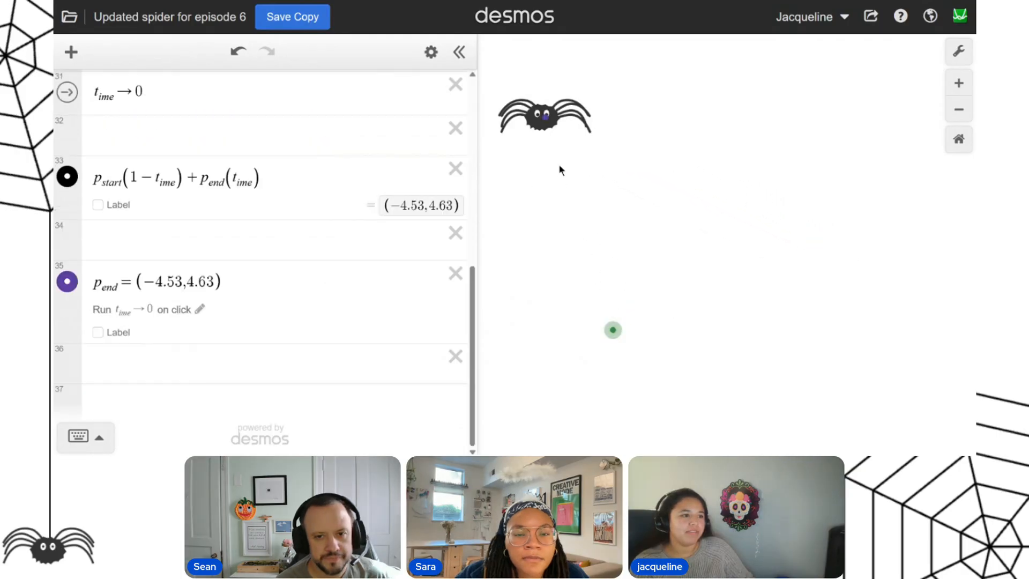
pyautogui.click(546, 119)
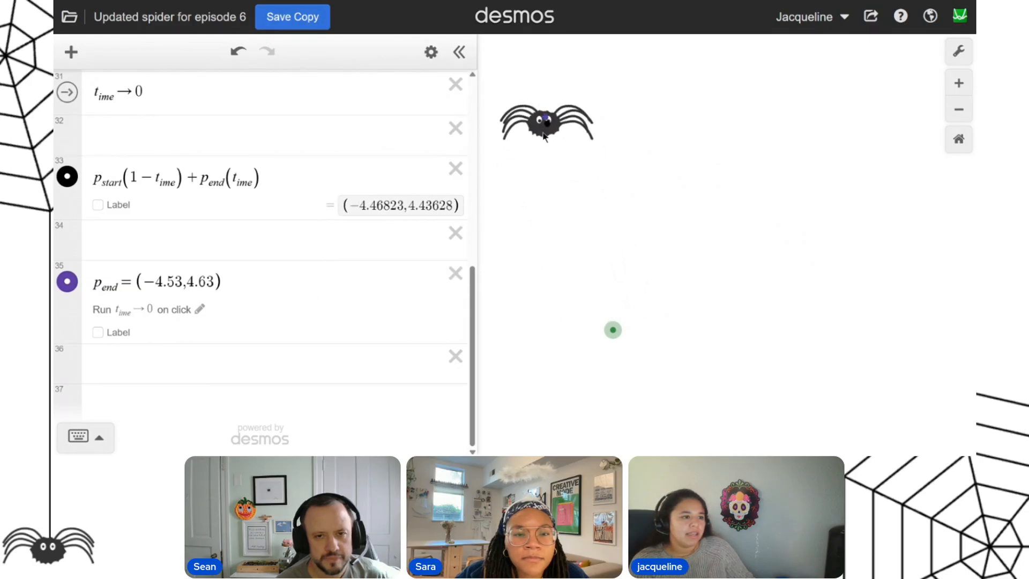
pyautogui.click(546, 120)
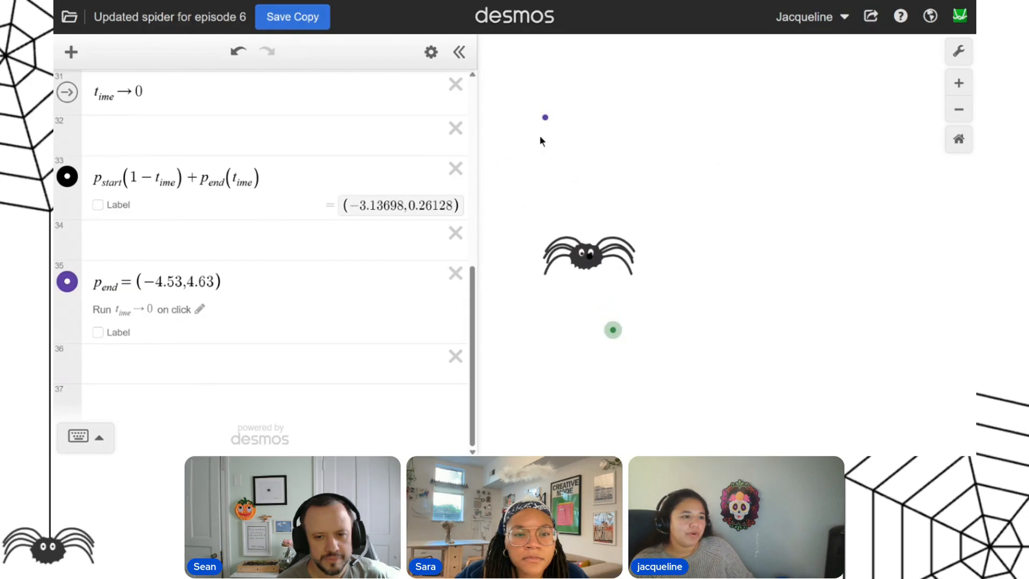
pyautogui.click(546, 119)
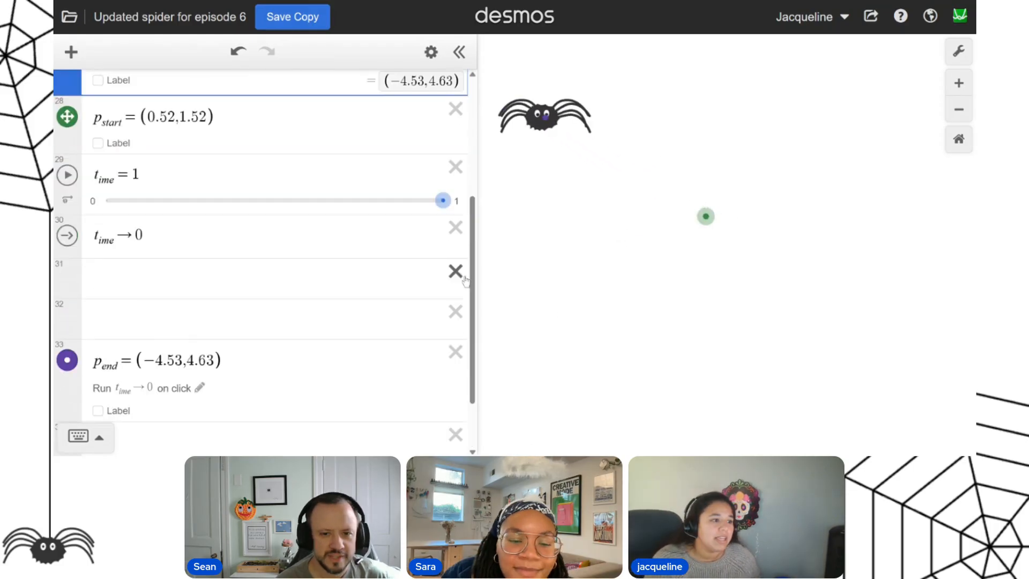
# Delete the standalone expression p_start(1 − t_ime) + p_end(t_ime) from the expression list.
pyautogui.click(456, 271)
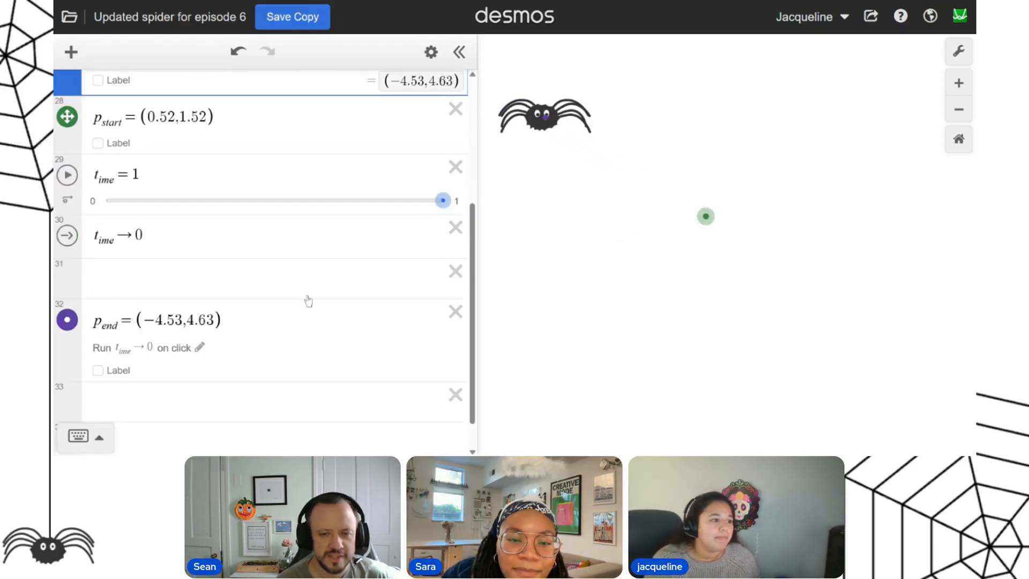
pyautogui.scroll(4, 305, 301)
pyautogui.click(230, 369)
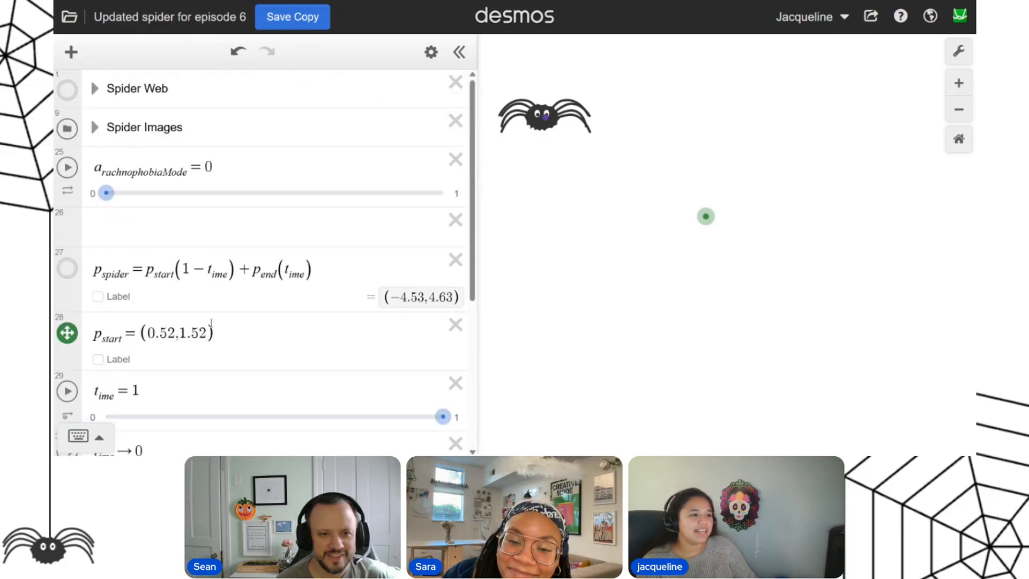
# Copy 5(cos(A_ngles), sin(A_ngles)) from the Spider Web folder's polygon into the empty line below p_end.
pyautogui.click(95, 91)
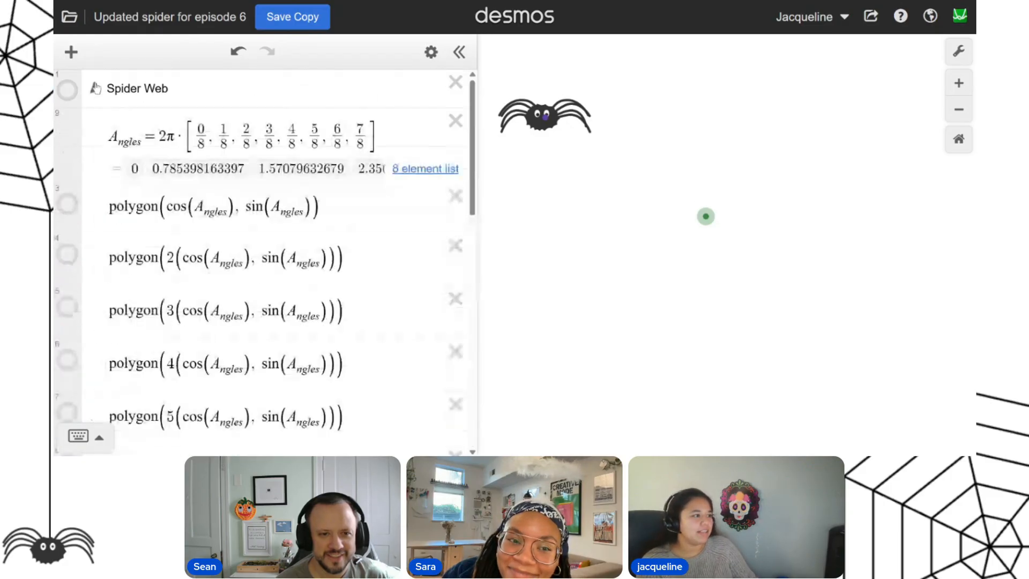
pyautogui.scroll(-2, 222, 278)
pyautogui.click(91, 271)
pyautogui.scroll(2, 92, 272)
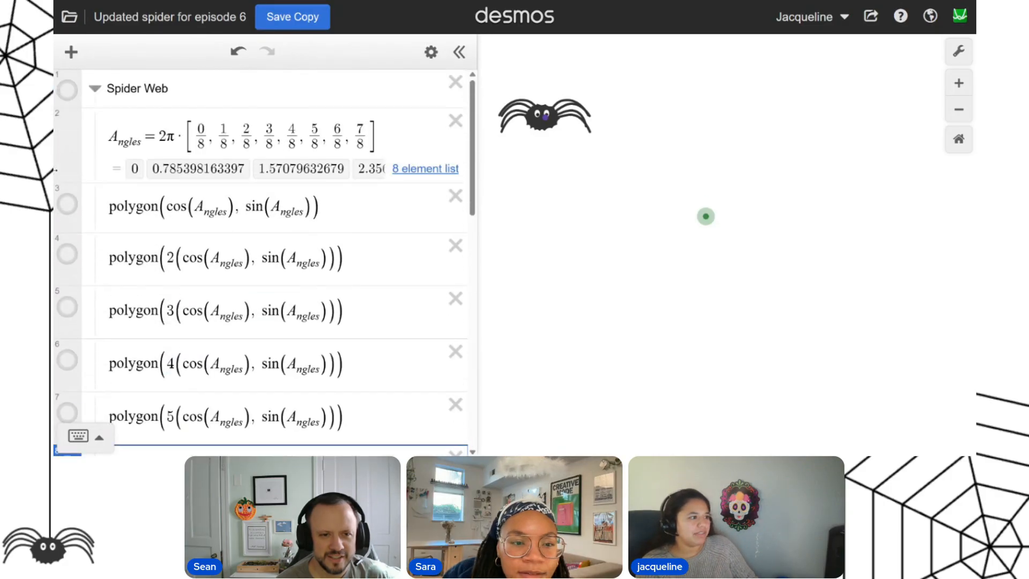
pyautogui.click(67, 90)
pyautogui.scroll(-3, 222, 268)
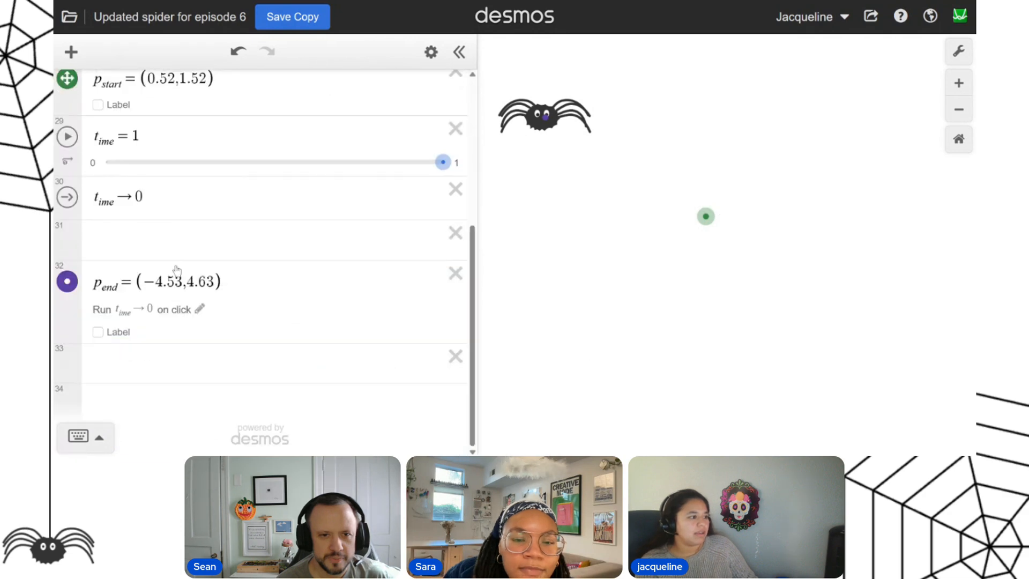
pyautogui.click(114, 356)
pyautogui.write('5(cos(A_ngles), sin(A_ngles))')
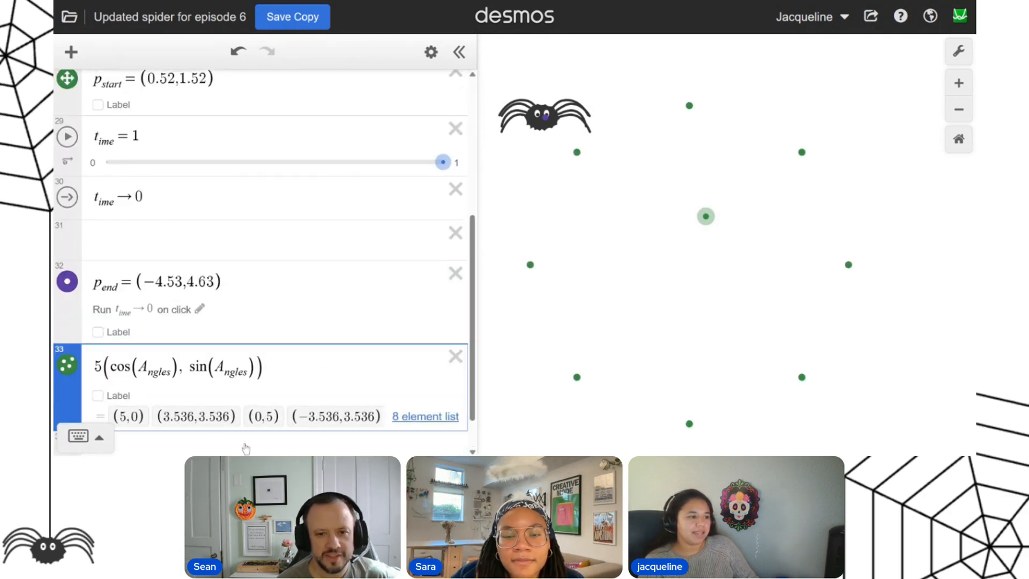
# Name the copied list of points P_targets, giving P_targets = 5(cos(A_ngles), sin(A_ngles)).
pyautogui.scroll(-1, 215, 401)
pyautogui.scroll(-1, 215, 401)
pyautogui.click(95, 320)
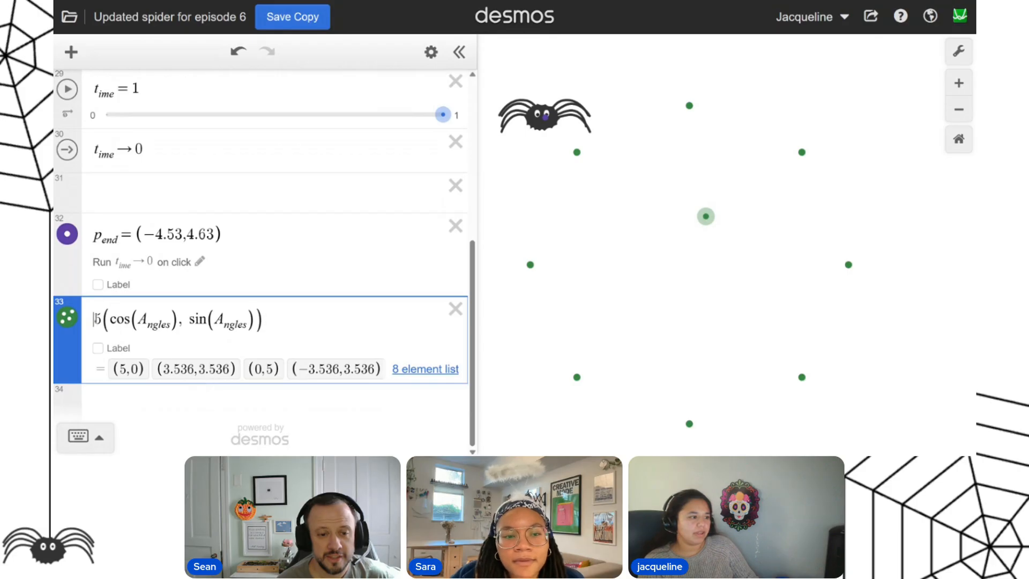
pyautogui.write('P')
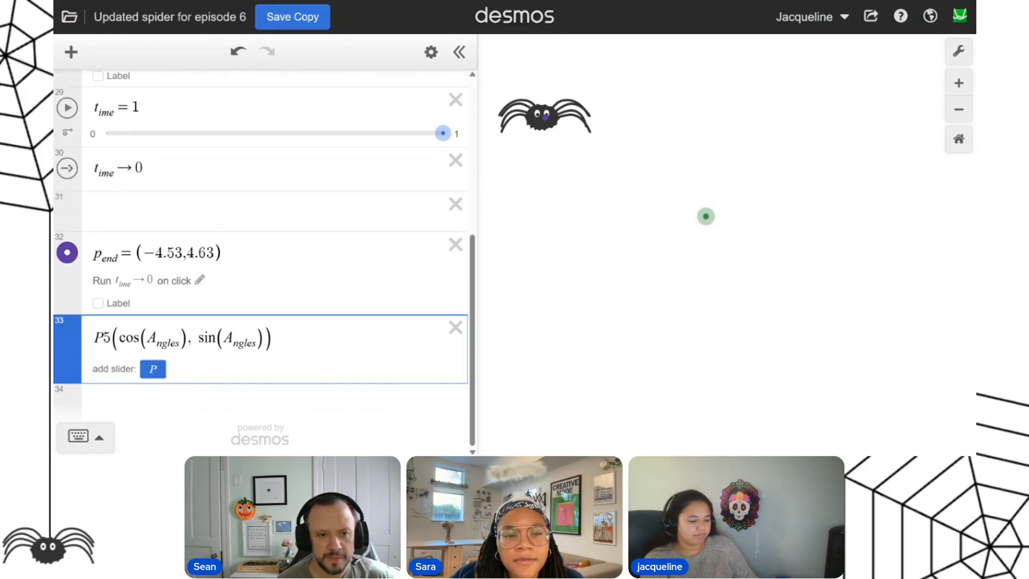
pyautogui.write('_ ')
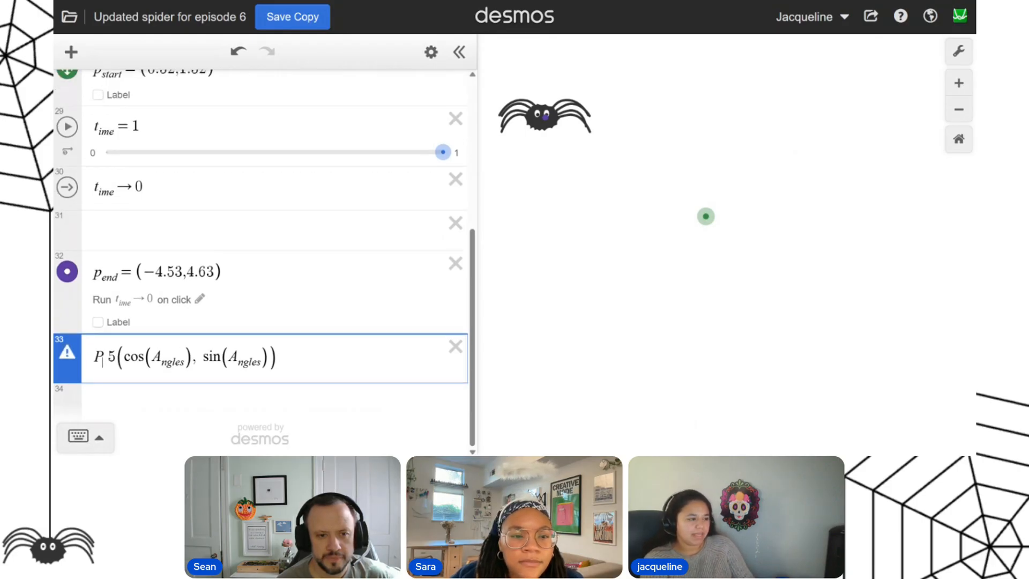
pyautogui.write('targets')
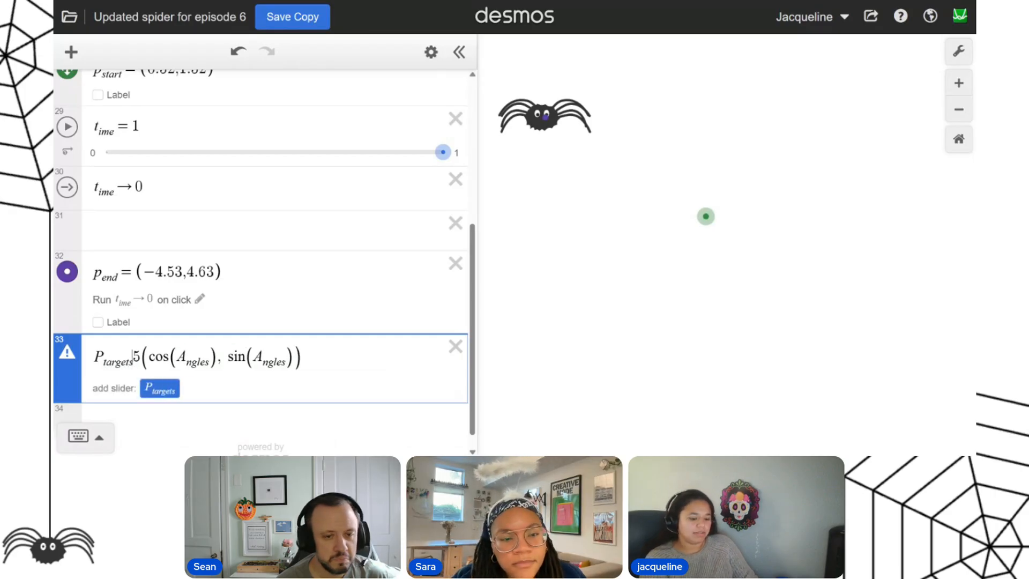
pyautogui.write('=')
# Move the draggable green start point p_start to just below and left of the web's centre.
pyautogui.scroll(1, 111, 345)
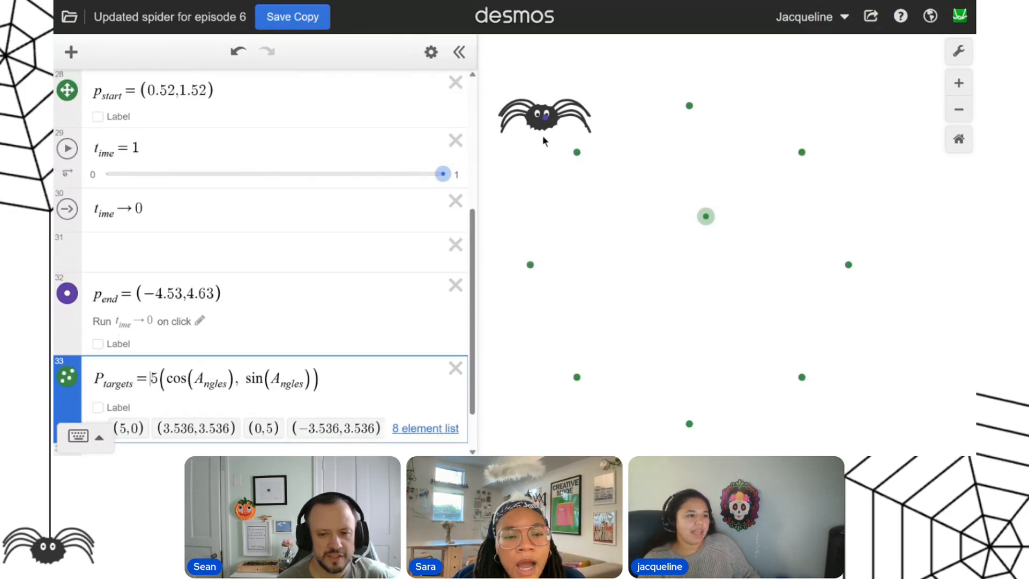
pyautogui.click(545, 119)
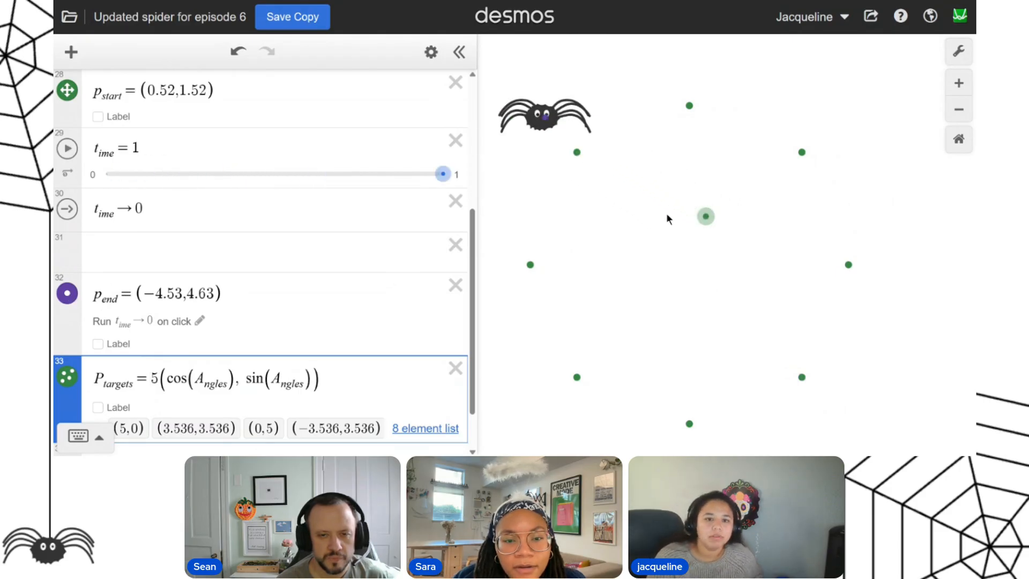
pyautogui.moveTo(706, 216); pyautogui.dragTo(652, 316)
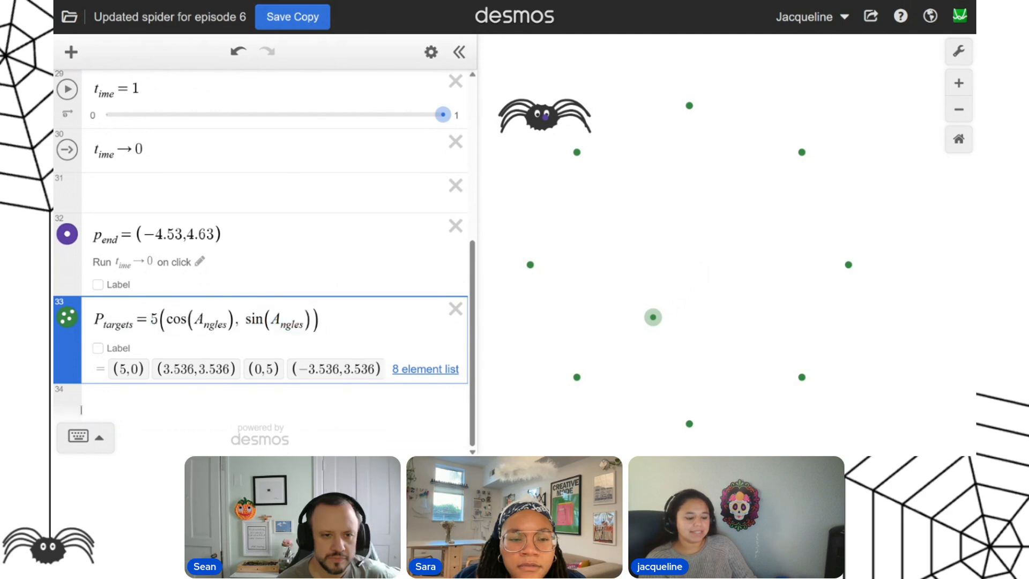
# Add the web's centre to P_targets by changing its definition to join((0,0), 5(cos(A_ngles), sin(A_ngles))).
pyautogui.write('join')
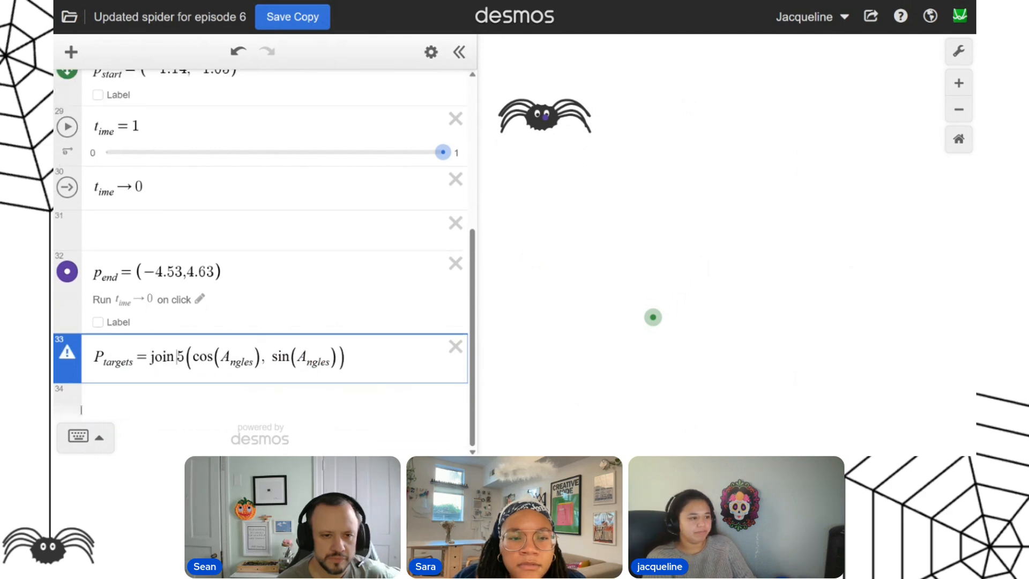
pyautogui.write('(')
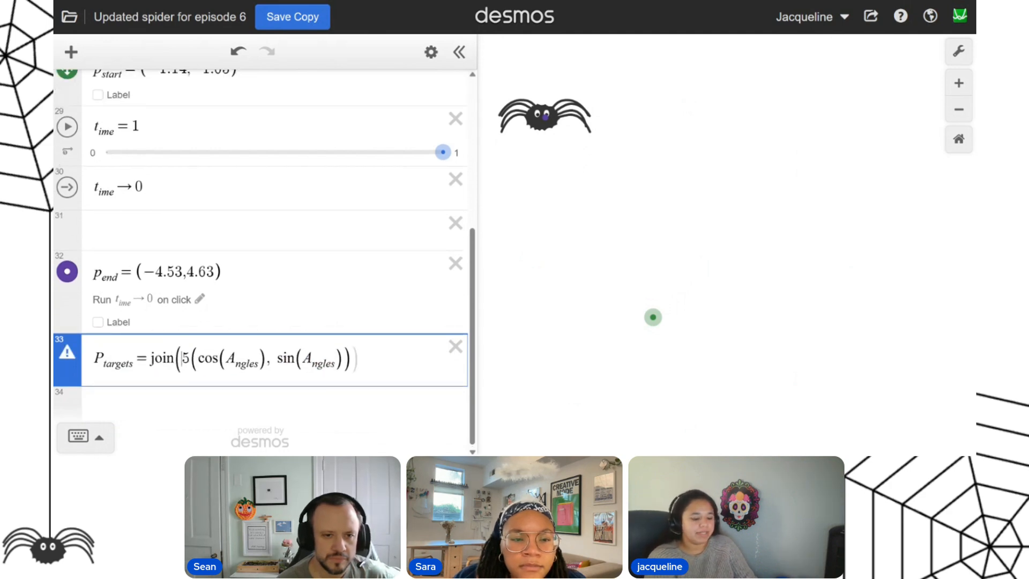
pyautogui.write('(0,0')
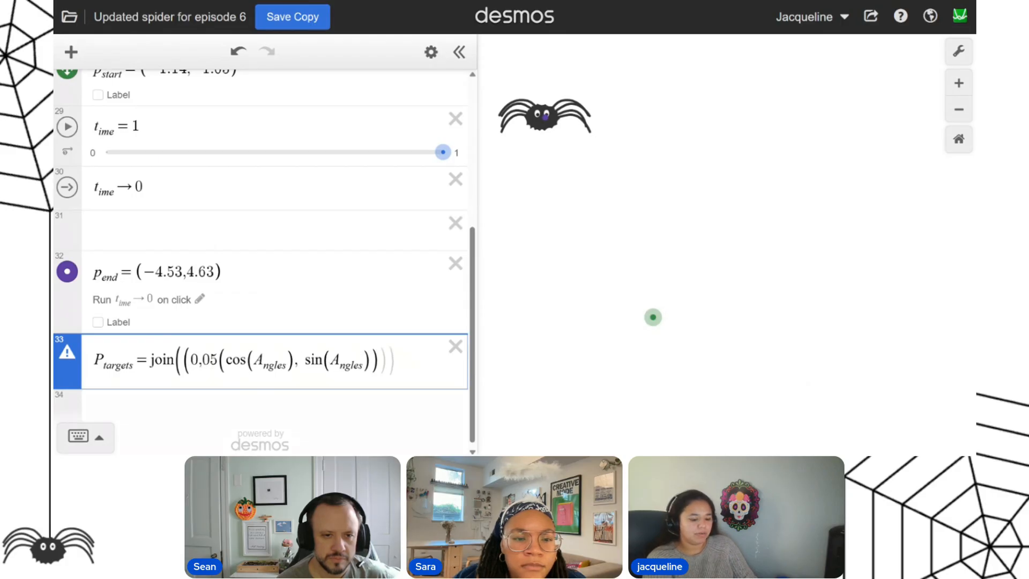
pyautogui.write('),')
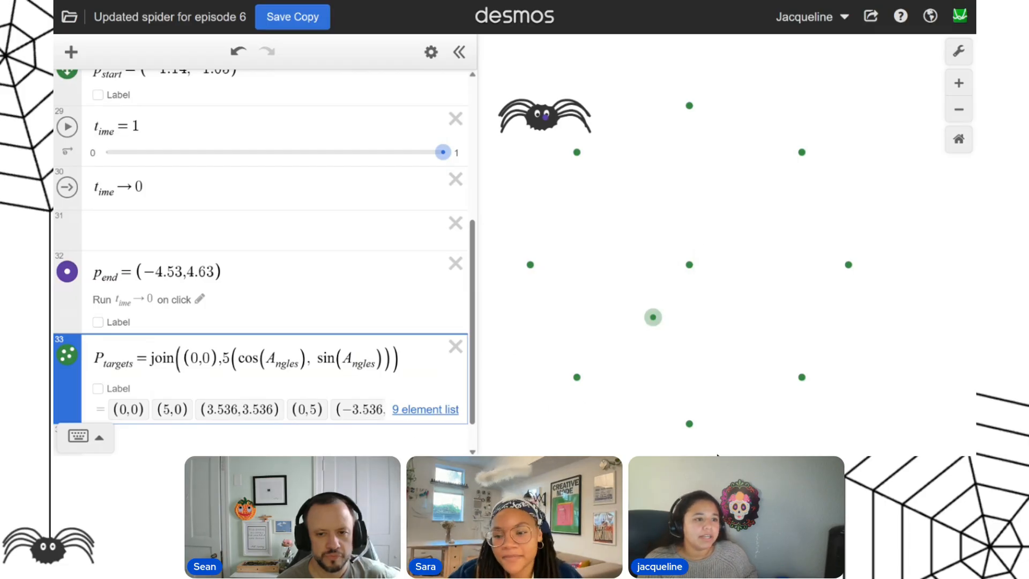
# Create the action p_end → P_targets[3] on a new line below the P_targets list.
pyautogui.scroll(-2, 412, 318)
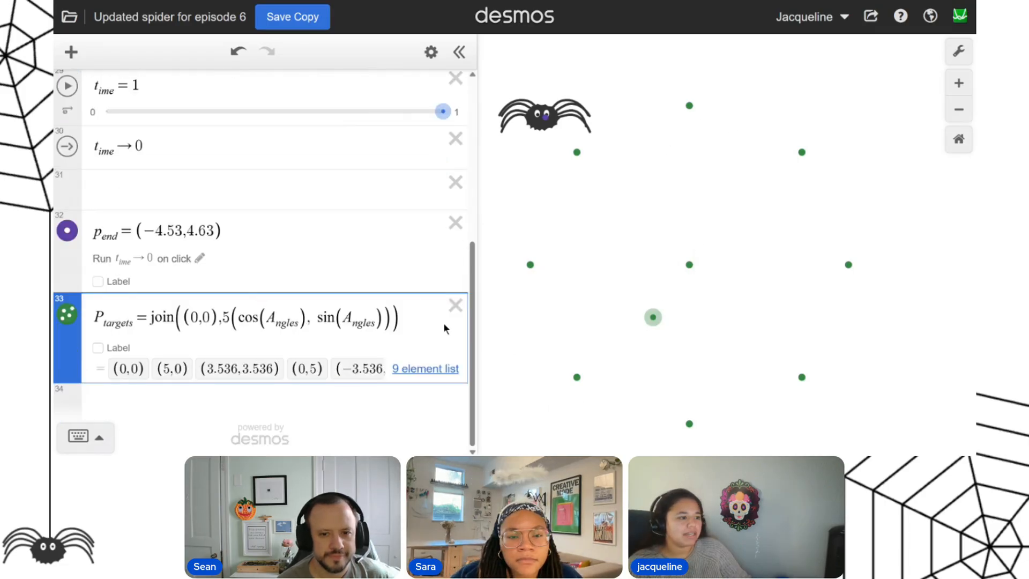
pyautogui.click(405, 420)
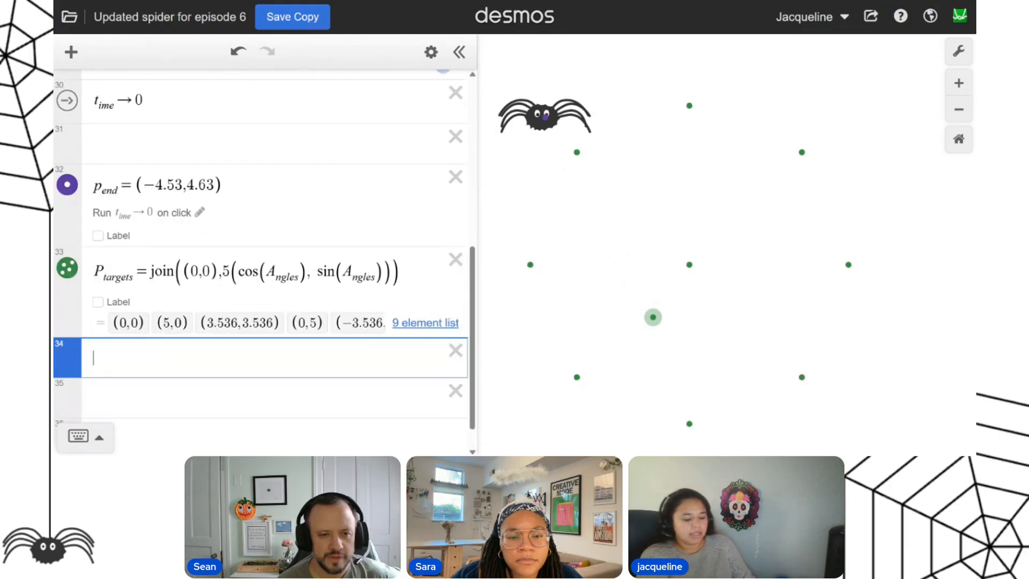
pyautogui.write('p_end')
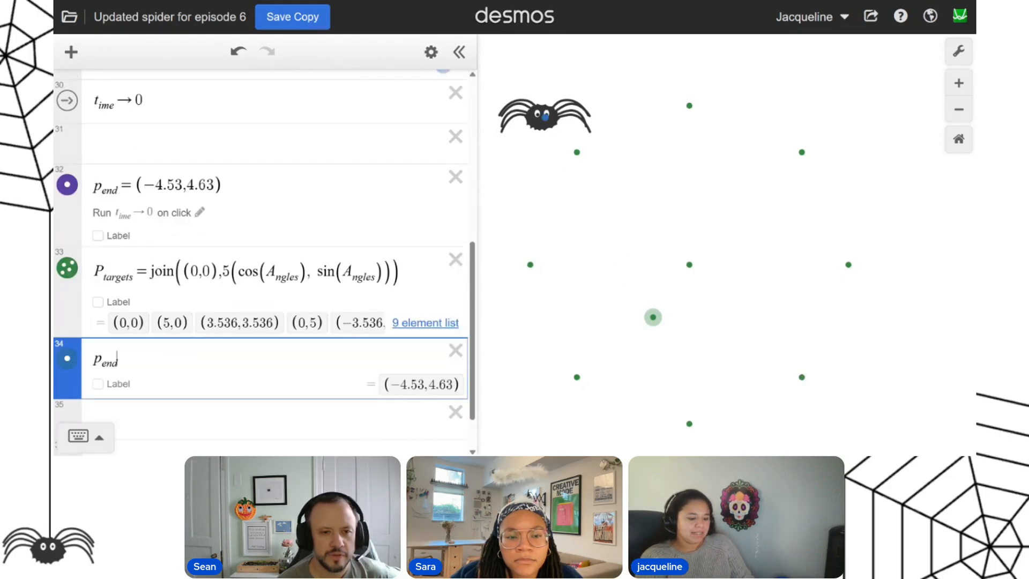
pyautogui.write('->')
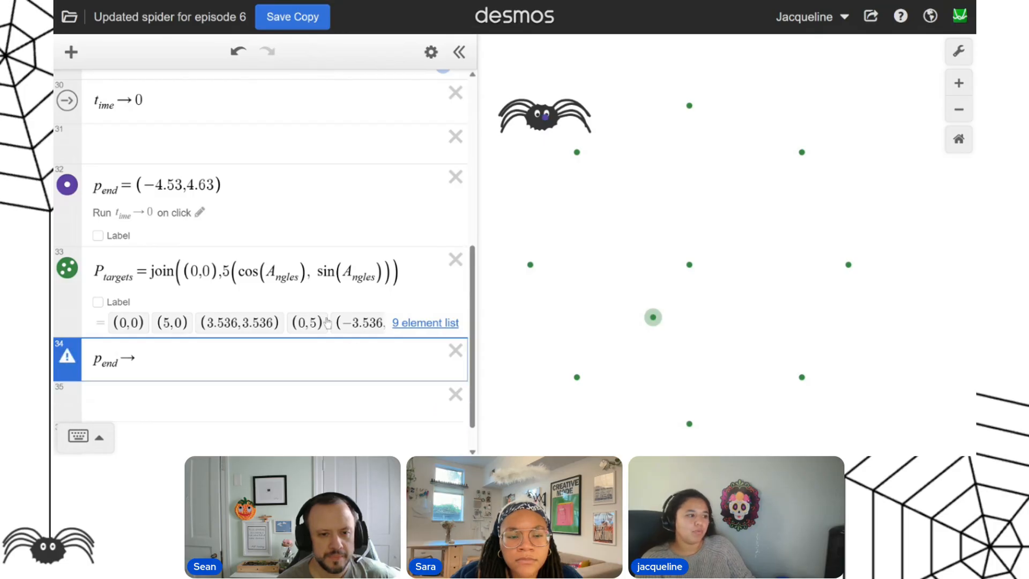
pyautogui.doubleClick(126, 277)
pyautogui.hotkey('ctrl', 'c')
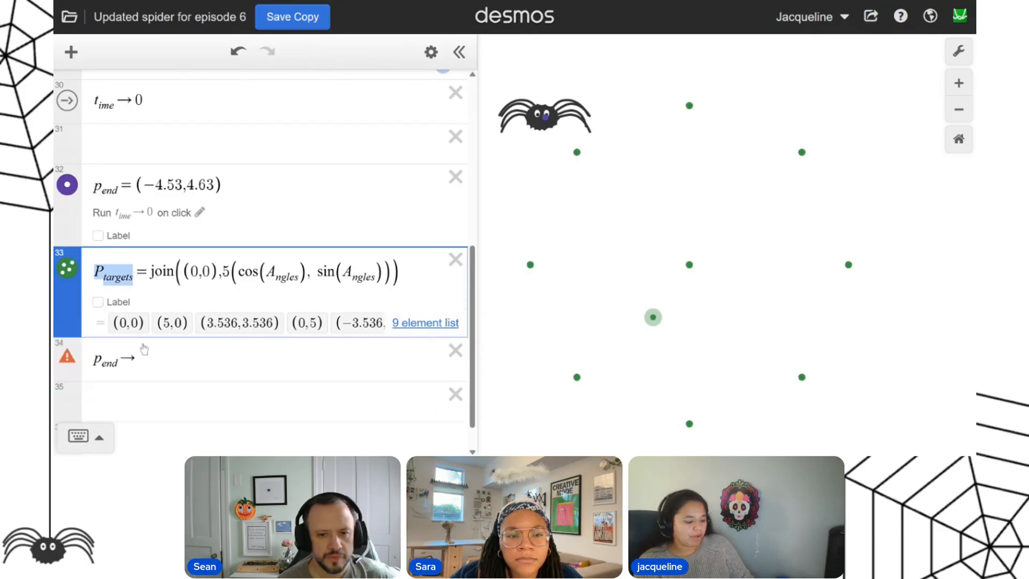
pyautogui.click(167, 351)
pyautogui.hotkey('ctrl', 'v')
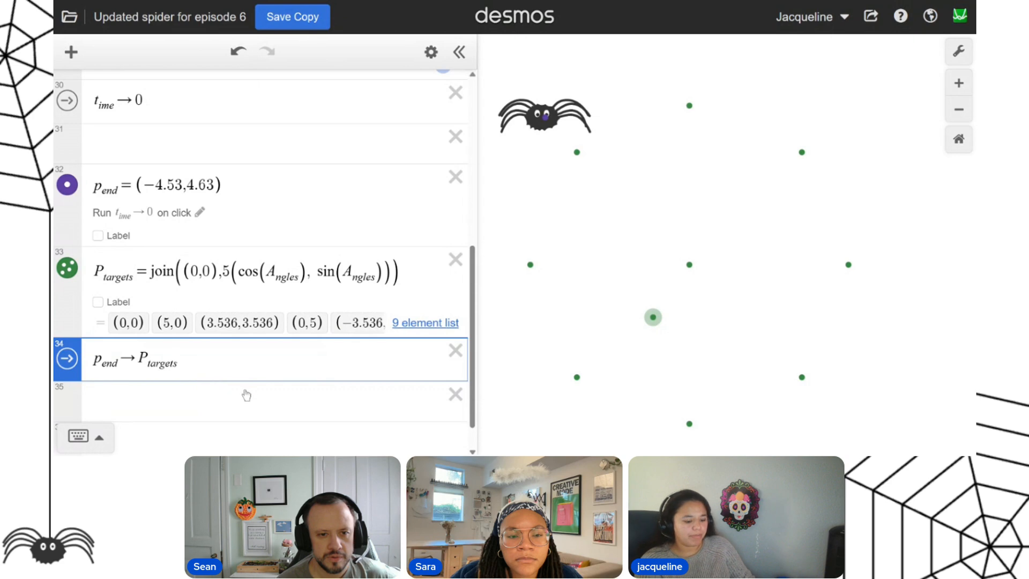
pyautogui.write('[3')
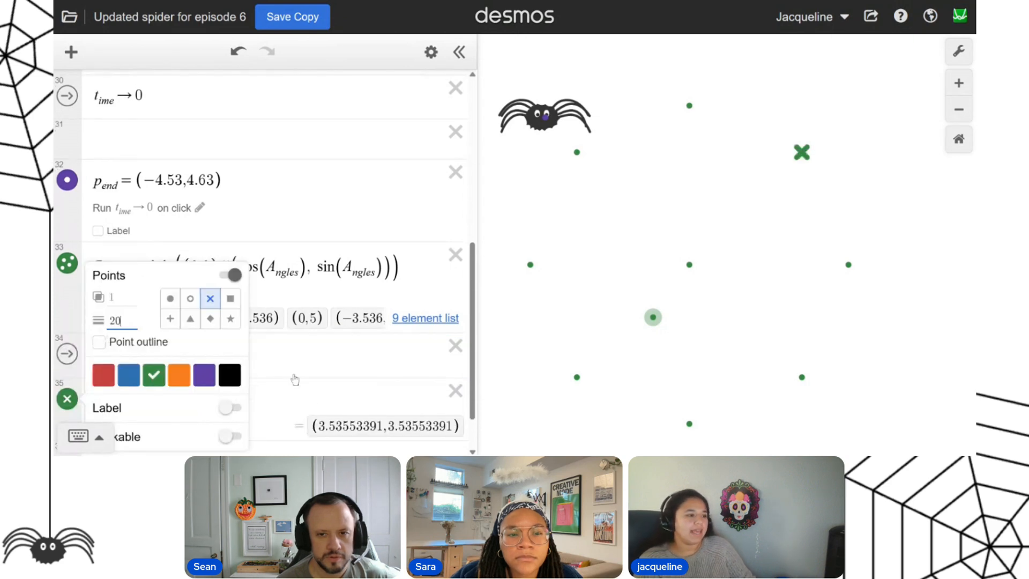
# Plot P_targets[3] as a cross on its own line and run the p_end action to send the spider there.
pyautogui.click(299, 394)
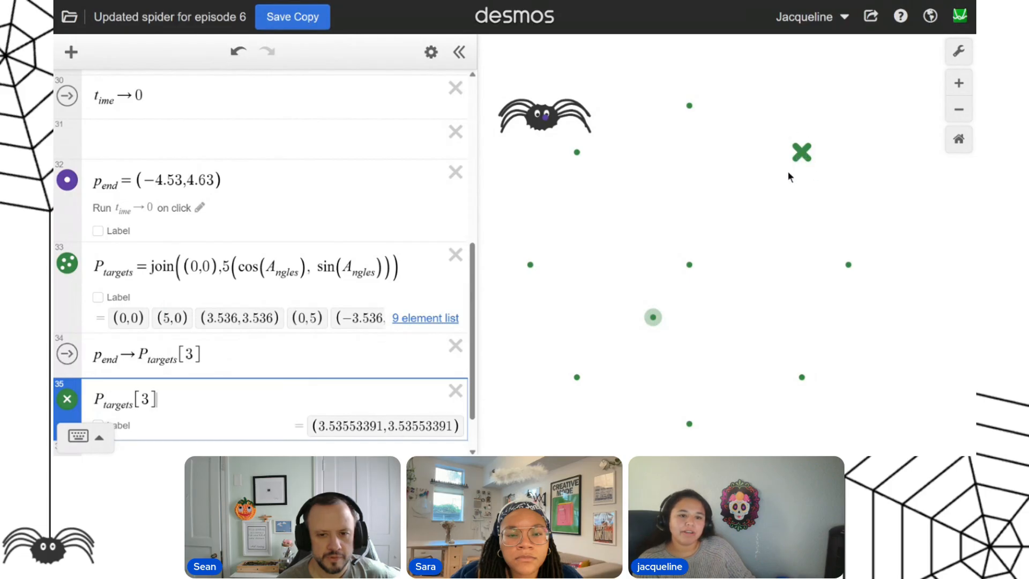
pyautogui.click(67, 354)
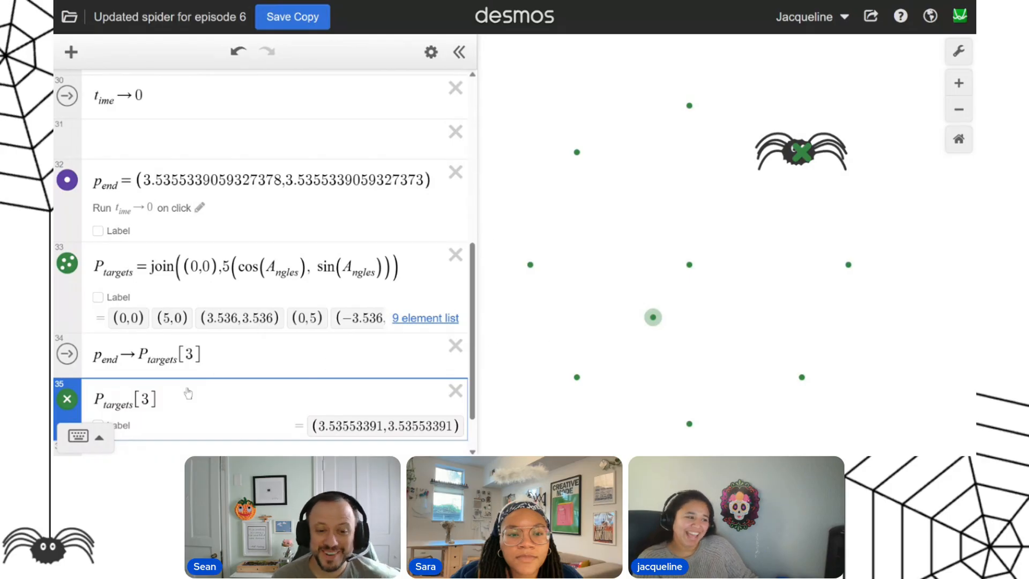
# Change the action to p_end → P_targets[8] and run it to move the spider.
pyautogui.moveTo(149, 400); pyautogui.dragTo(142, 400)
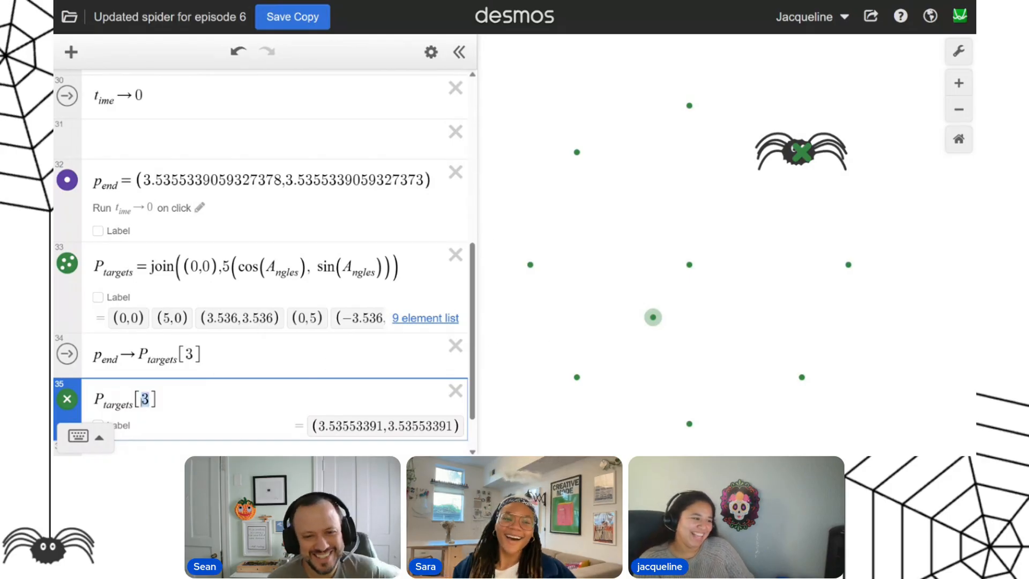
pyautogui.moveTo(193, 354); pyautogui.dragTo(186, 354)
pyautogui.write('8')
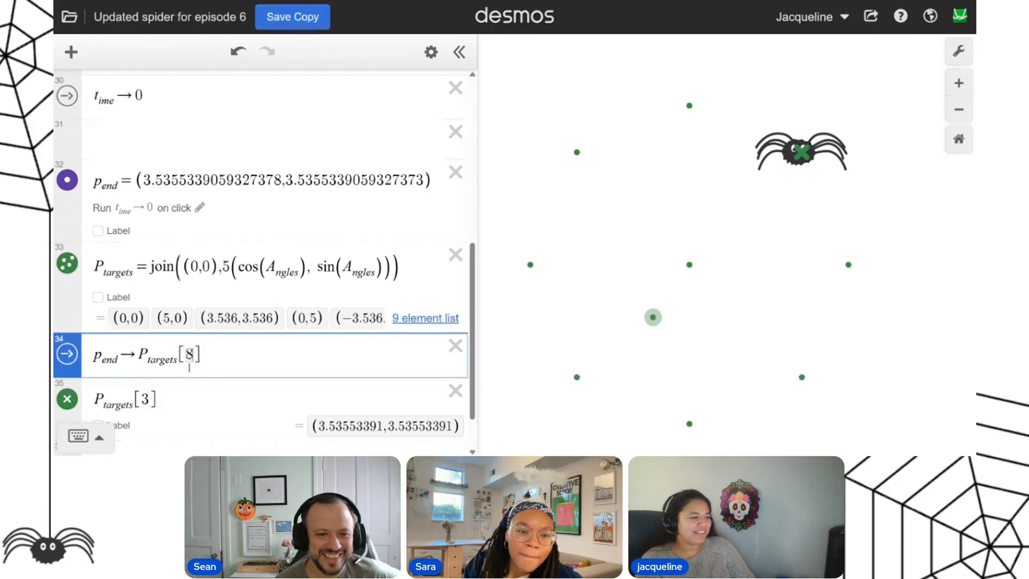
pyautogui.click(69, 354)
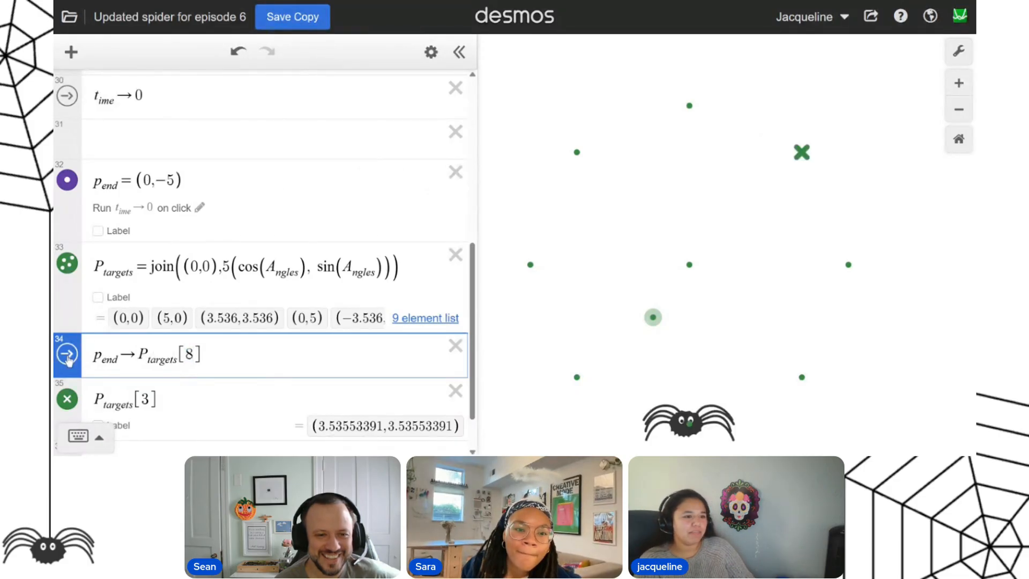
# Delete the standalone P_targets[3] expression, and change the action to p_end → P_targets[5] and run it.
pyautogui.click(69, 401)
pyautogui.click(455, 391)
pyautogui.moveTo(183, 358); pyautogui.dragTo(192, 358)
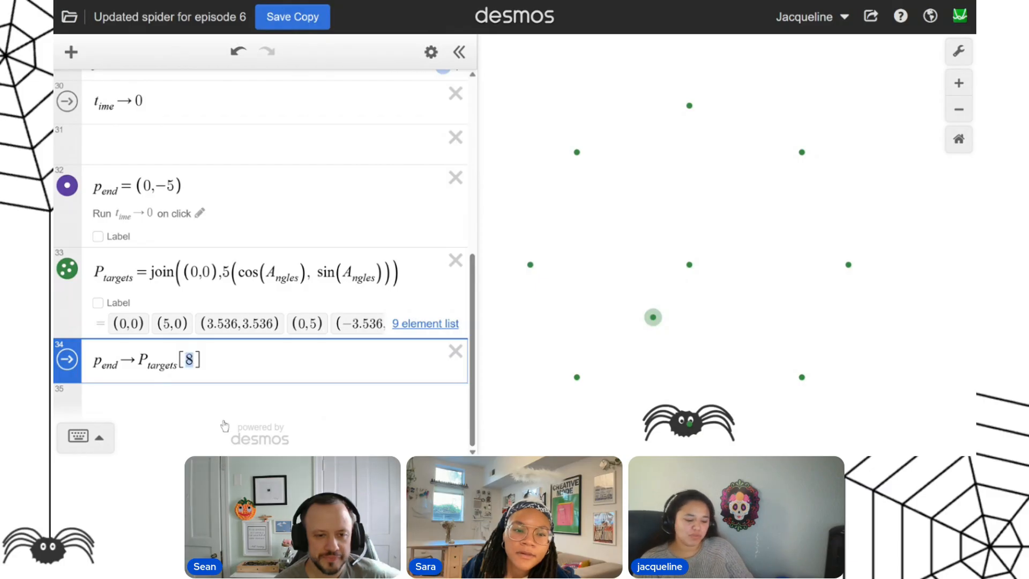
pyautogui.click(67, 364)
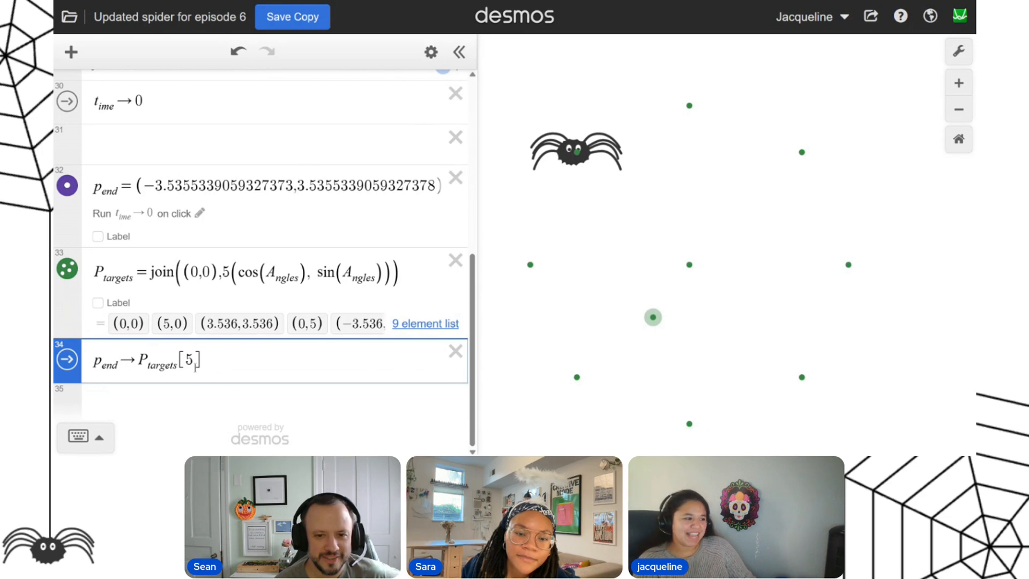
# Make the P_targets points clickable, with a copy of p_end → P_targets[5] as their on-click action.
pyautogui.scroll(1, 214, 343)
pyautogui.scroll(-1, 231, 343)
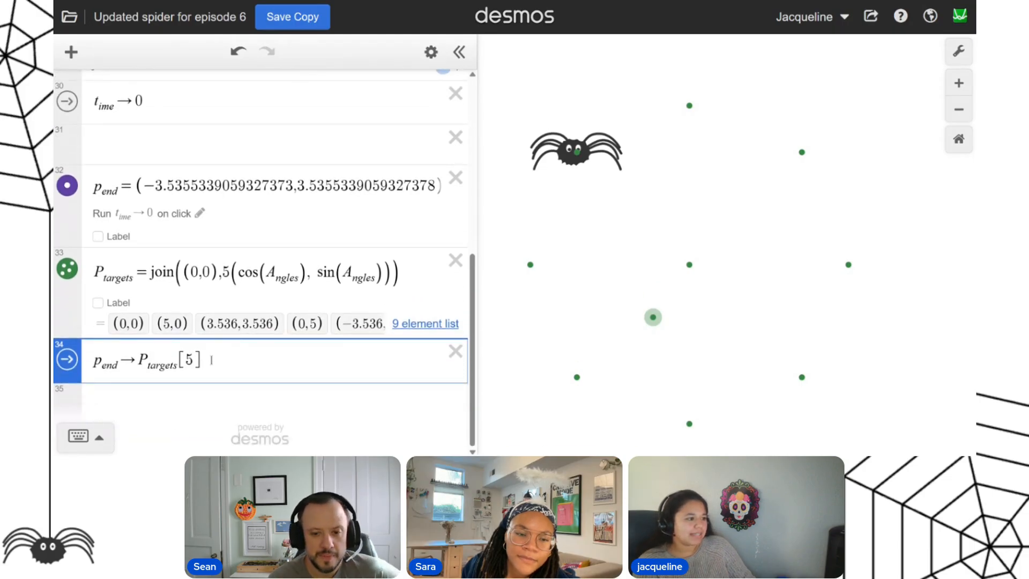
pyautogui.moveTo(204, 359); pyautogui.dragTo(88, 367)
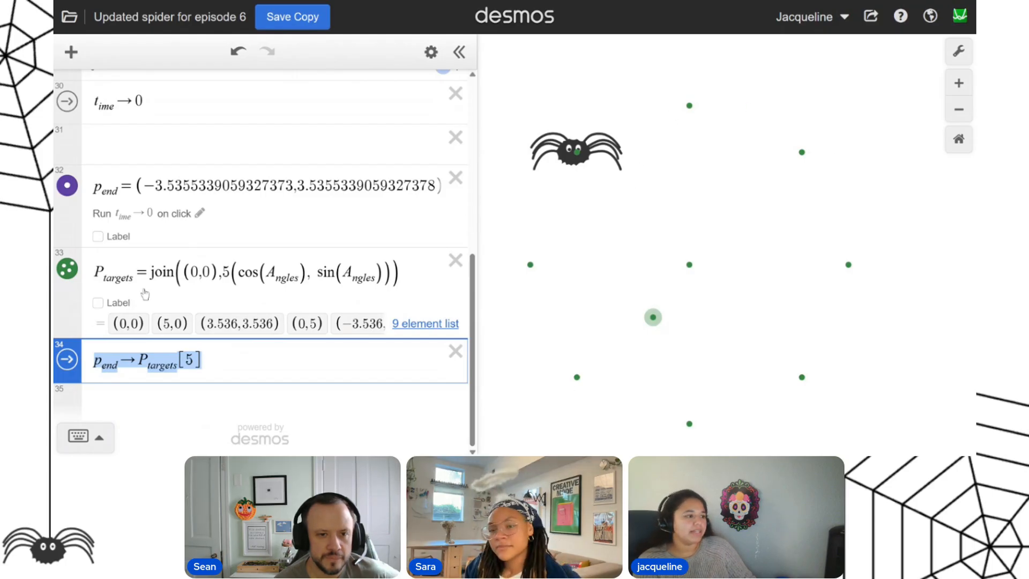
pyautogui.click(77, 279)
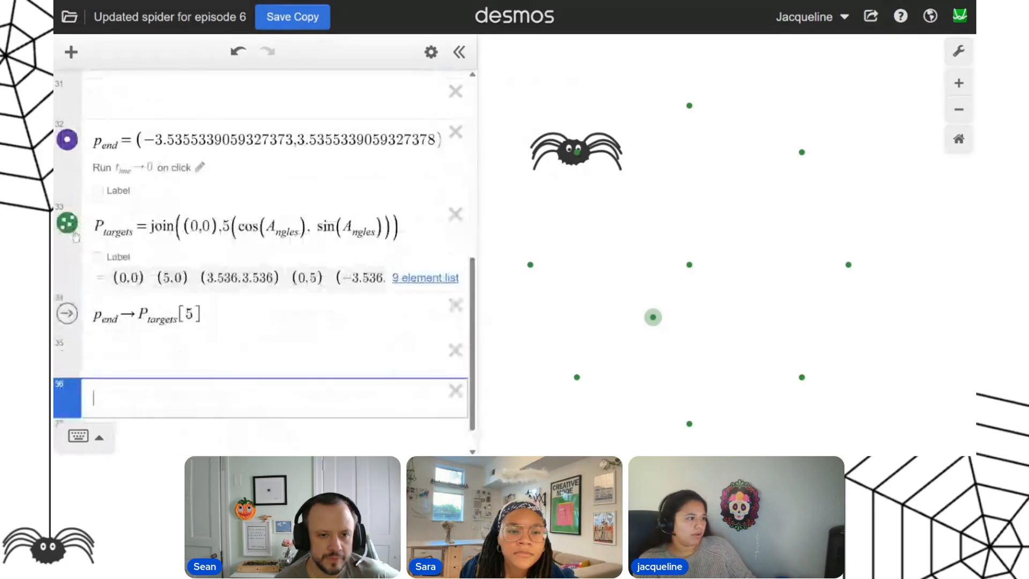
pyautogui.click(68, 225)
pyautogui.click(184, 357)
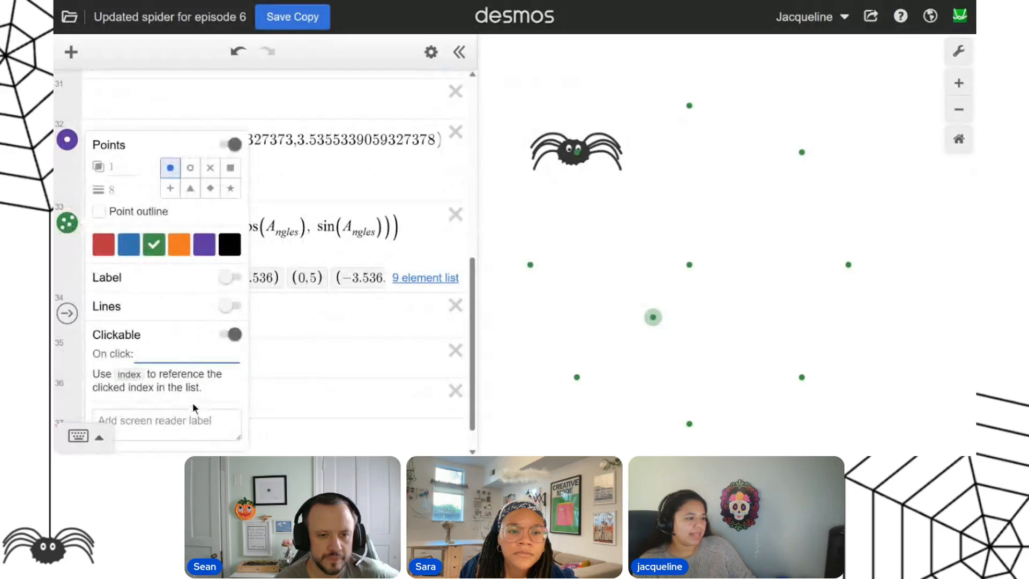
pyautogui.write('p_end→P_targets[5]')
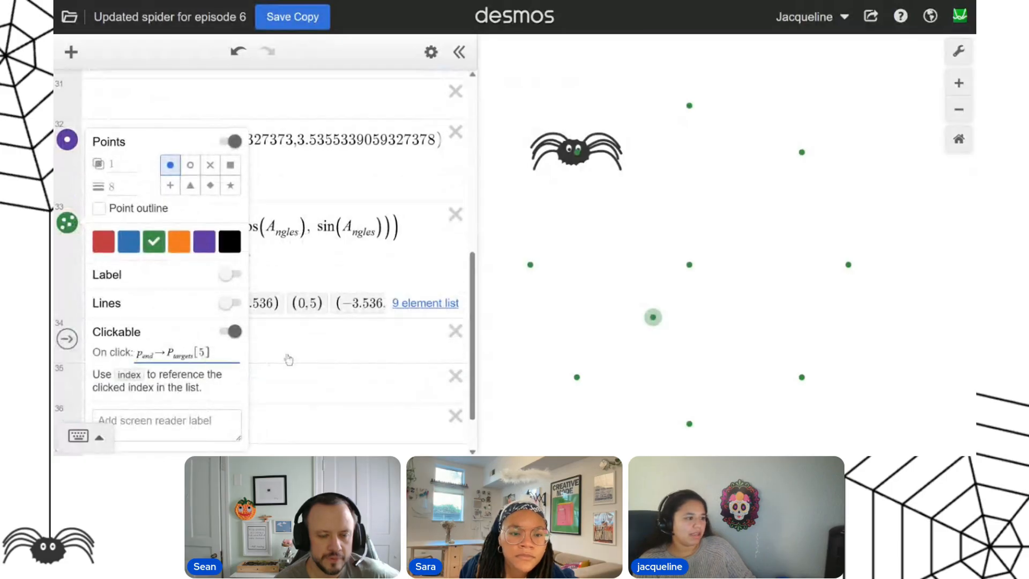
# Replace the 5 in the P_targets on-click action with index, giving p_end → P_targets[index].
pyautogui.doubleClick(203, 354)
pyautogui.moveTo(216, 350); pyautogui.dragTo(179, 356)
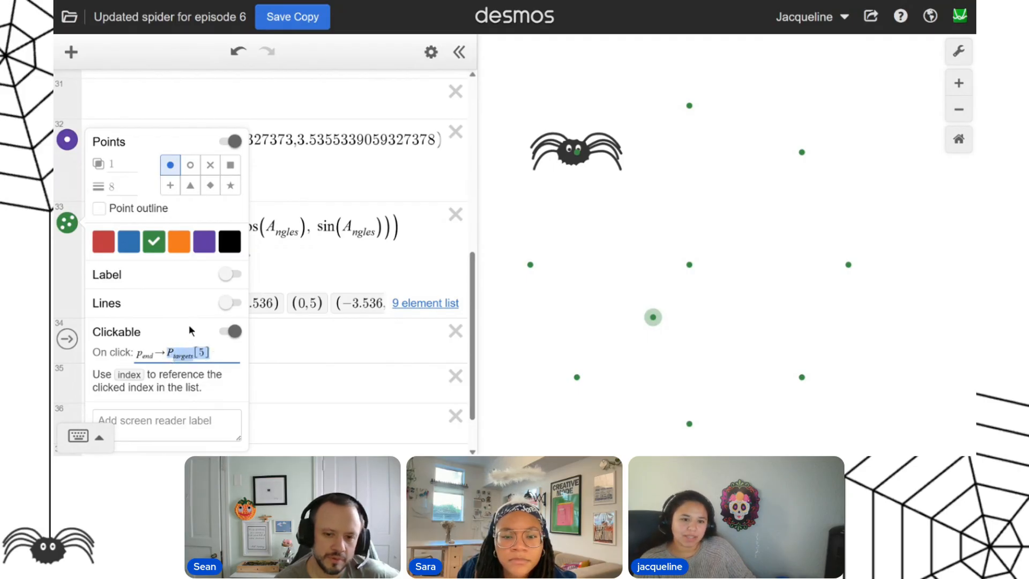
pyautogui.click(132, 377)
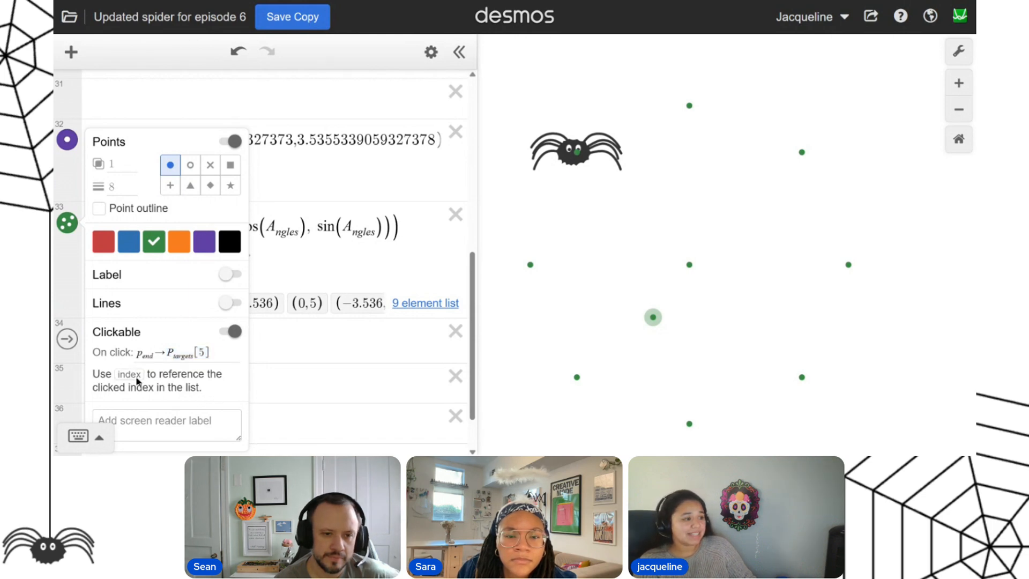
pyautogui.click(194, 356)
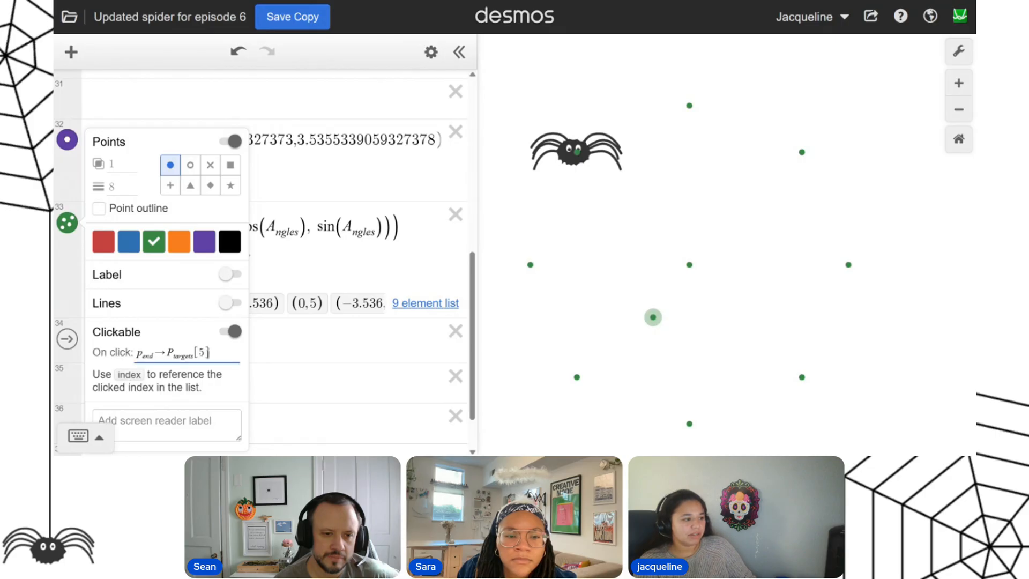
pyautogui.write('index')
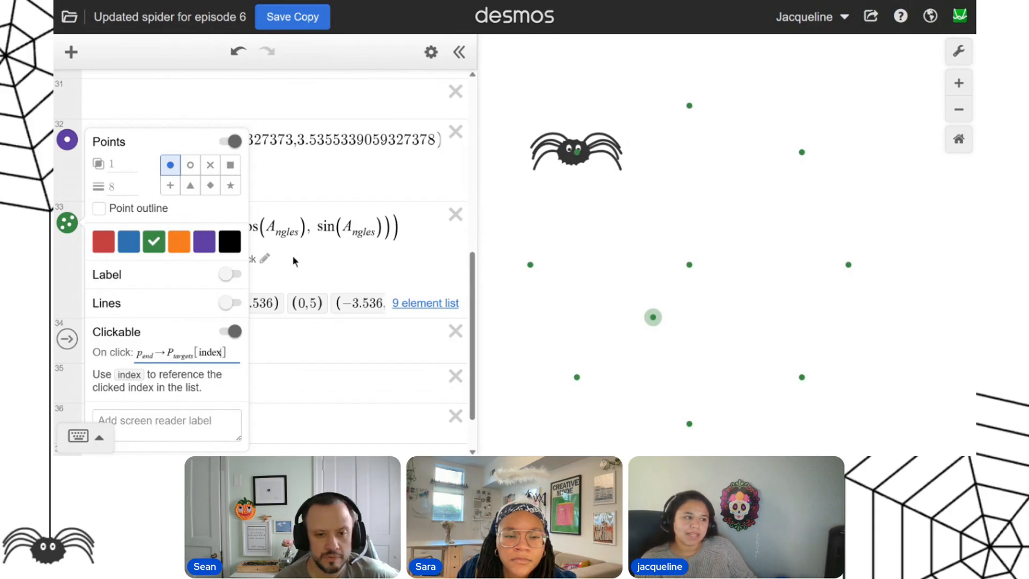
pyautogui.click(298, 273)
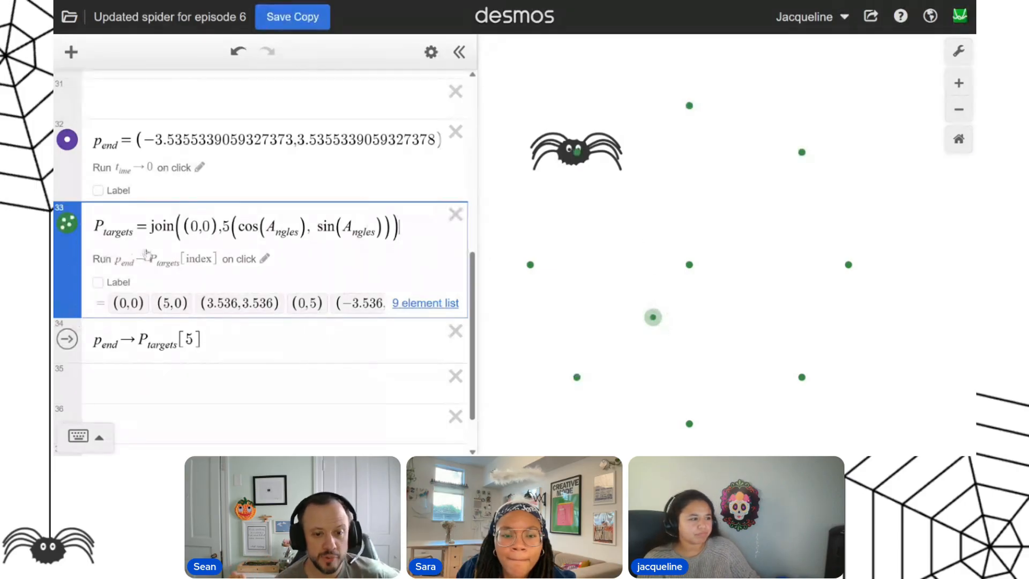
# Delete the standalone p_end → P_targets[5] action expression.
pyautogui.press('Down')
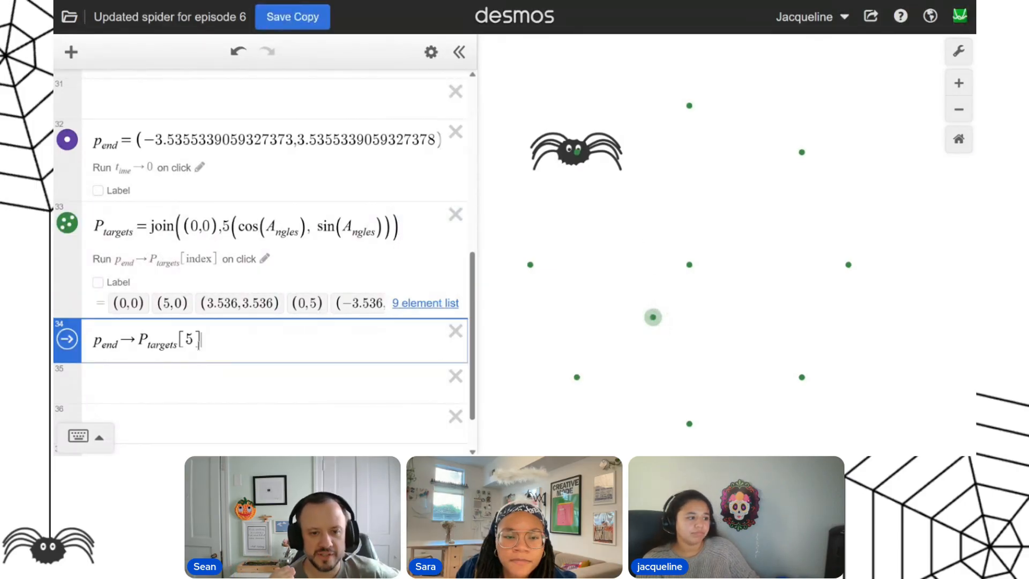
pyautogui.click(457, 333)
pyautogui.hotkey('ctrl', 'z')
pyautogui.click(452, 334)
# Test the clickable targets by sending the spider to several outer points of the web and its center.
pyautogui.click(802, 153)
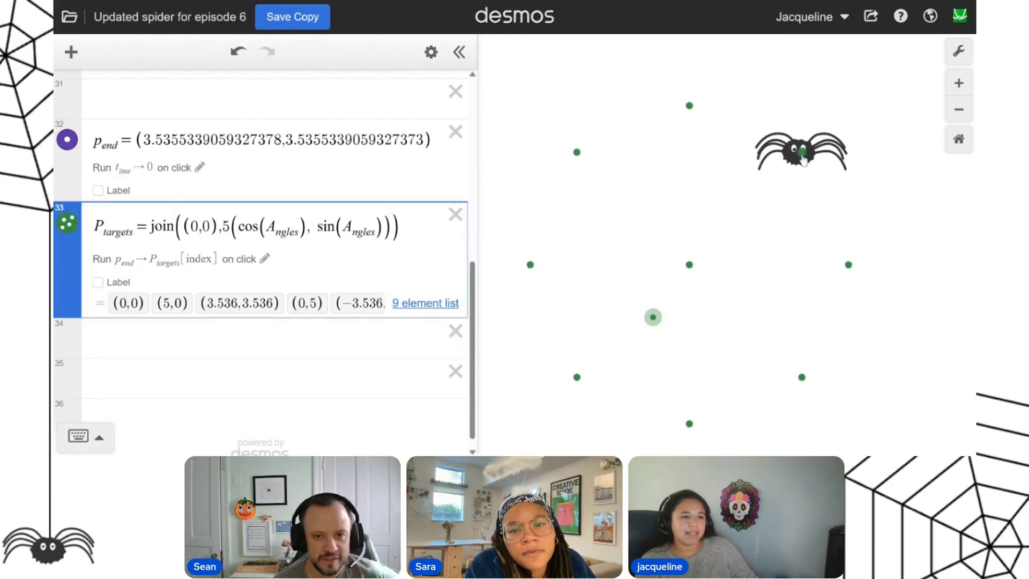
pyautogui.click(802, 378)
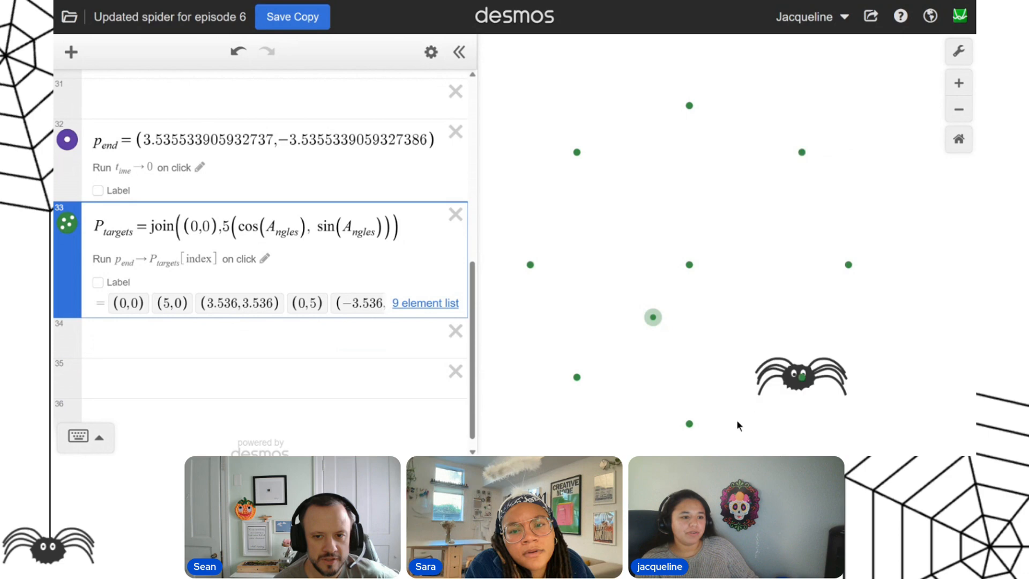
pyautogui.click(690, 424)
pyautogui.click(578, 378)
pyautogui.click(530, 265)
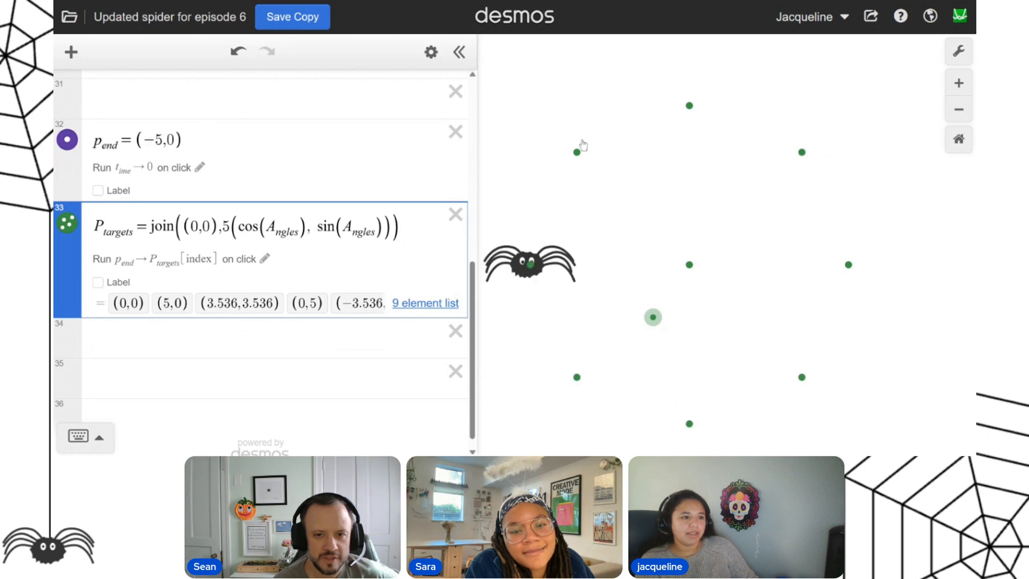
pyautogui.click(689, 265)
pyautogui.click(577, 377)
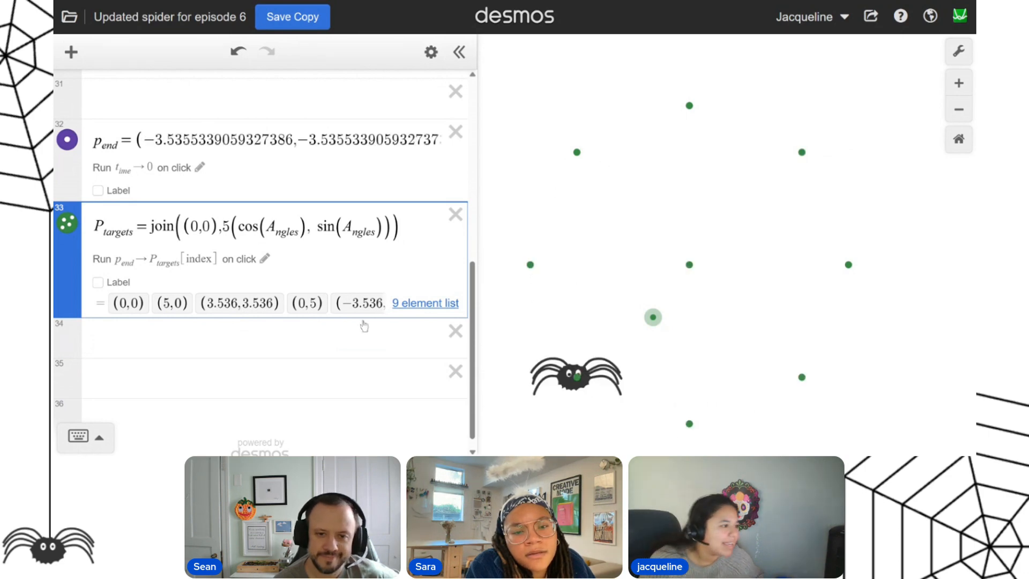
# Append t_ime → 0 to the P_targets on-click action, giving p_end → P_targets[index],t_ime → 0.
pyautogui.scroll(5, 454, 276)
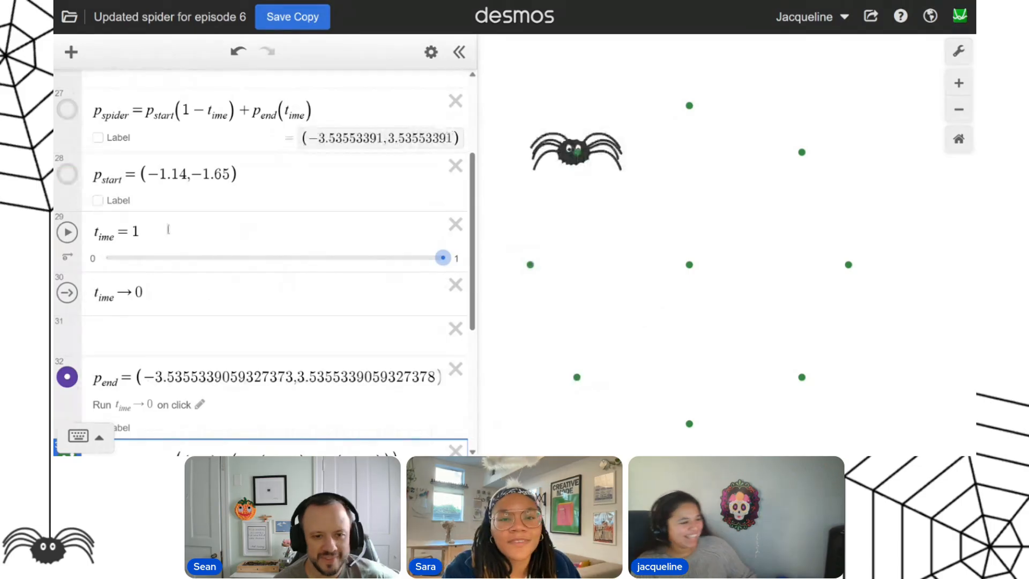
pyautogui.scroll(-1, 144, 244)
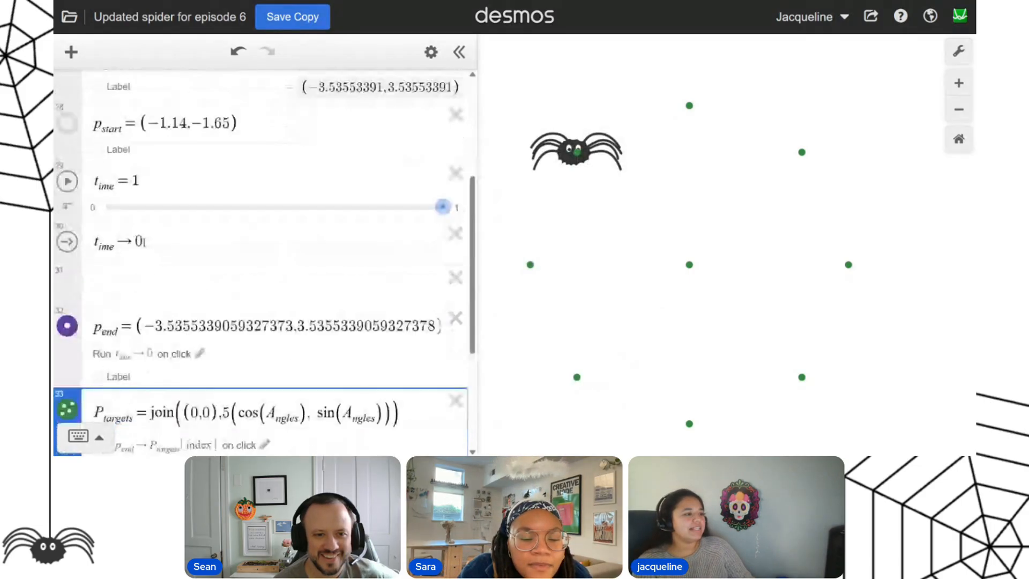
pyautogui.scroll(2, 182, 232)
pyautogui.scroll(-3, 254, 325)
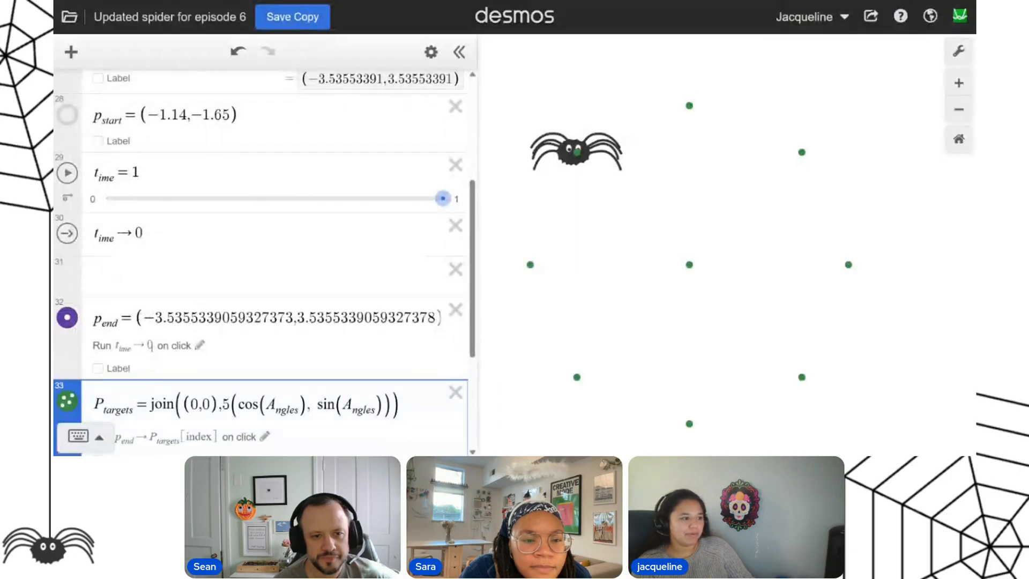
pyautogui.click(140, 344)
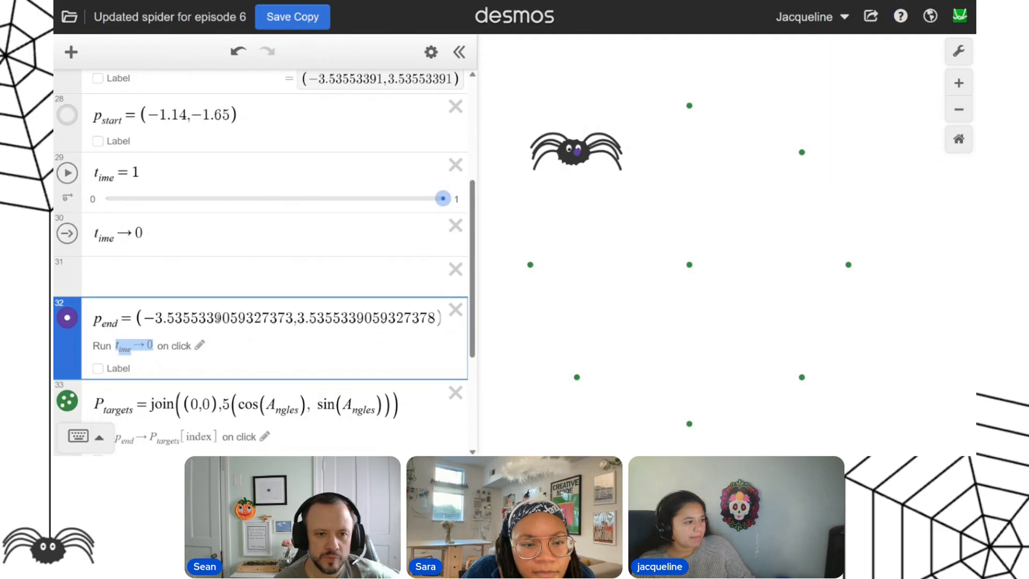
pyautogui.scroll(-2, 255, 317)
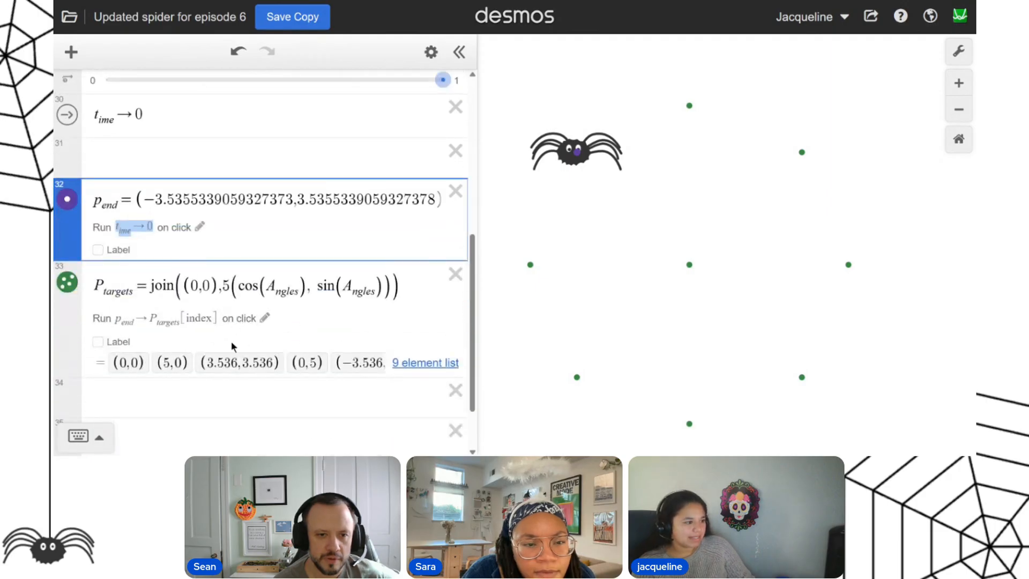
pyautogui.click(265, 319)
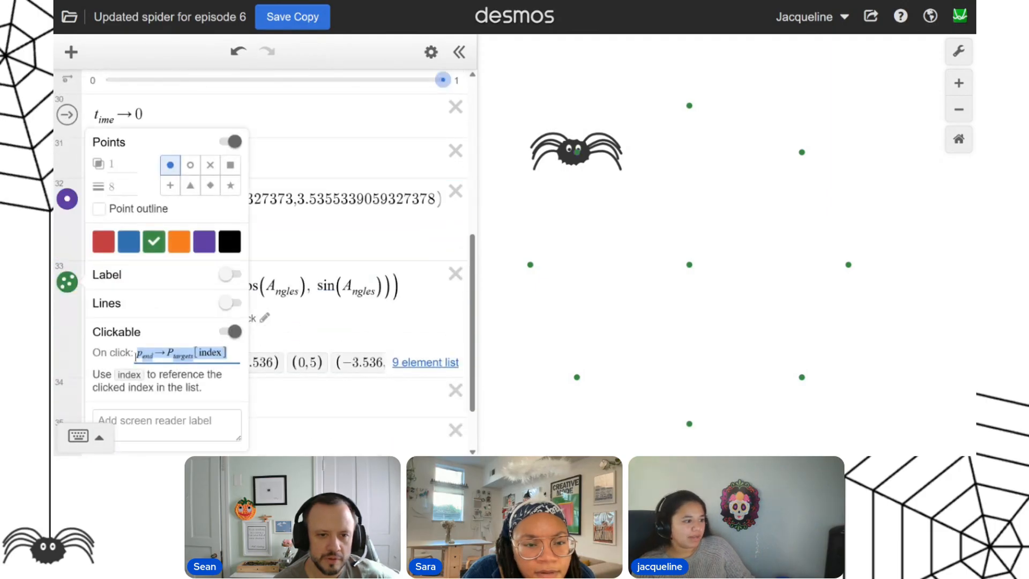
pyautogui.click(224, 352)
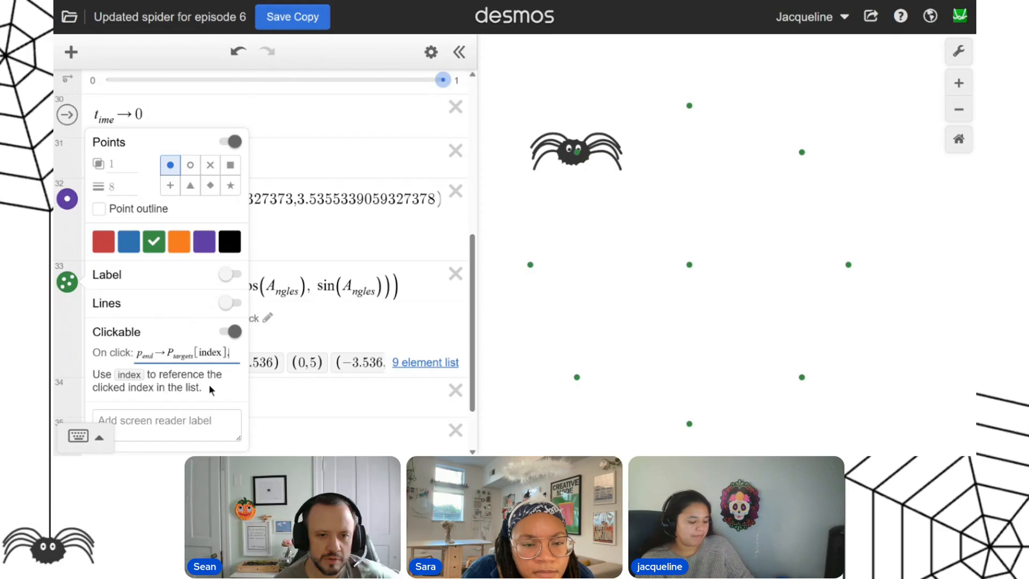
pyautogui.write(',t_ime')
pyautogui.press('Right')
pyautogui.write('->0')
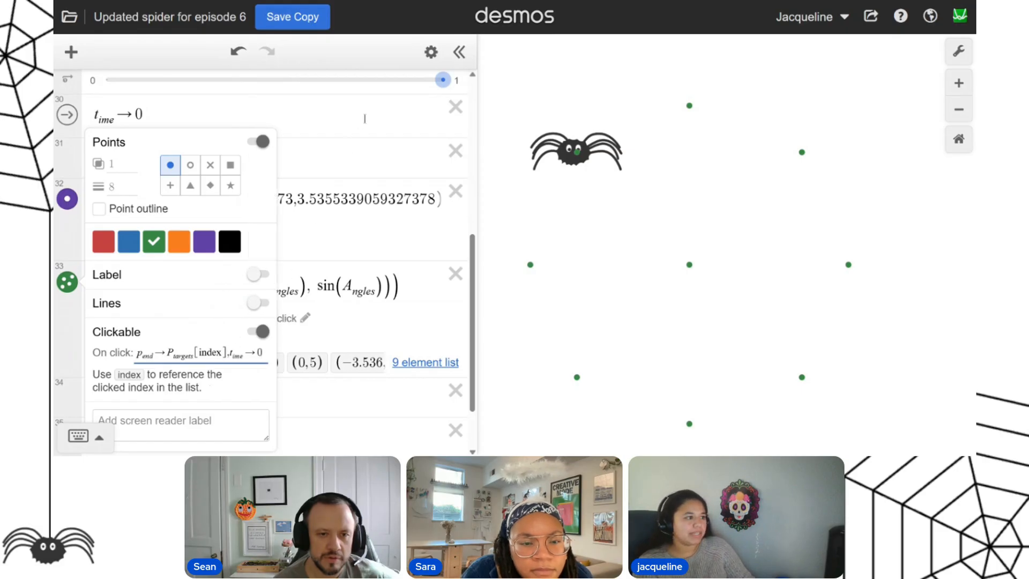
pyautogui.click(365, 119)
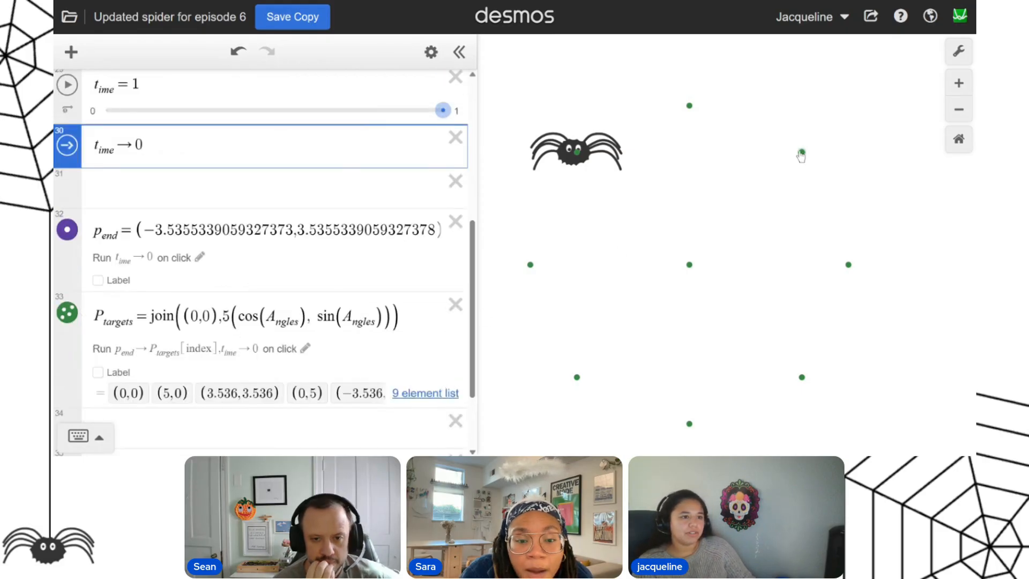
# Review both parts of the P_targets on-click action, and test it on the graph's upper-right and lower-right targets.
pyautogui.click(304, 348)
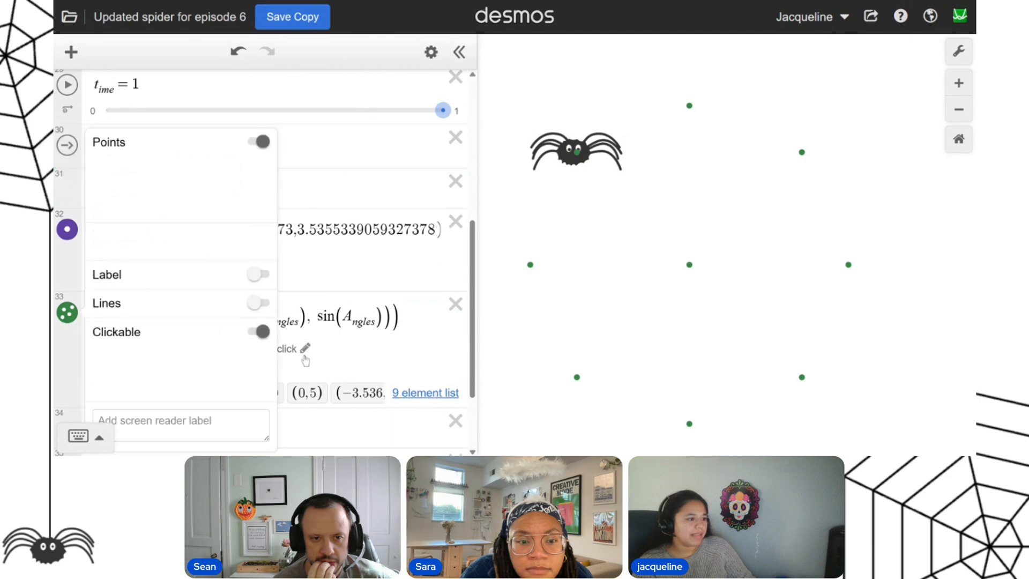
pyautogui.click(230, 353)
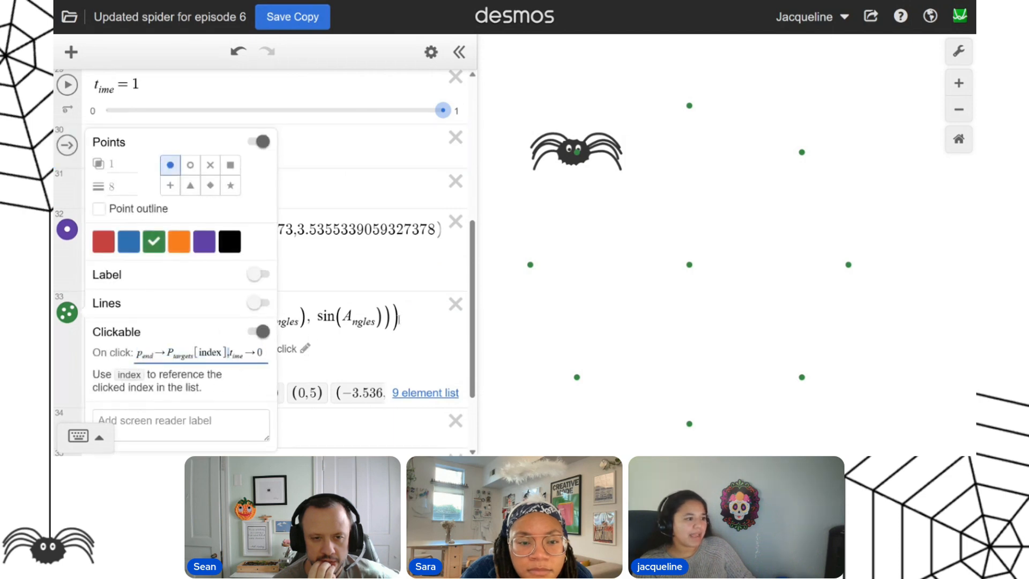
pyautogui.moveTo(230, 354); pyautogui.dragTo(69, 356)
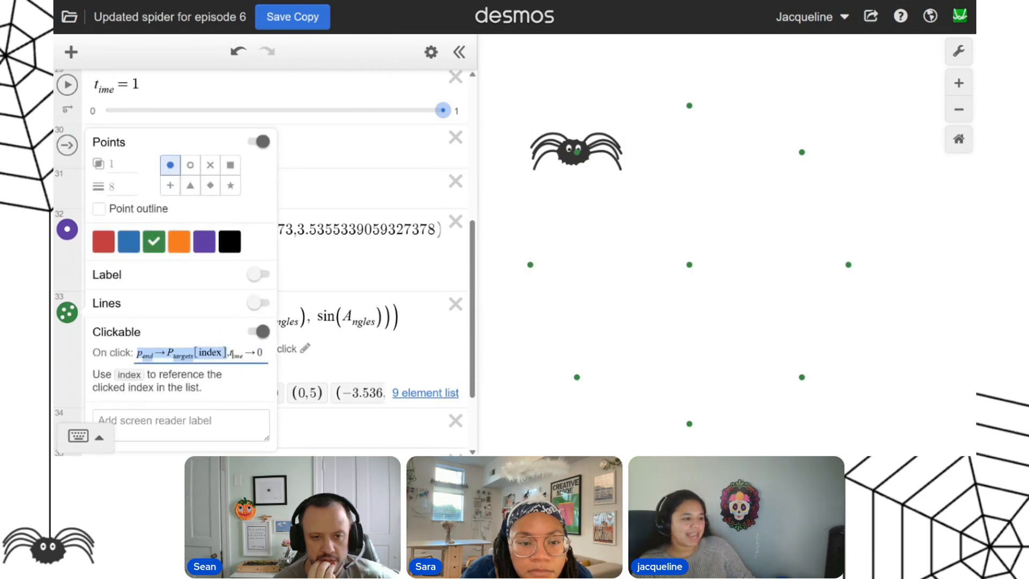
pyautogui.moveTo(230, 354); pyautogui.dragTo(290, 359)
pyautogui.click(364, 149)
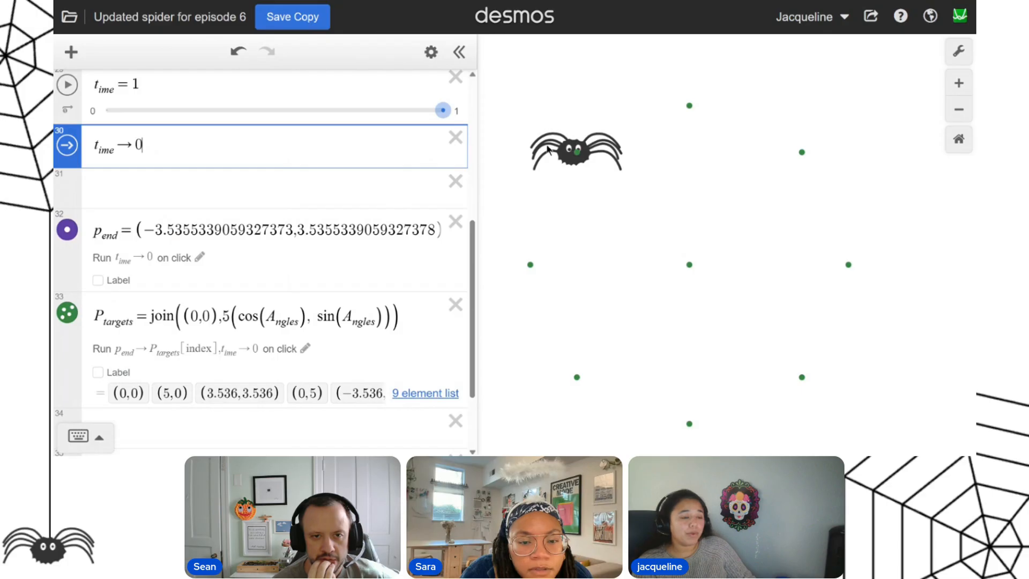
pyautogui.click(802, 154)
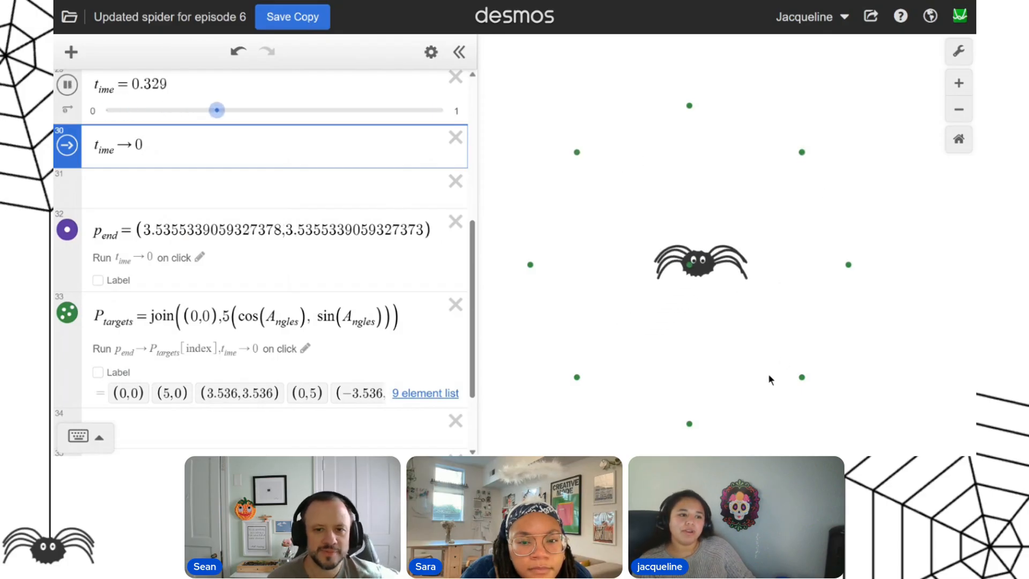
pyautogui.click(802, 377)
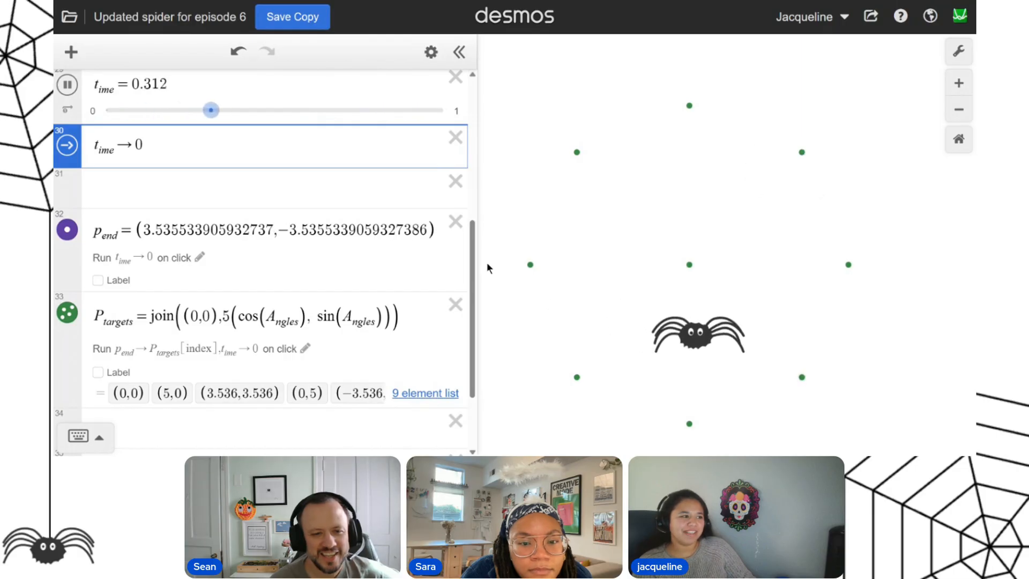
# Show the p_start point and move it to about (1.78, −1.28) while sending the spider to the web's upper-left target.
pyautogui.scroll(5, 101, 276)
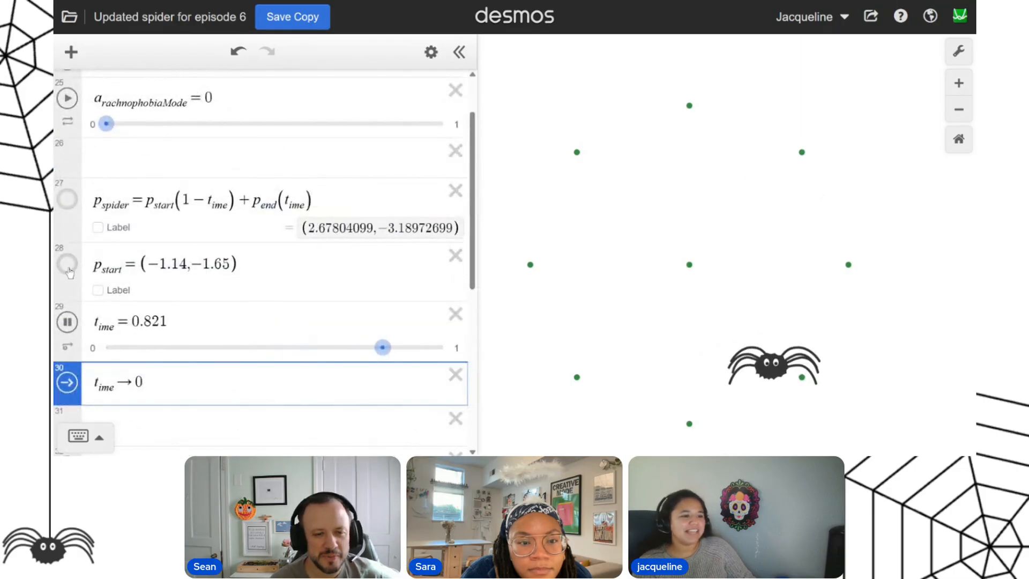
pyautogui.click(68, 266)
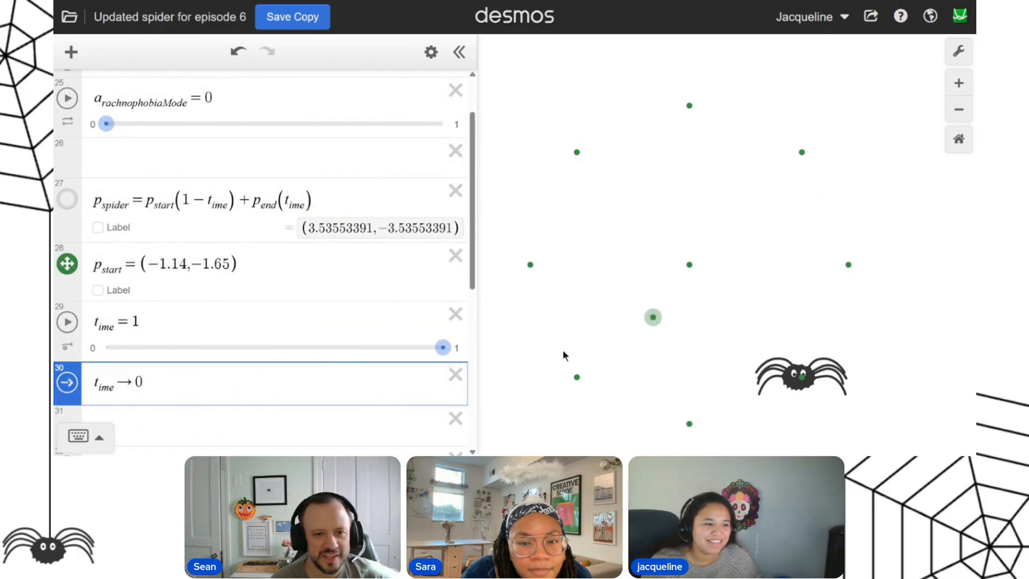
pyautogui.click(578, 154)
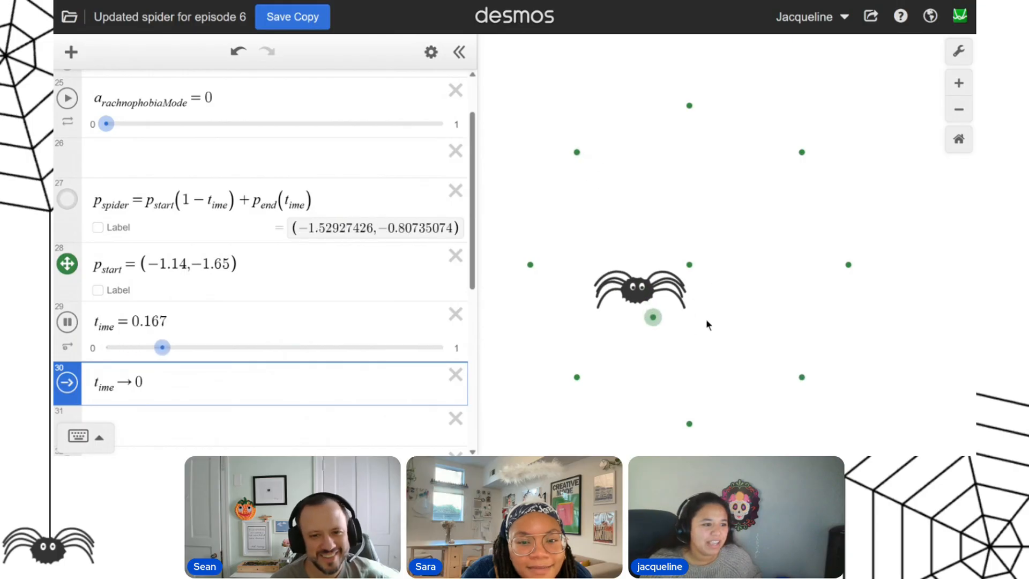
pyautogui.moveTo(661, 309); pyautogui.dragTo(751, 305)
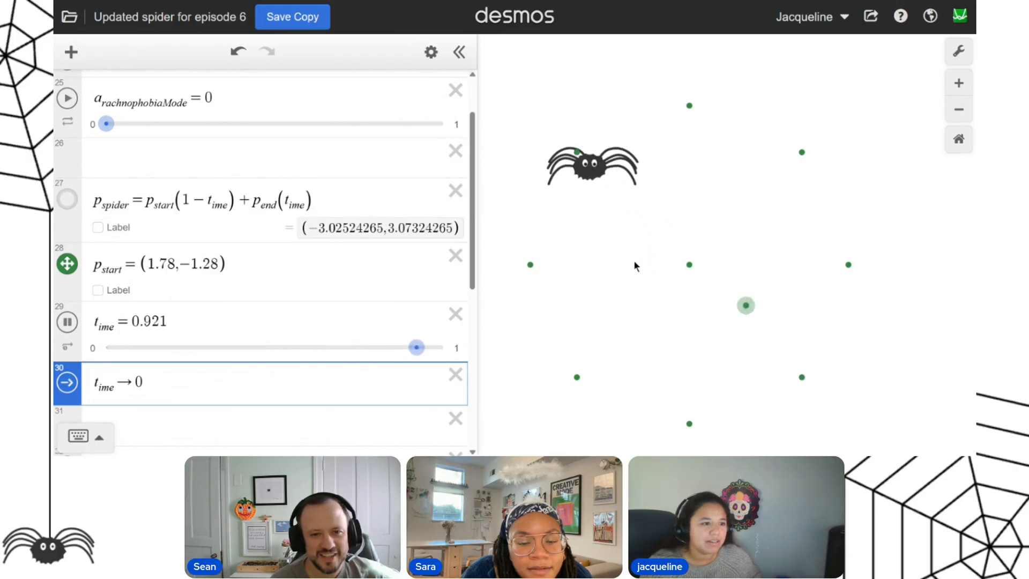
# Test the spider's travel from the moved start point to the targets around the web, from (−5,0) round to the upper-right one.
pyautogui.click(533, 266)
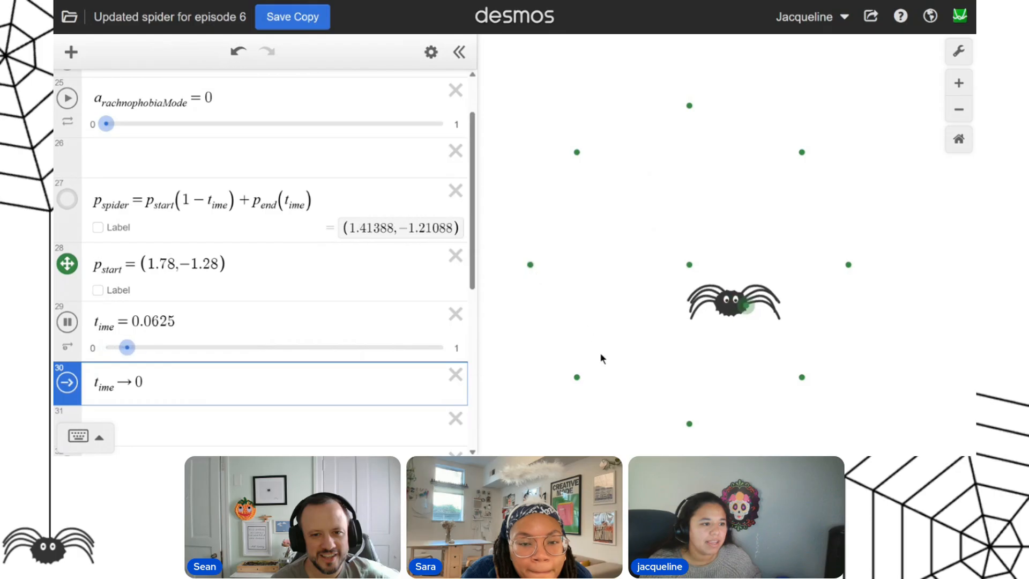
pyautogui.click(578, 378)
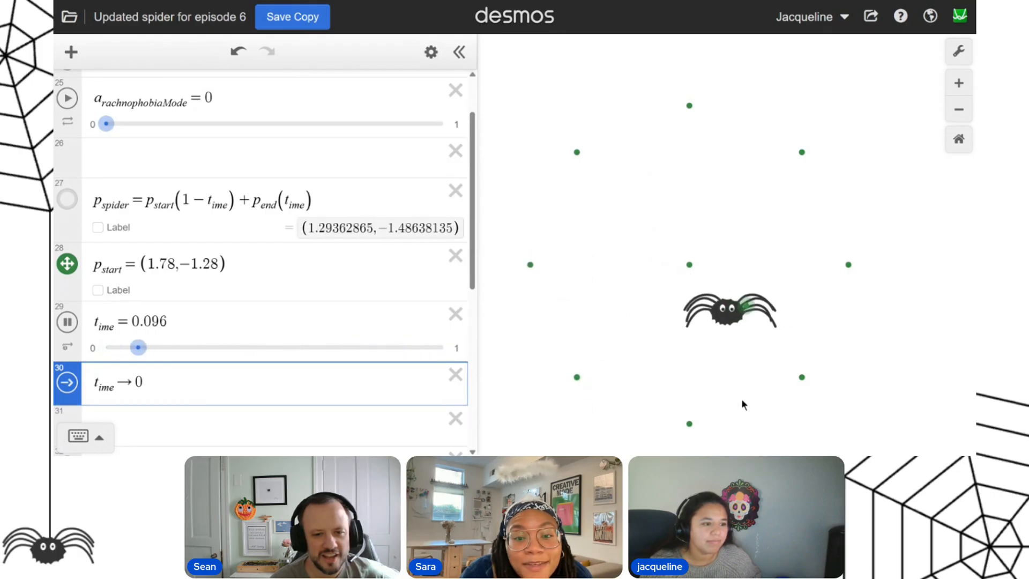
pyautogui.click(689, 425)
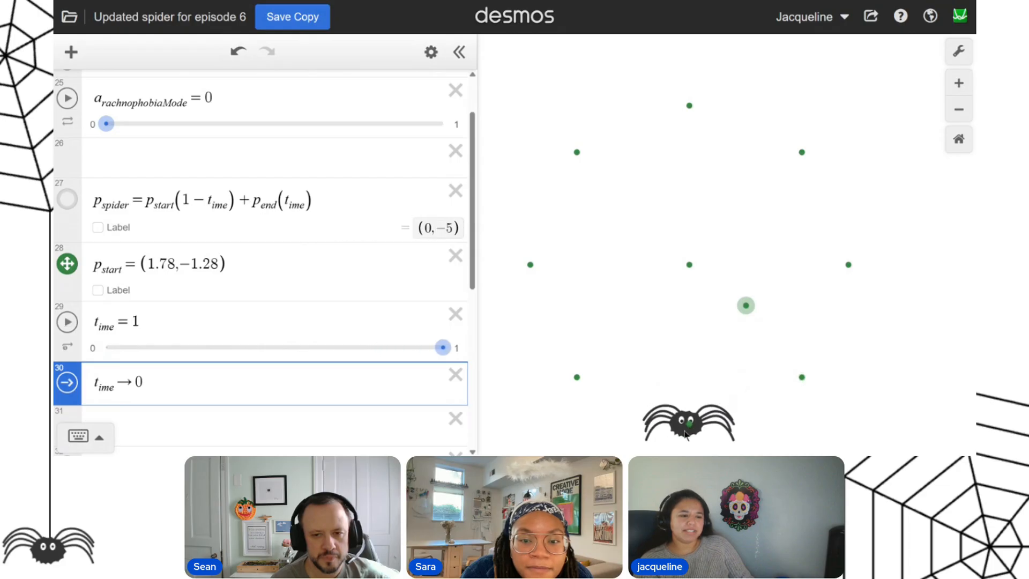
pyautogui.click(803, 379)
pyautogui.click(185, 329)
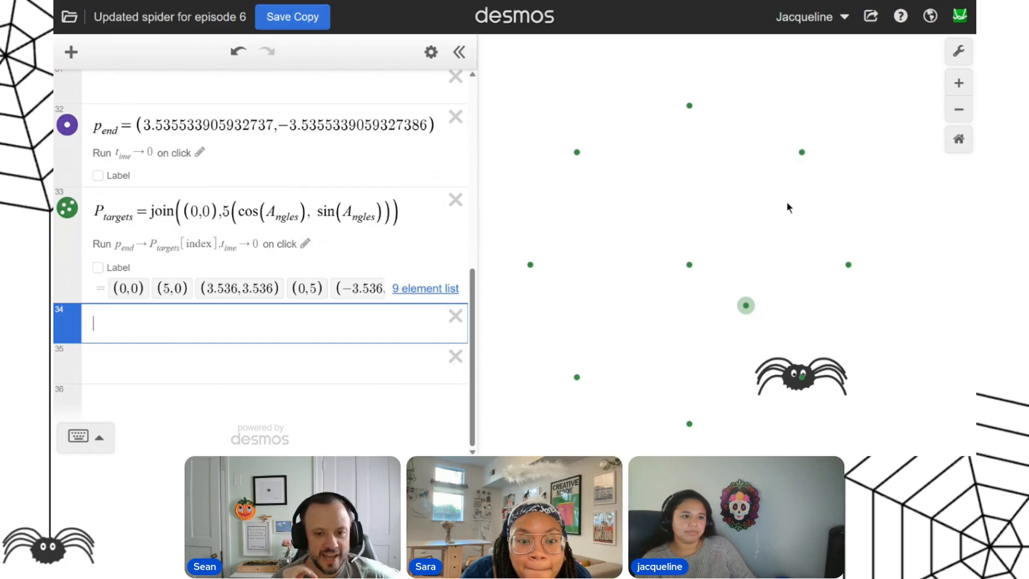
pyautogui.click(802, 153)
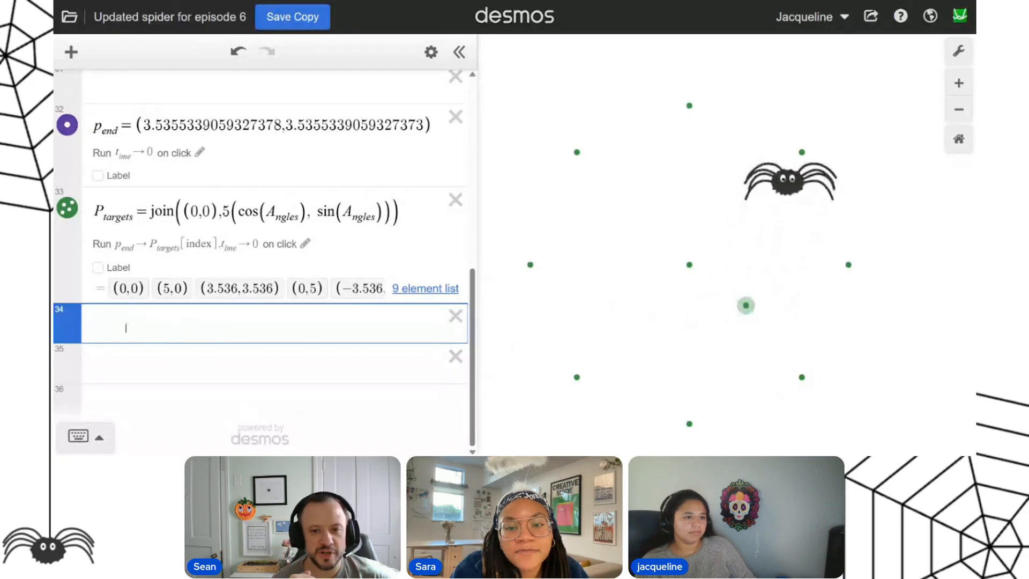
# Move the p_start expression below P_targets in the expression list.
pyautogui.scroll(5, 78, 176)
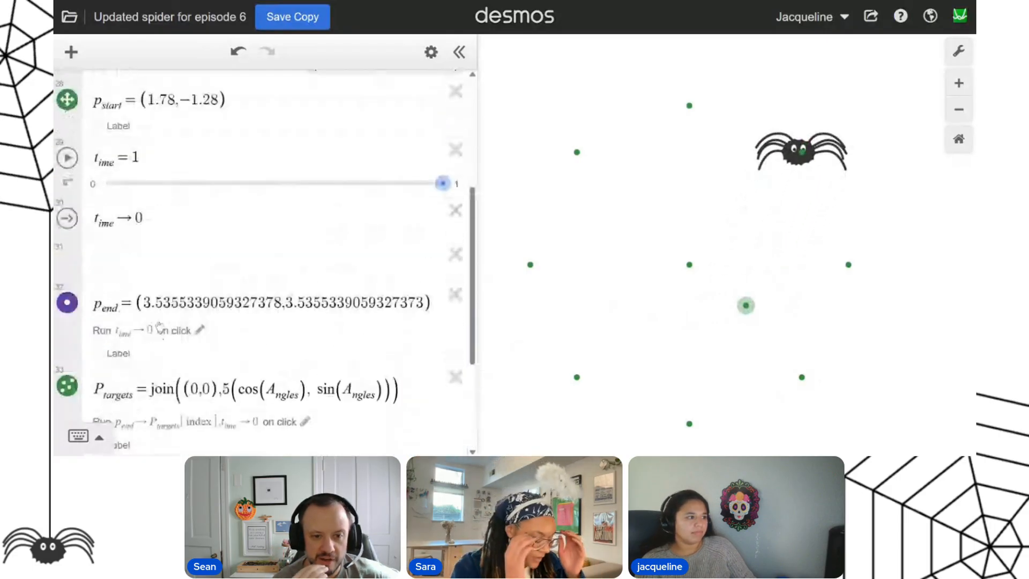
pyautogui.moveTo(78, 175); pyautogui.dragTo(83, 281)
pyautogui.scroll(5, 195, 314)
pyautogui.scroll(3, 194, 314)
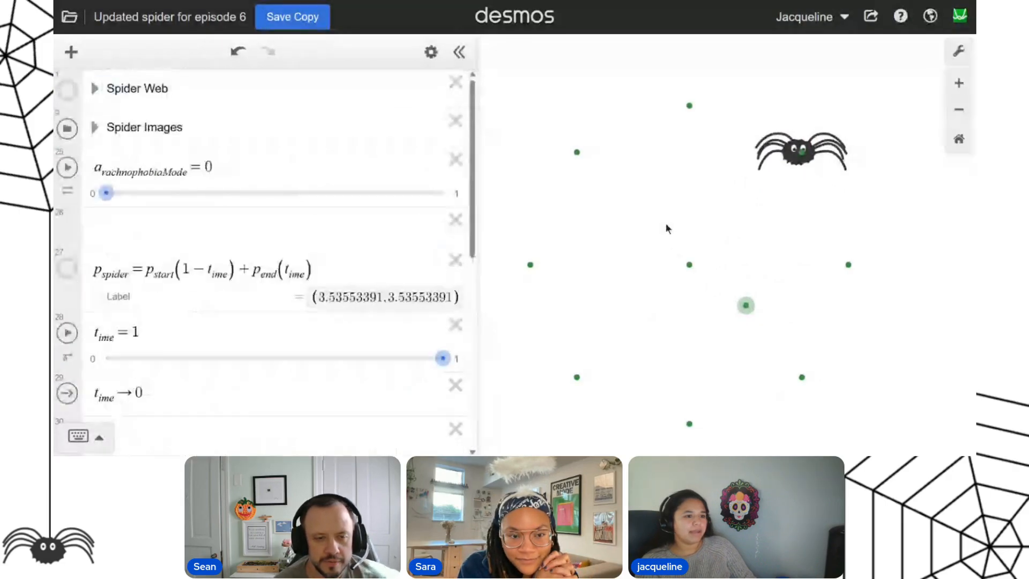
# Send the spider to the targets at (0,5) and (−5,0), and review the reordered expressions.
pyautogui.click(689, 105)
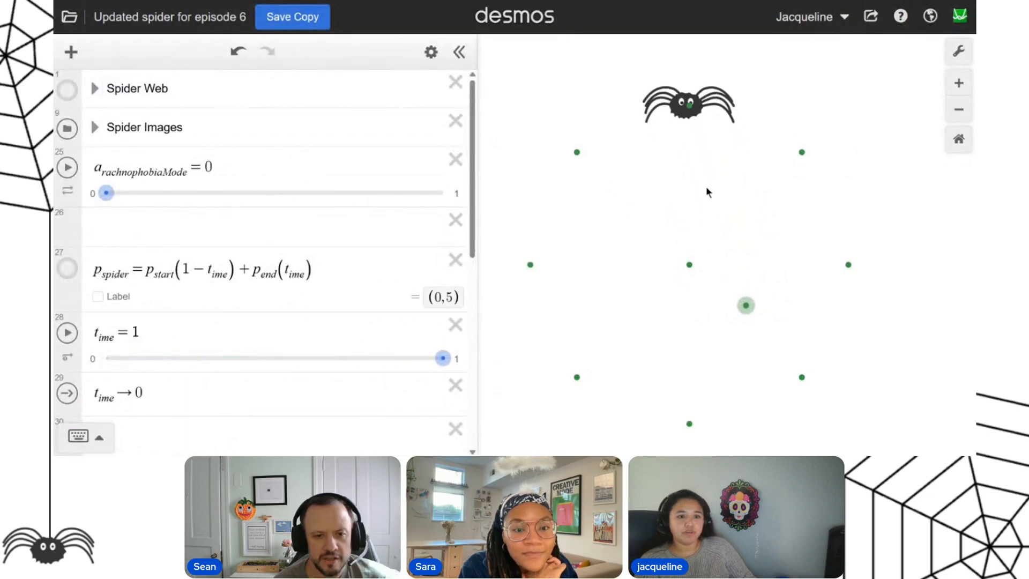
pyautogui.click(531, 265)
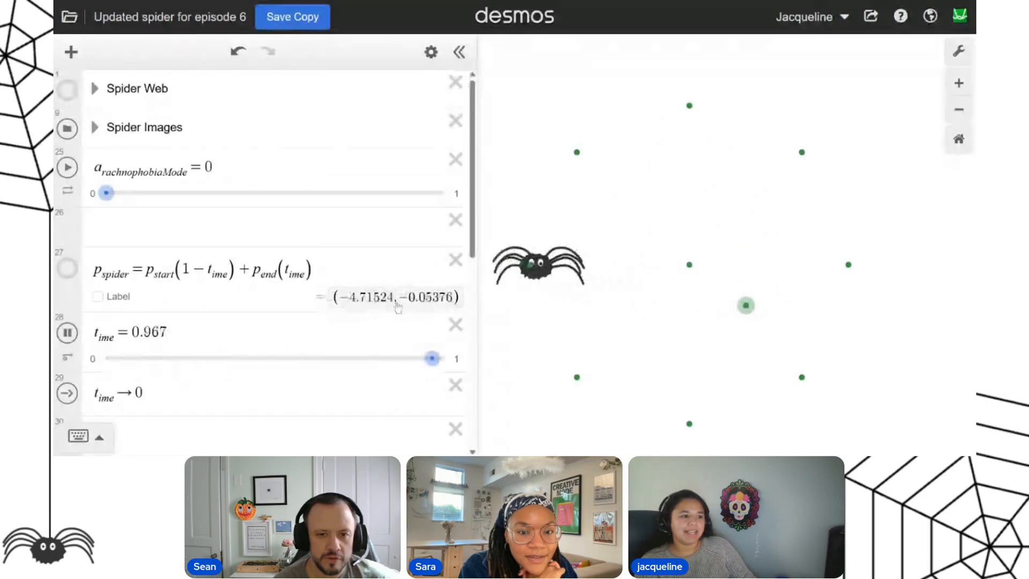
pyautogui.scroll(-7, 444, 302)
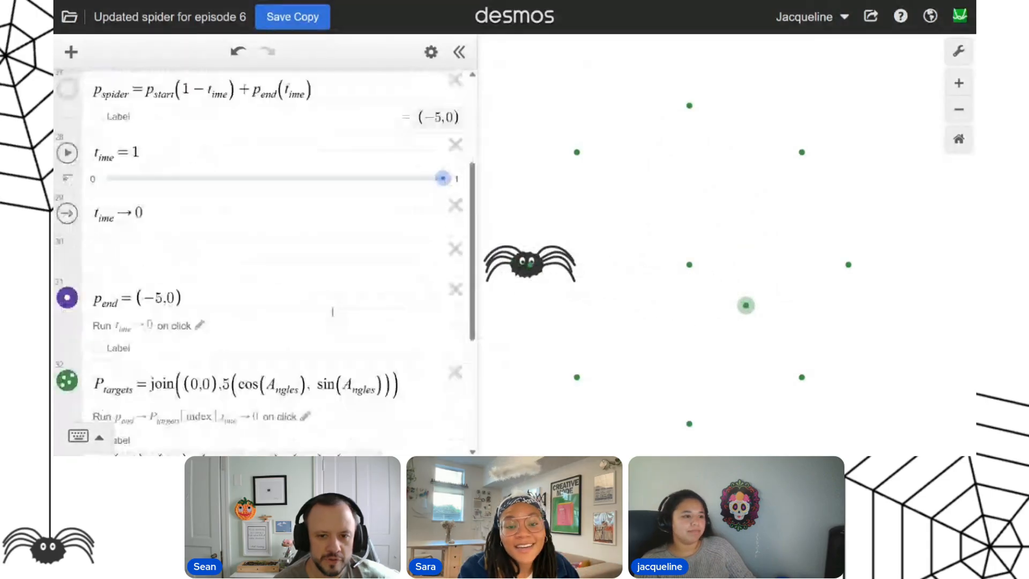
pyautogui.scroll(3, 208, 320)
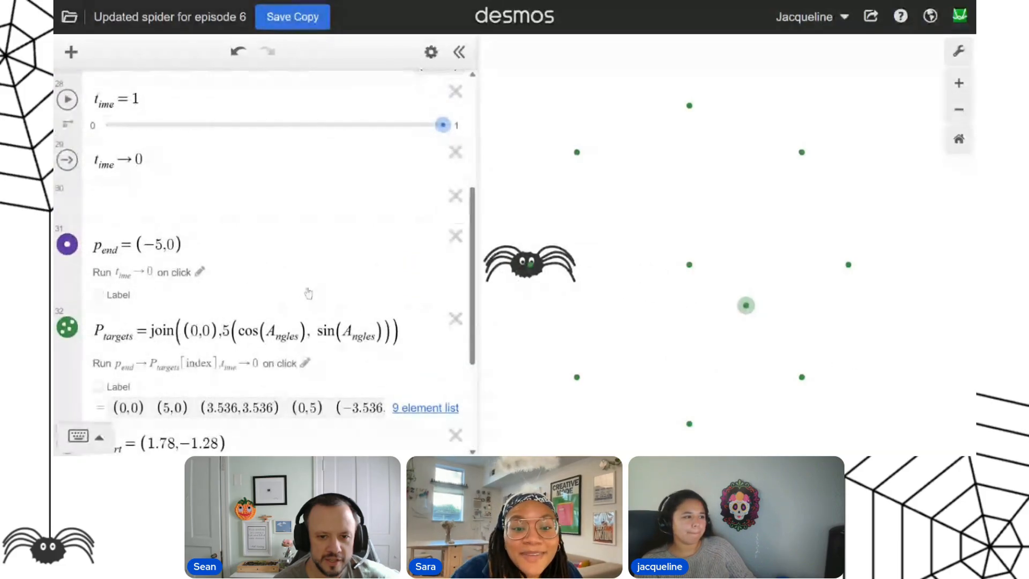
# Add the action p_start → p_spider in the empty expression below p_start, testing a few web targets along the way.
pyautogui.scroll(-1, 321, 290)
pyautogui.scroll(-2, 311, 283)
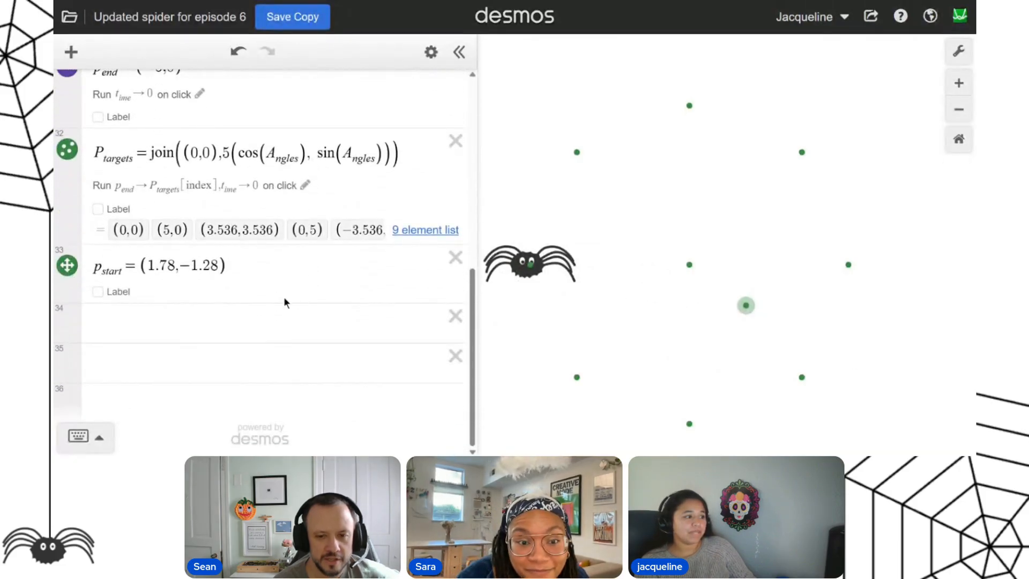
pyautogui.click(193, 326)
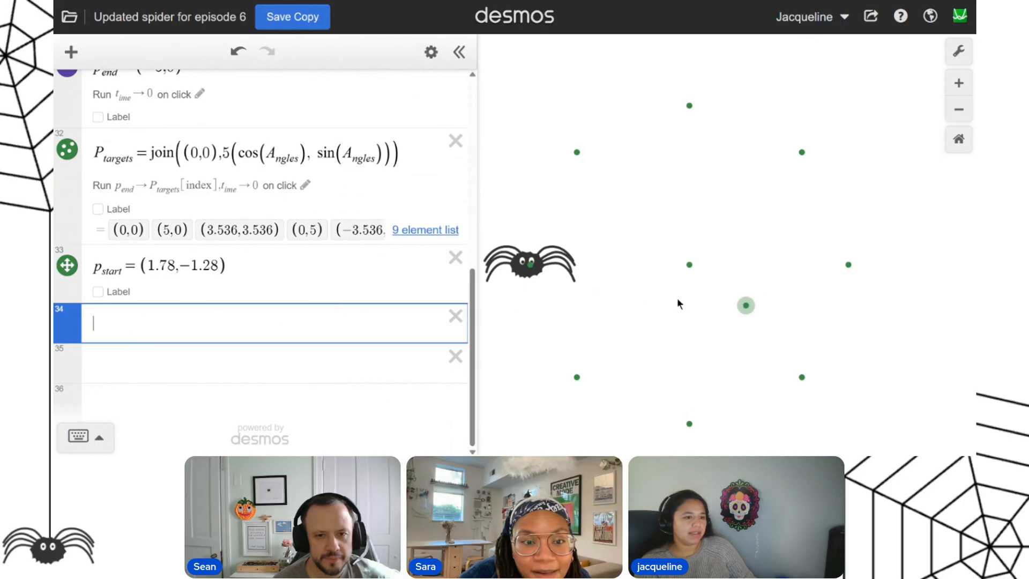
pyautogui.click(576, 378)
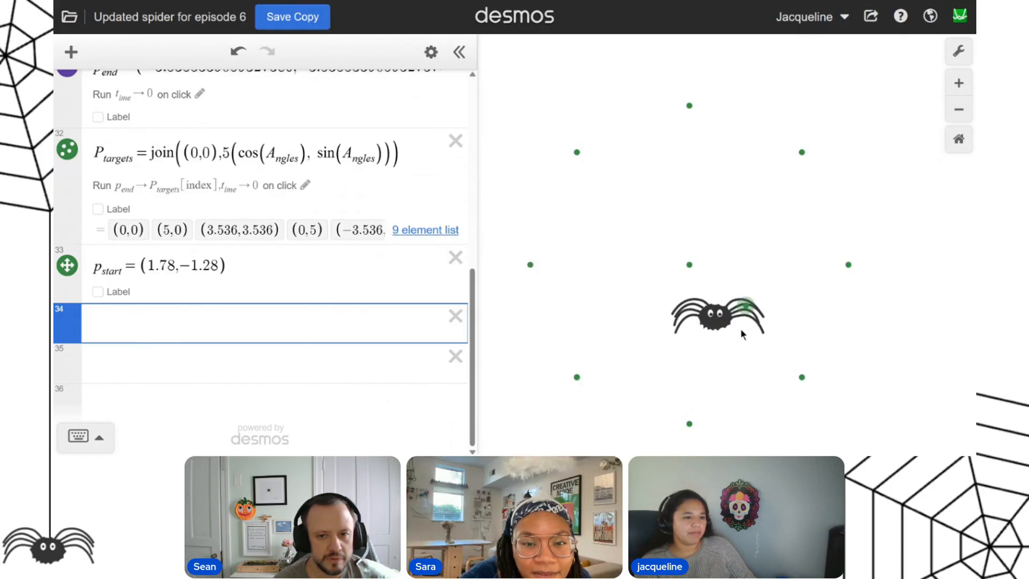
pyautogui.write('p_start')
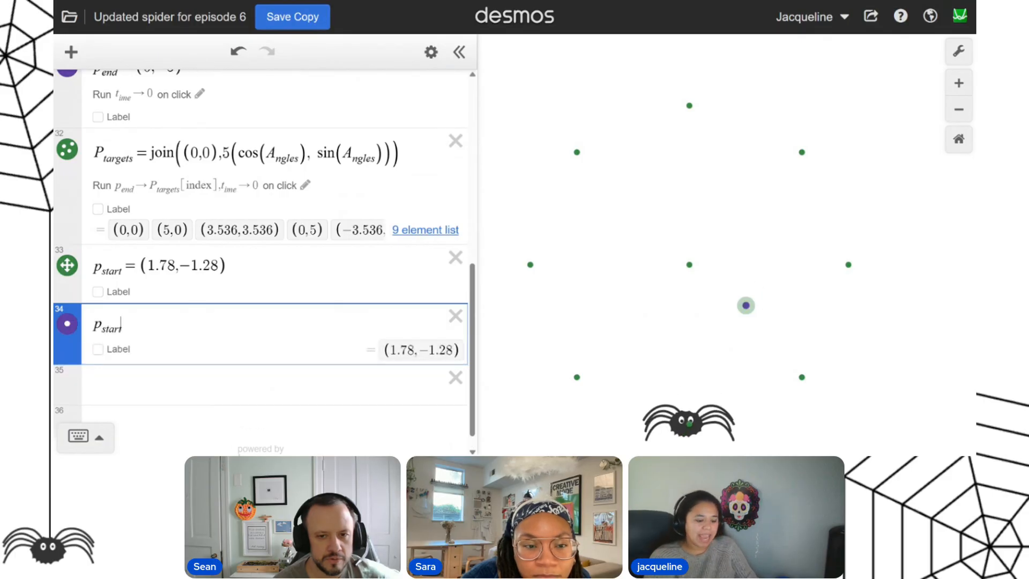
pyautogui.write('-')
pyautogui.hotkey('shift', 'Left')
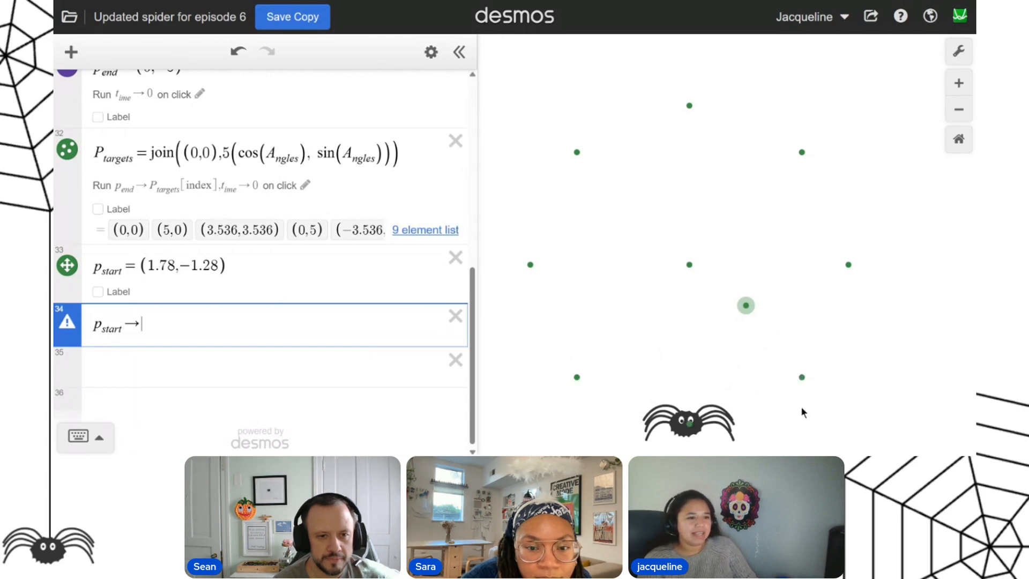
pyautogui.click(802, 377)
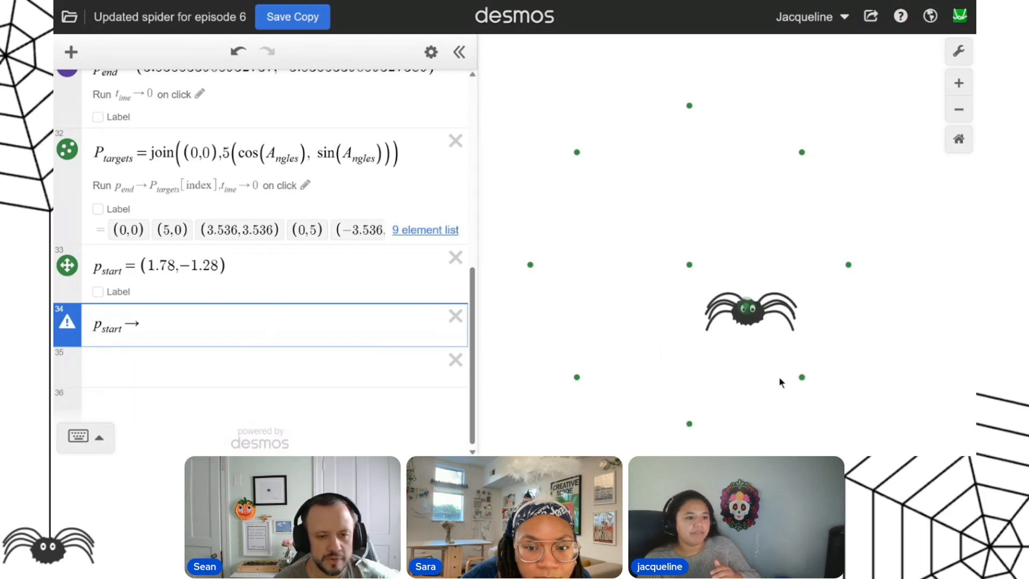
pyautogui.write('p_spider')
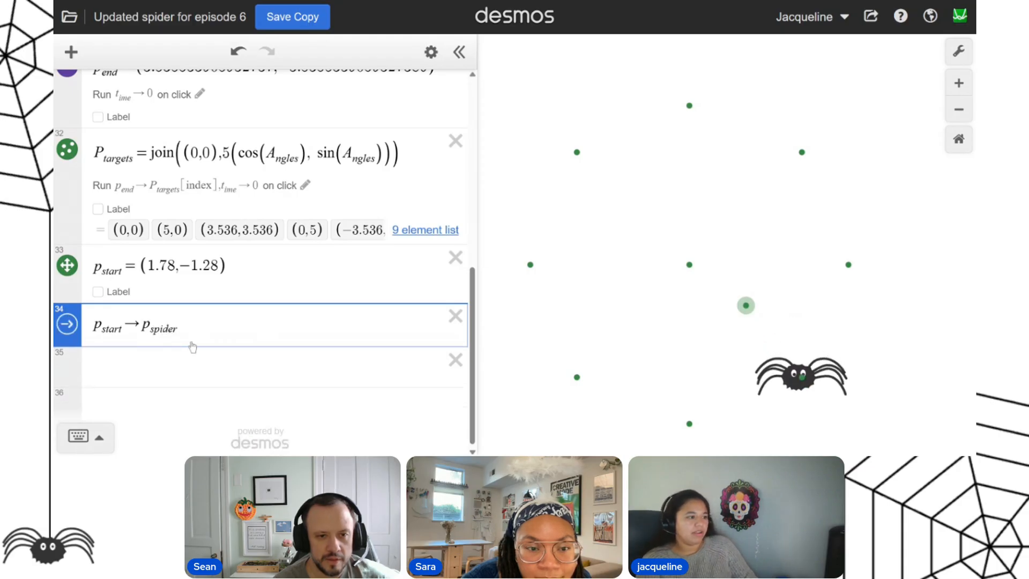
# Append p_start → p_spider to the on-click action of P_targets, after the p_end and time updates.
pyautogui.hotkey('ctrl', 'a')
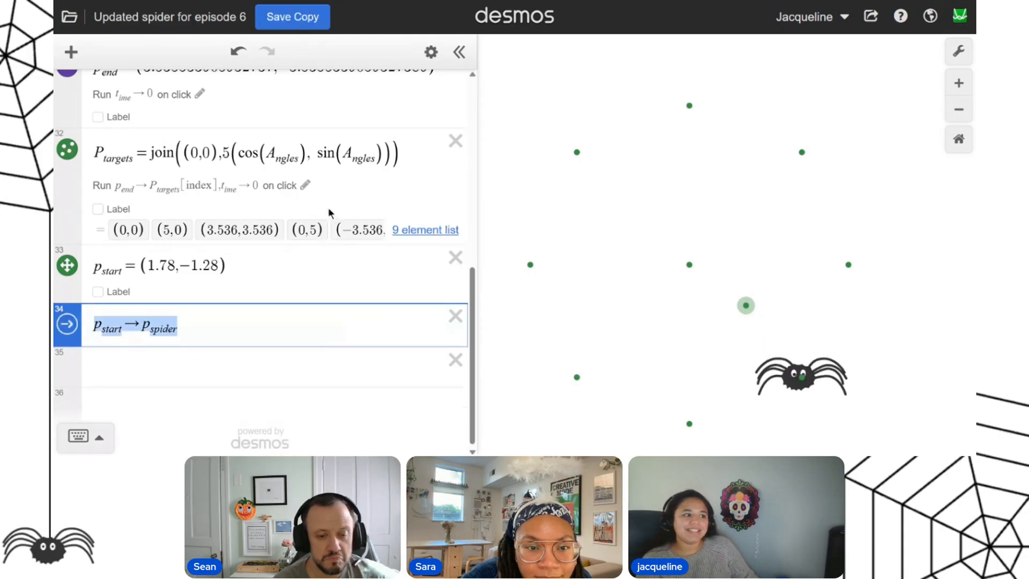
pyautogui.click(306, 185)
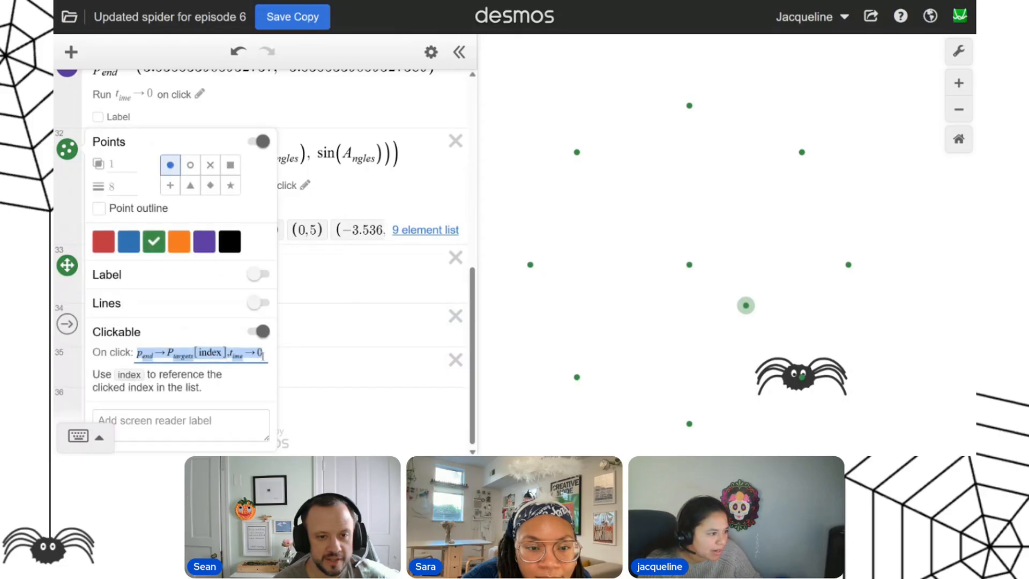
pyautogui.click(263, 354)
pyautogui.write(',p_start->p_spider')
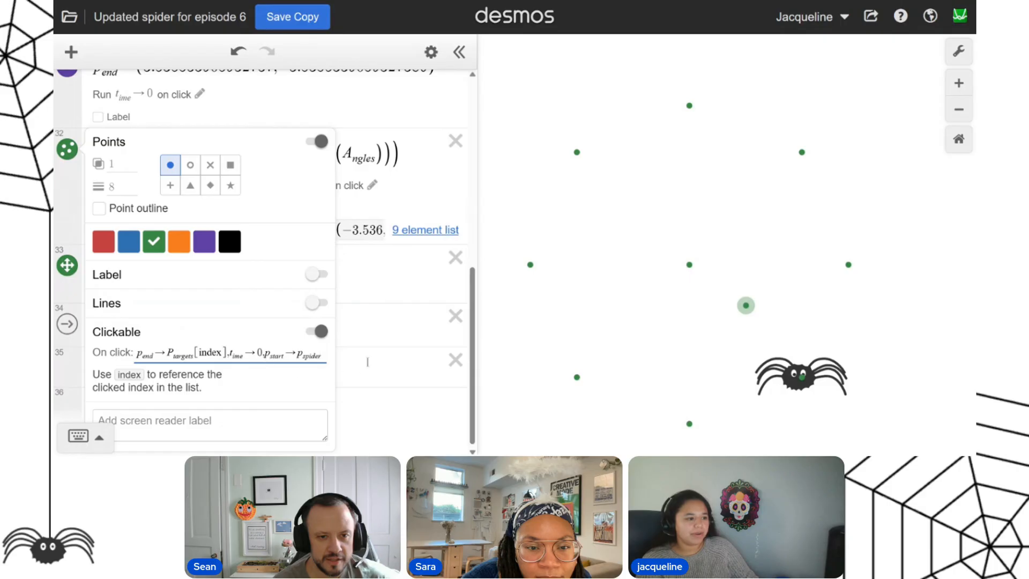
pyautogui.click(399, 332)
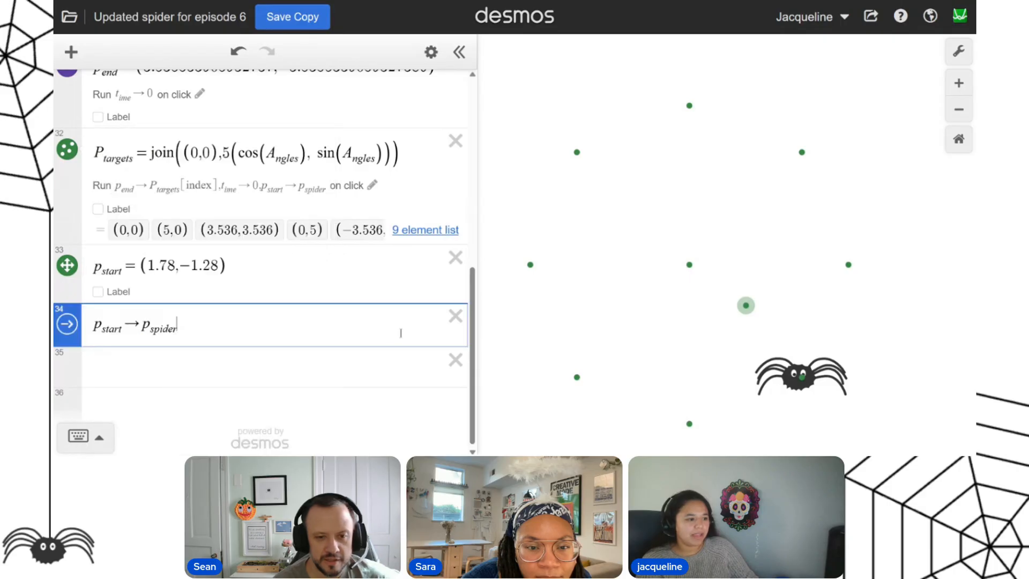
# Test consecutive spider moves to the upper-right, (0,5), lower-left and upper-left targets.
pyautogui.click(802, 152)
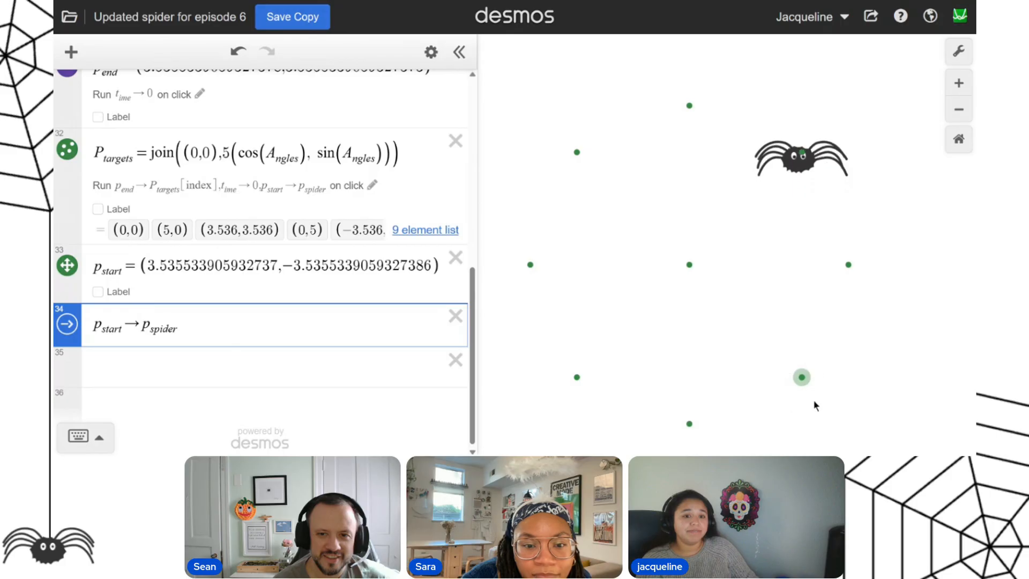
pyautogui.click(689, 110)
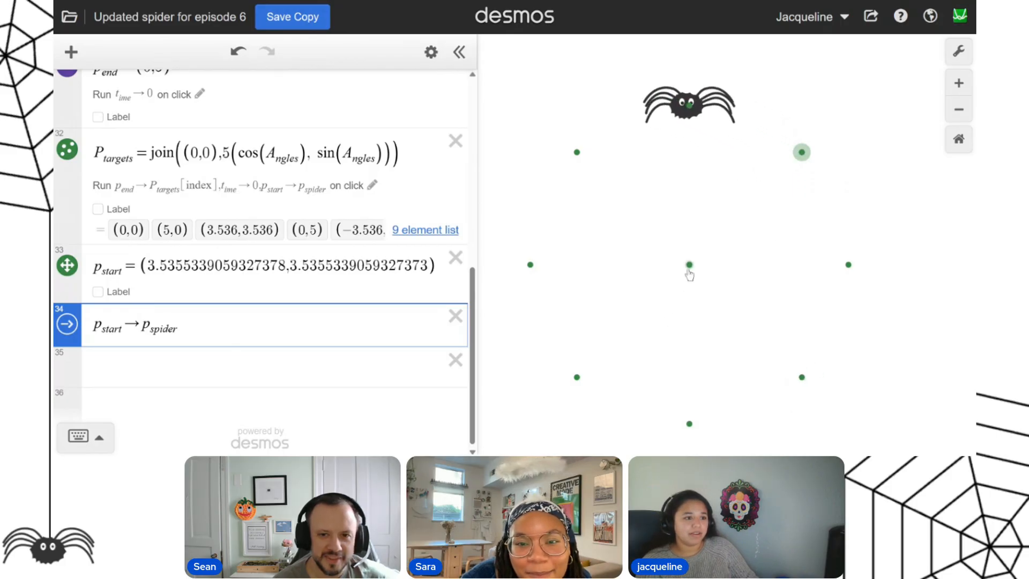
pyautogui.click(573, 377)
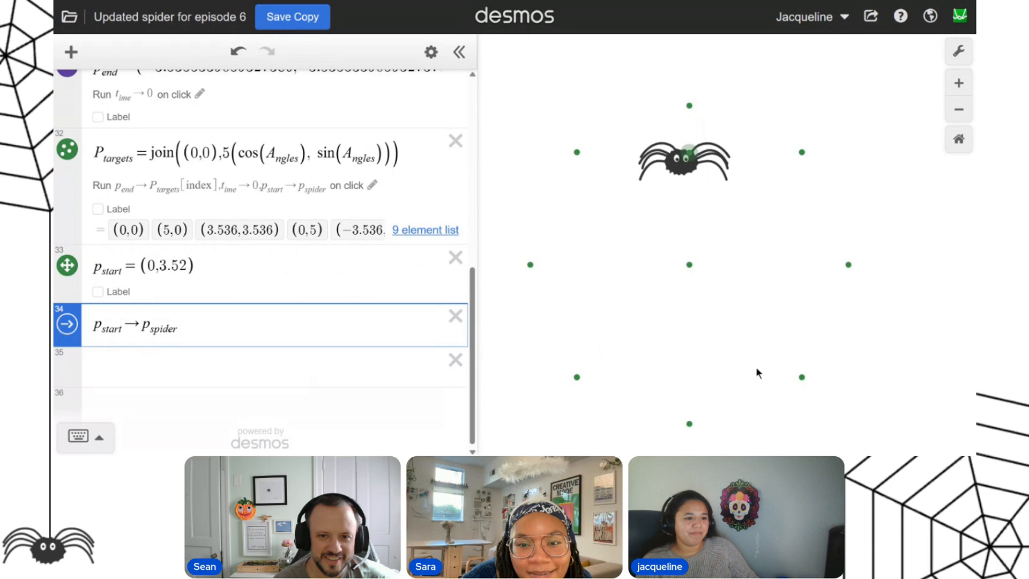
pyautogui.click(577, 155)
# Increase the animation speed of the t_ime slider by two levels.
pyautogui.scroll(5, 262, 257)
pyautogui.scroll(3, 76, 300)
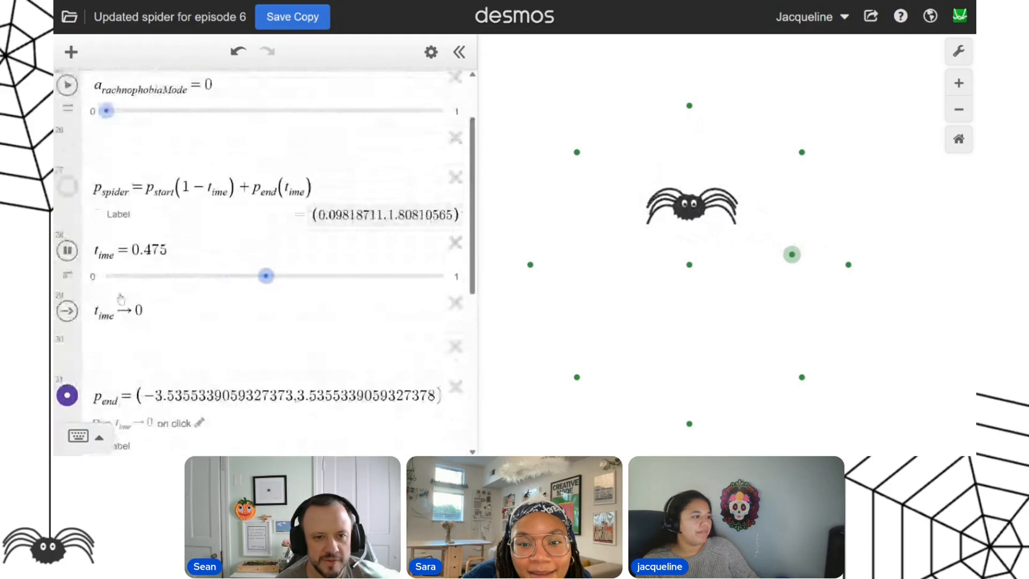
pyautogui.click(67, 301)
pyautogui.click(163, 369)
pyautogui.click(163, 369)
pyautogui.click(229, 271)
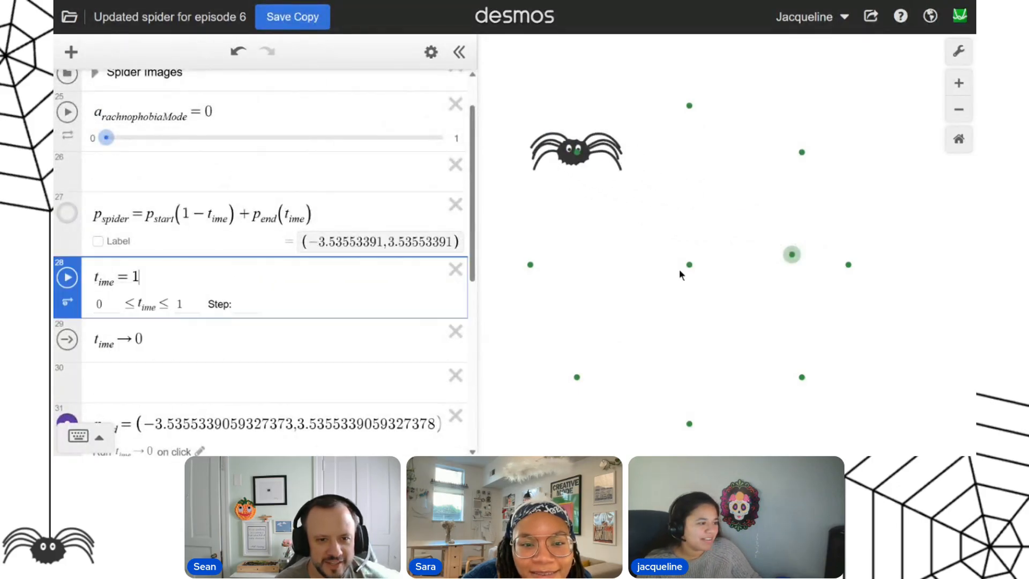
# Try sending the spider to the lower-right and (0,−5) targets, and start the t_ime slider's animation.
pyautogui.click(802, 377)
pyautogui.click(802, 378)
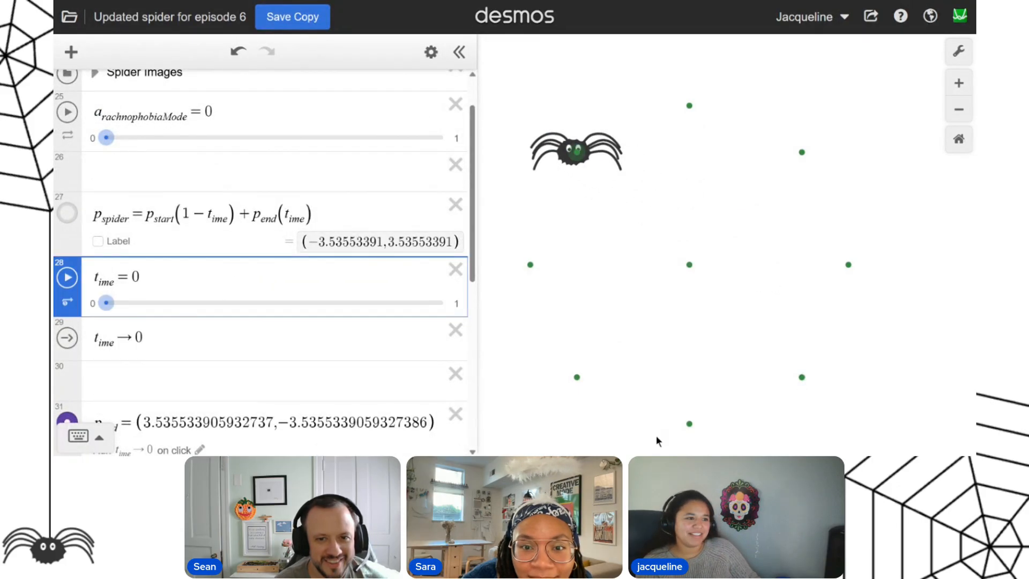
pyautogui.click(691, 424)
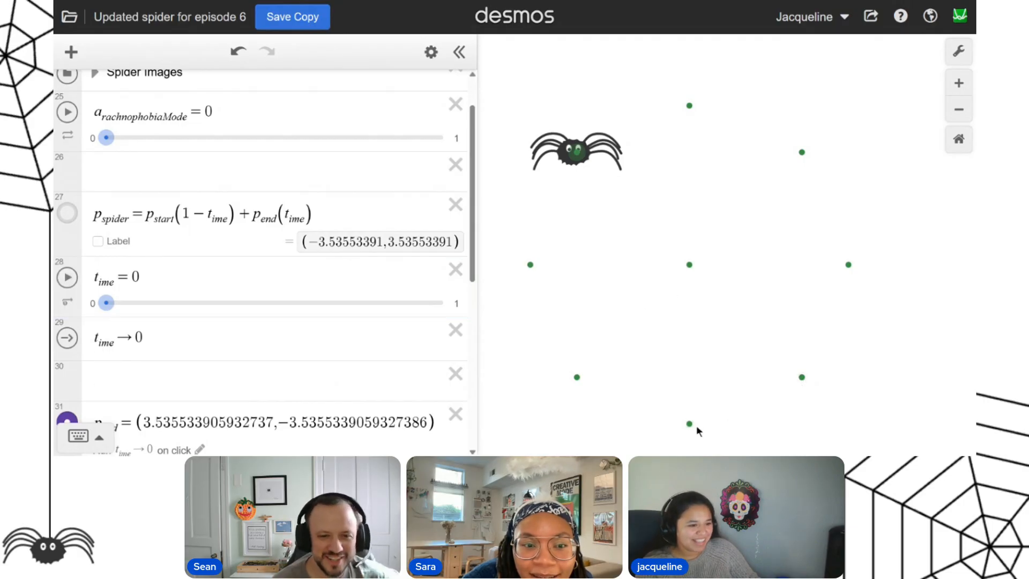
pyautogui.click(688, 425)
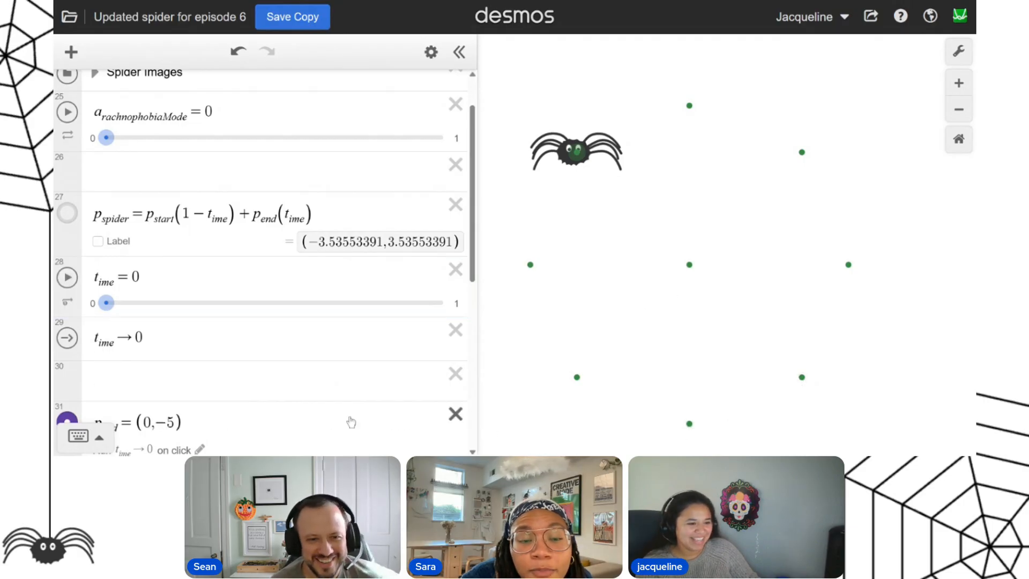
pyautogui.click(66, 280)
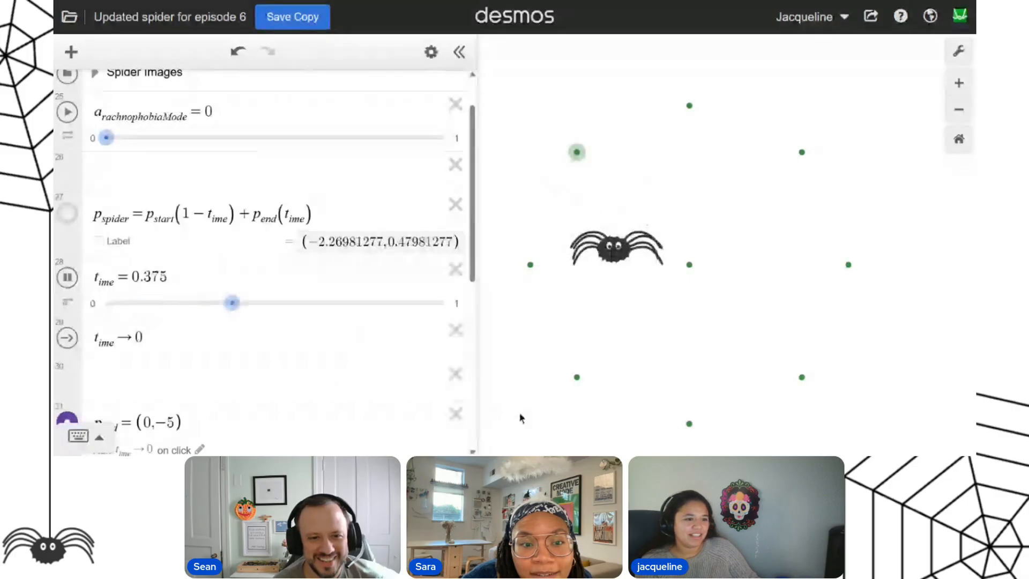
# Test the faster spider movement on the targets at (0,5), upper-right, (5,0) and (−5,0).
pyautogui.click(689, 106)
pyautogui.click(801, 152)
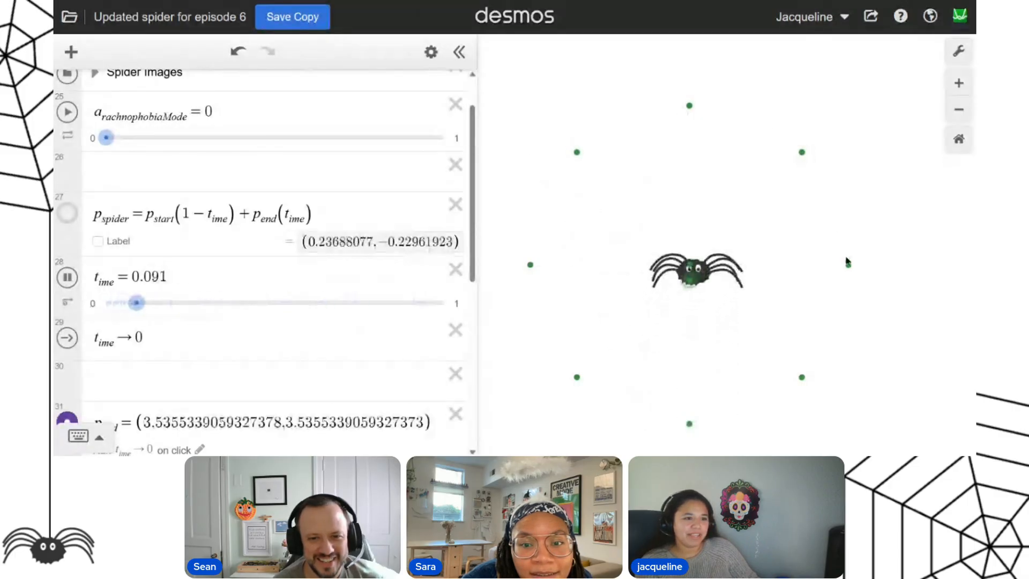
pyautogui.click(848, 265)
pyautogui.click(530, 264)
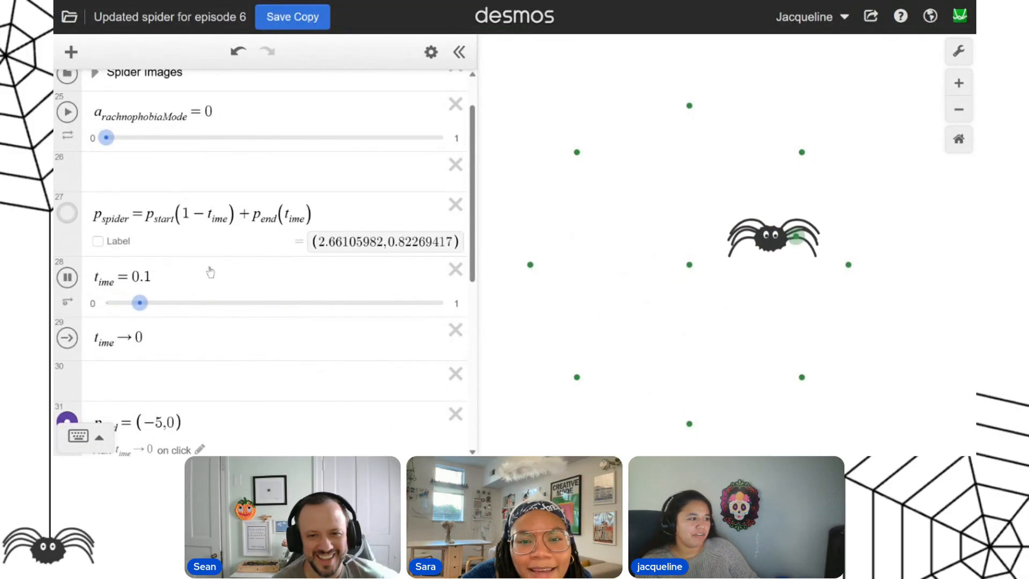
# Set the t_ime slider's animation speed to 5x.
pyautogui.click(67, 301)
pyautogui.click(164, 369)
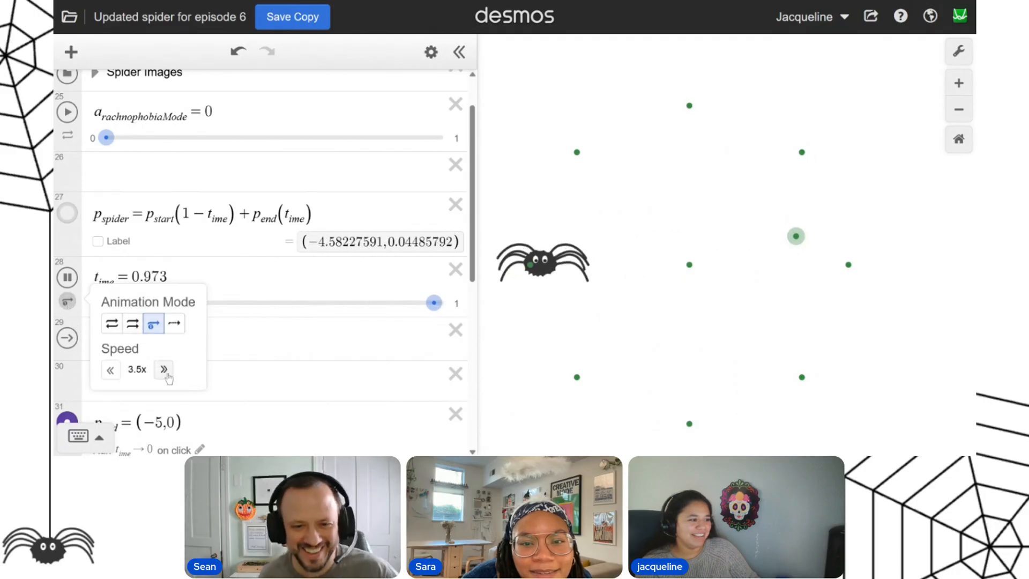
pyautogui.click(163, 371)
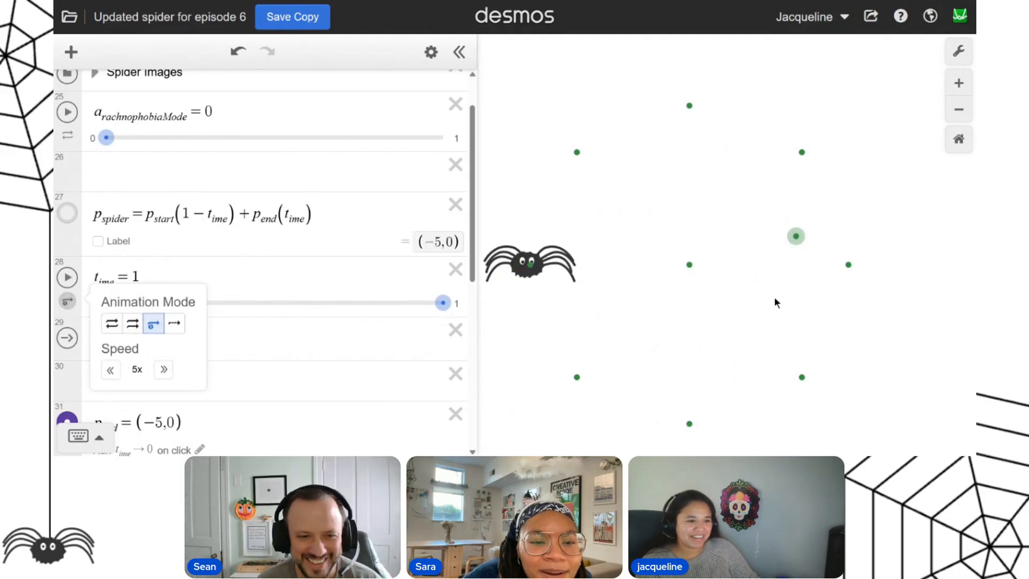
# Test the spider at 5x speed on the targets at (5,0), (0,5), upper-left and lower-left.
pyautogui.click(848, 266)
pyautogui.click(689, 106)
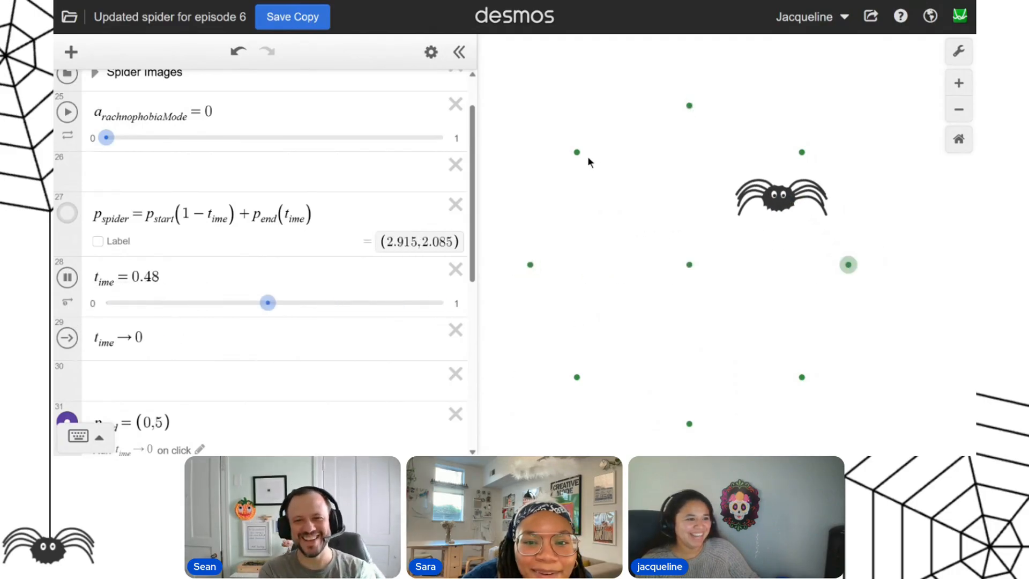
pyautogui.click(576, 152)
pyautogui.click(577, 378)
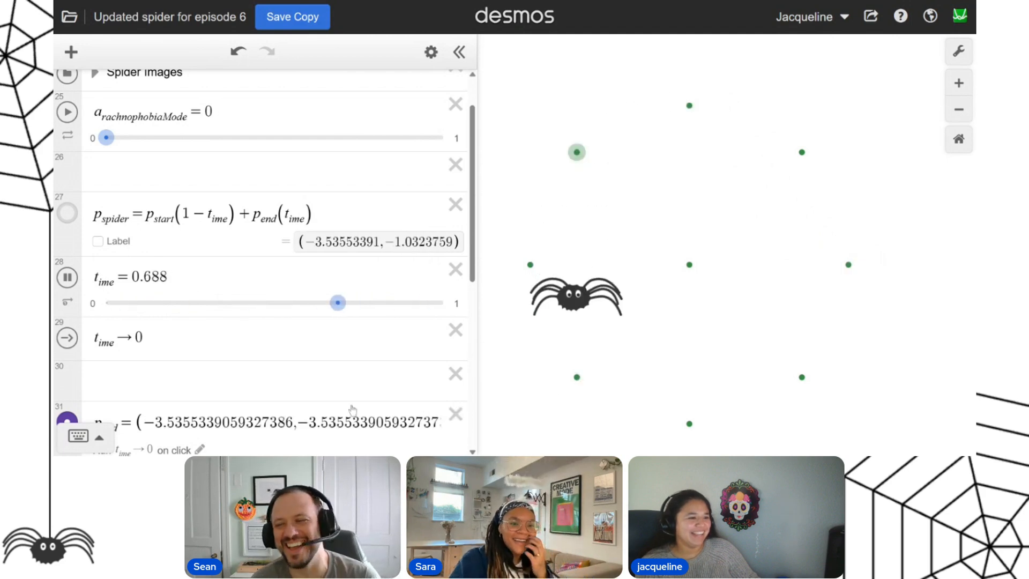
# Reduce the t_ime slider's animation speed to 1.5x.
pyautogui.click(67, 301)
pyautogui.click(113, 370)
pyautogui.click(113, 372)
# Set a_rachnophobiaMode to 1 and send the crab to the upper-right and lower-right targets.
pyautogui.scroll(-5, 340, 271)
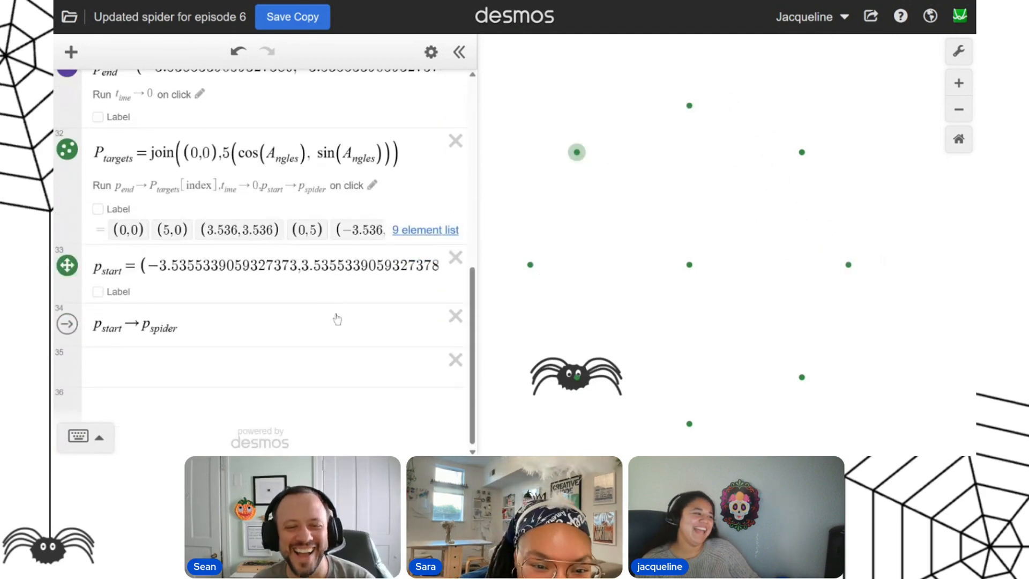
pyautogui.scroll(10, 340, 314)
pyautogui.click(441, 194)
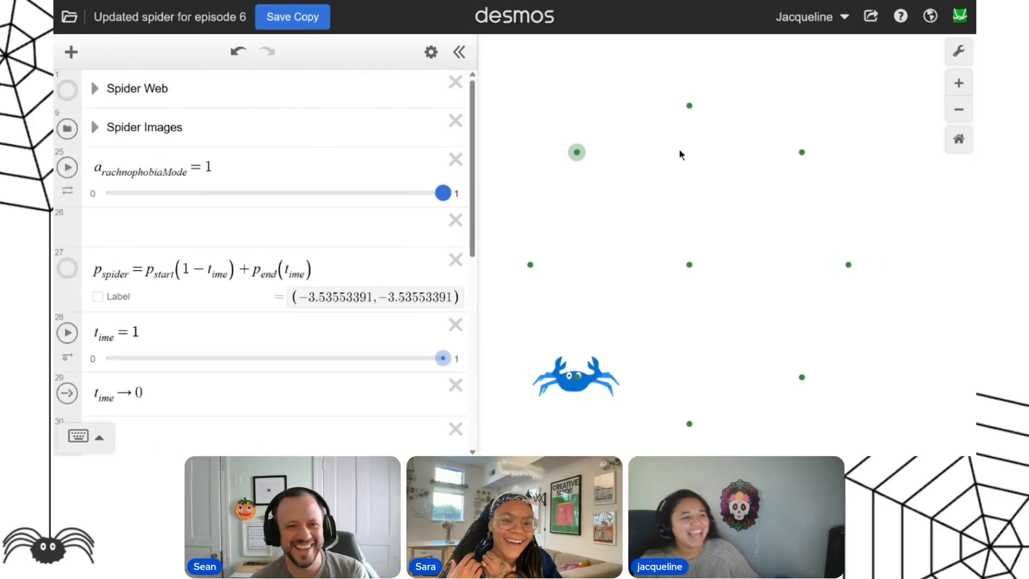
pyautogui.click(803, 154)
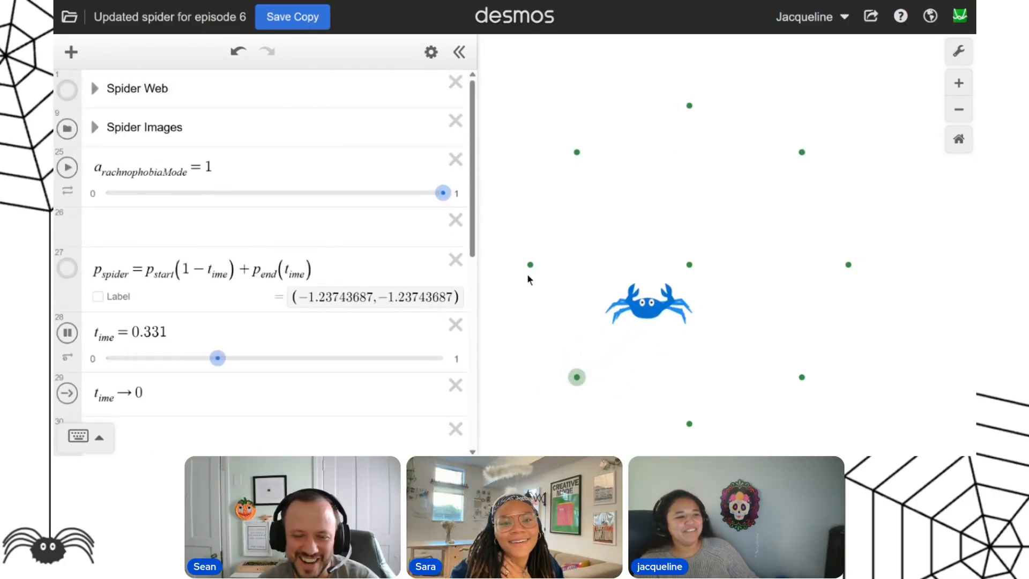
pyautogui.click(801, 378)
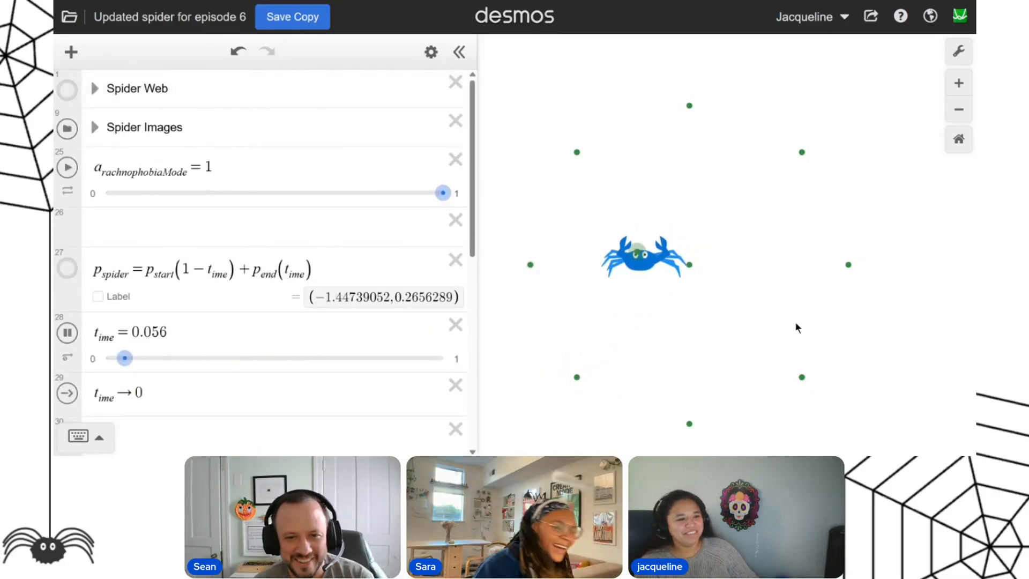
# Review the target and start-point expressions, and set a_rachnophobiaMode back to 0.
pyautogui.scroll(-5, 194, 319)
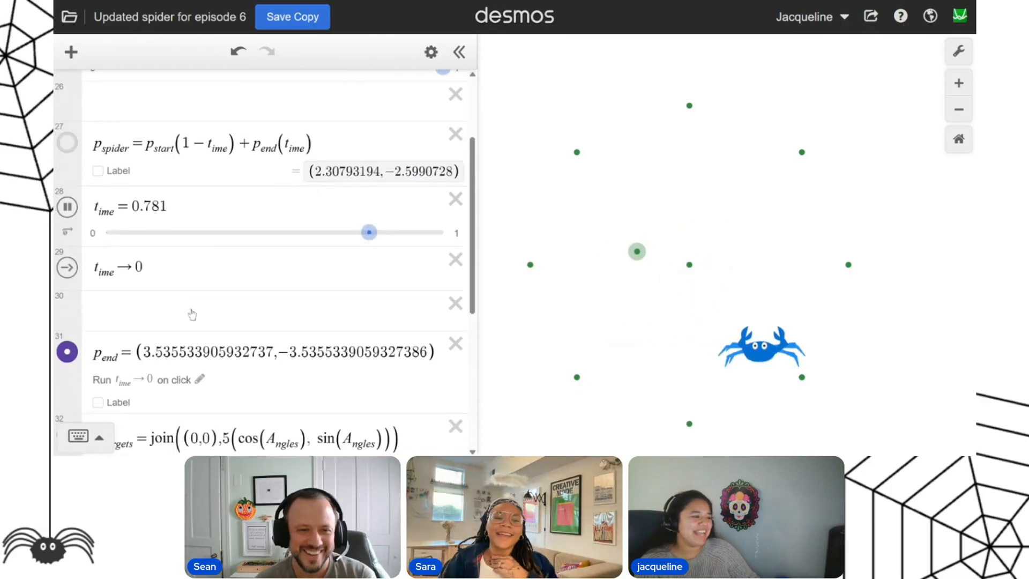
pyautogui.scroll(-3, 190, 335)
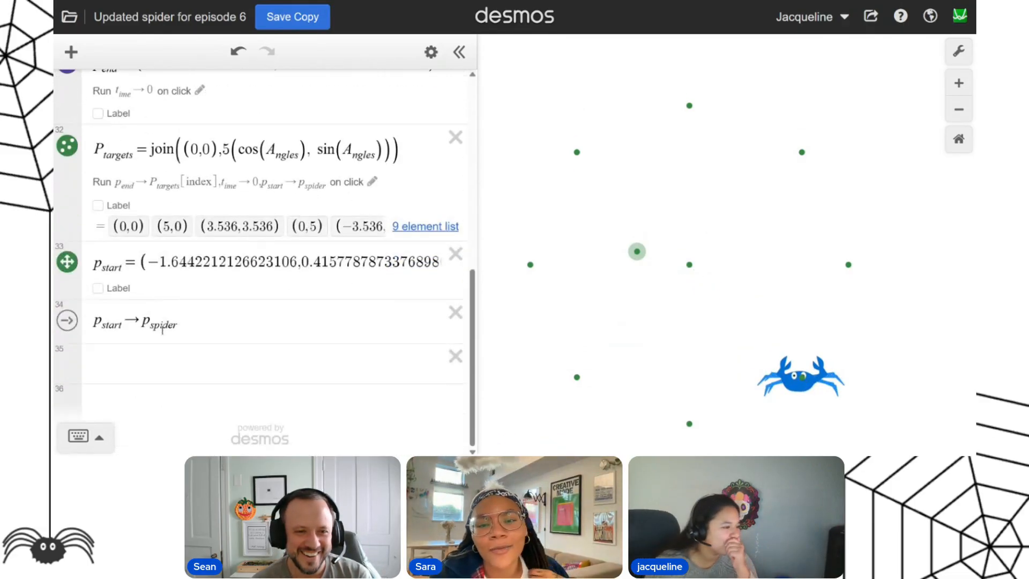
pyautogui.scroll(6, 99, 214)
pyautogui.scroll(2, 99, 213)
pyautogui.click(109, 194)
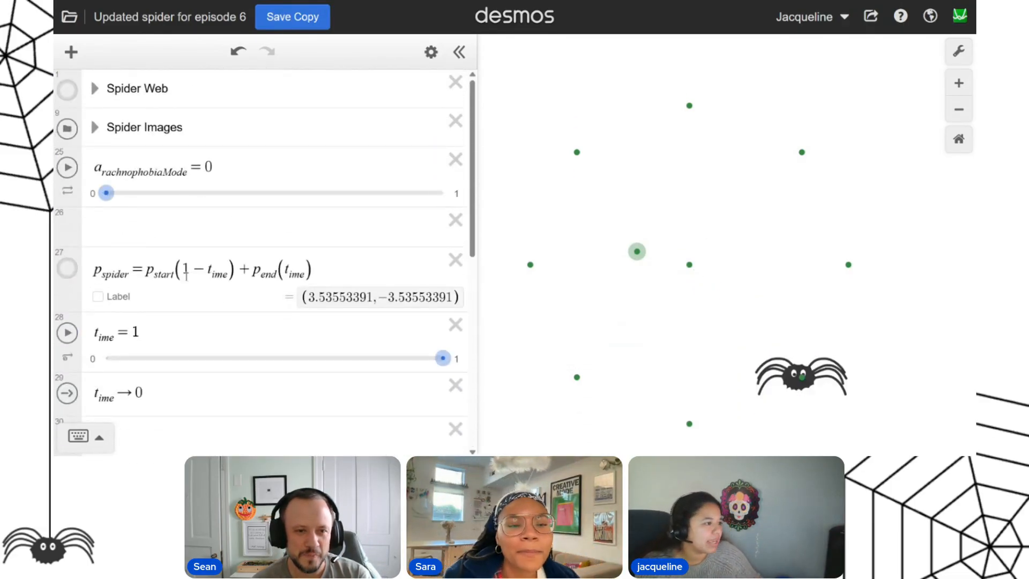
# Open the animation mode and speed settings of the t_ime slider.
pyautogui.scroll(-3, 187, 269)
pyautogui.scroll(-2, 114, 262)
pyautogui.scroll(3, 107, 252)
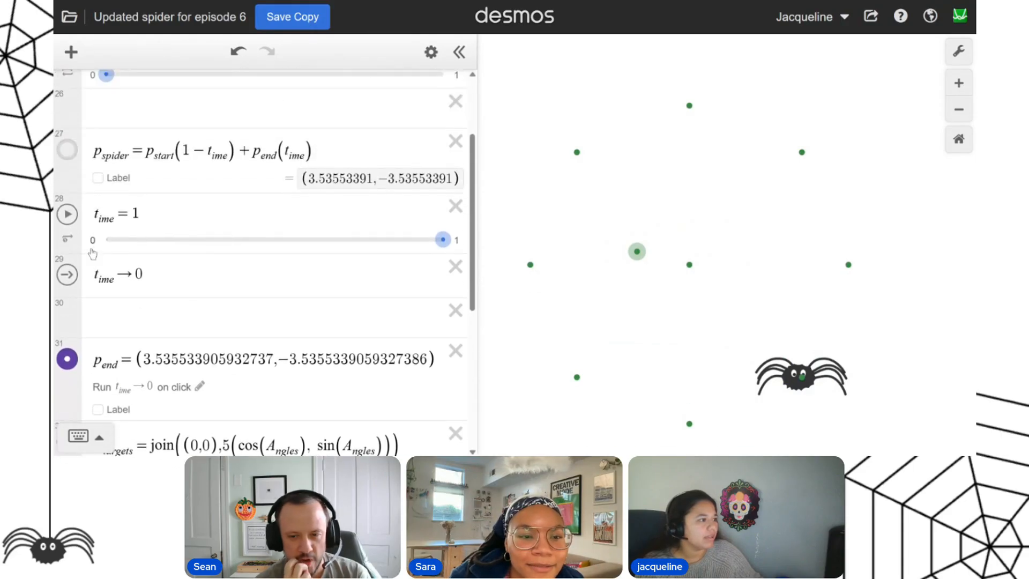
pyautogui.click(65, 239)
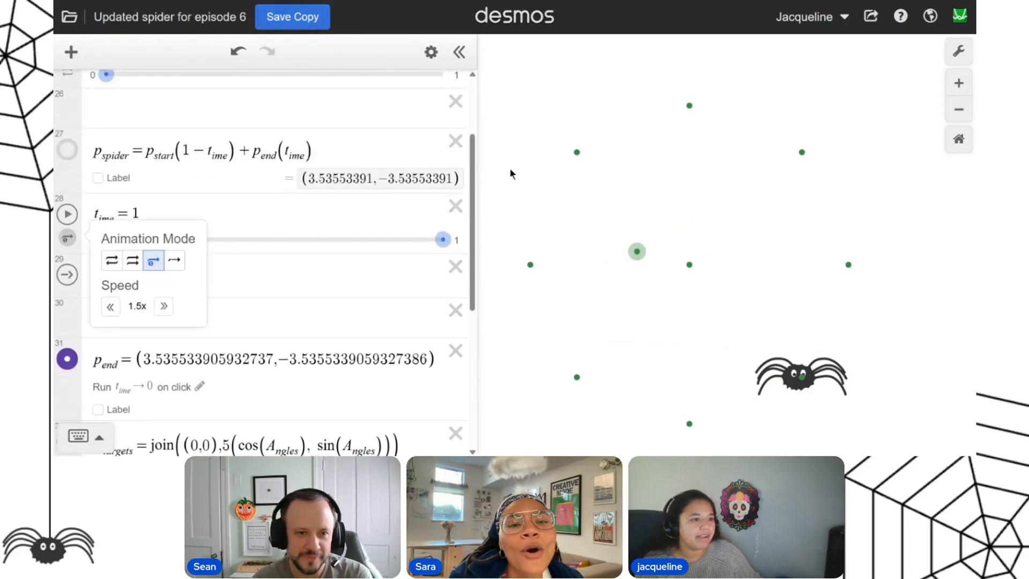
# Test the spider's movement by sending it to targets along the top, right and lower-right of the web.
pyautogui.click(689, 106)
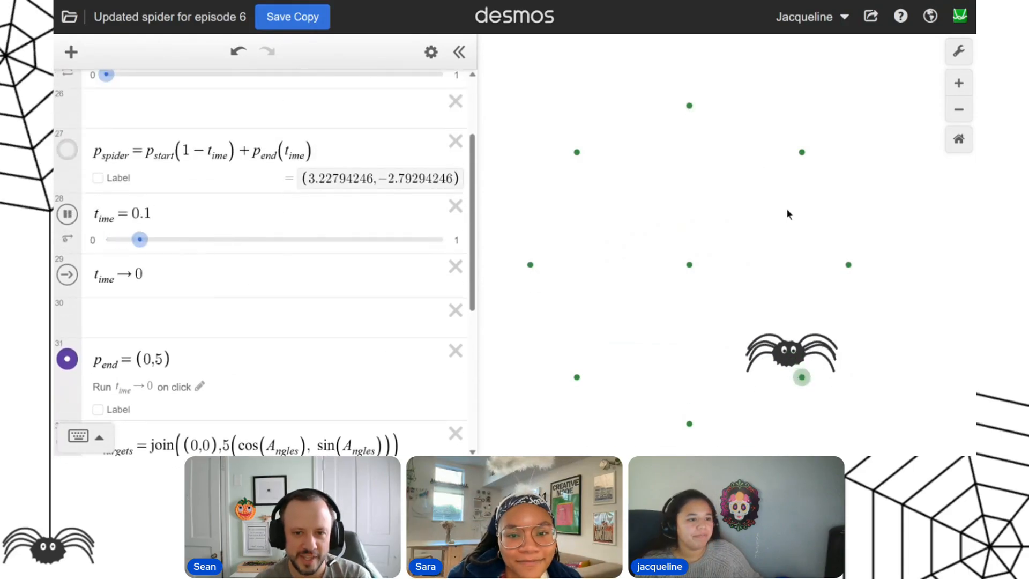
pyautogui.click(848, 265)
pyautogui.click(802, 377)
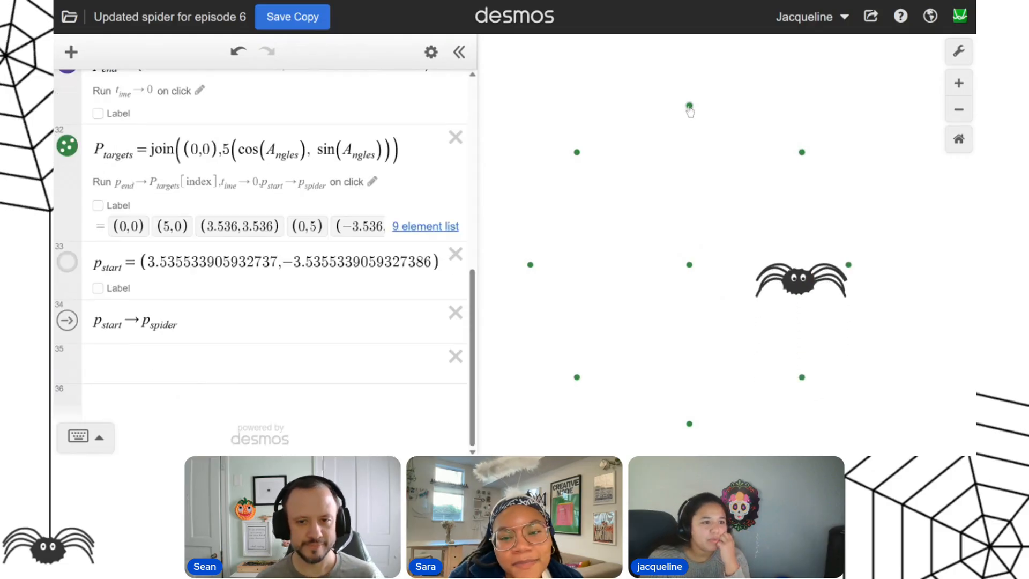
pyautogui.click(802, 377)
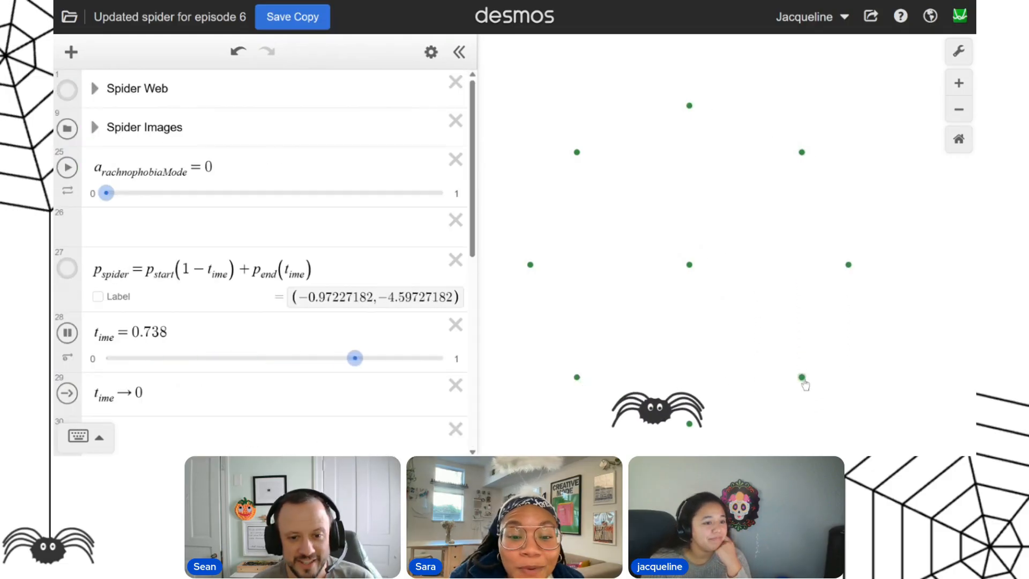
pyautogui.click(802, 378)
pyautogui.click(803, 153)
pyautogui.click(689, 108)
pyautogui.click(576, 153)
pyautogui.click(848, 266)
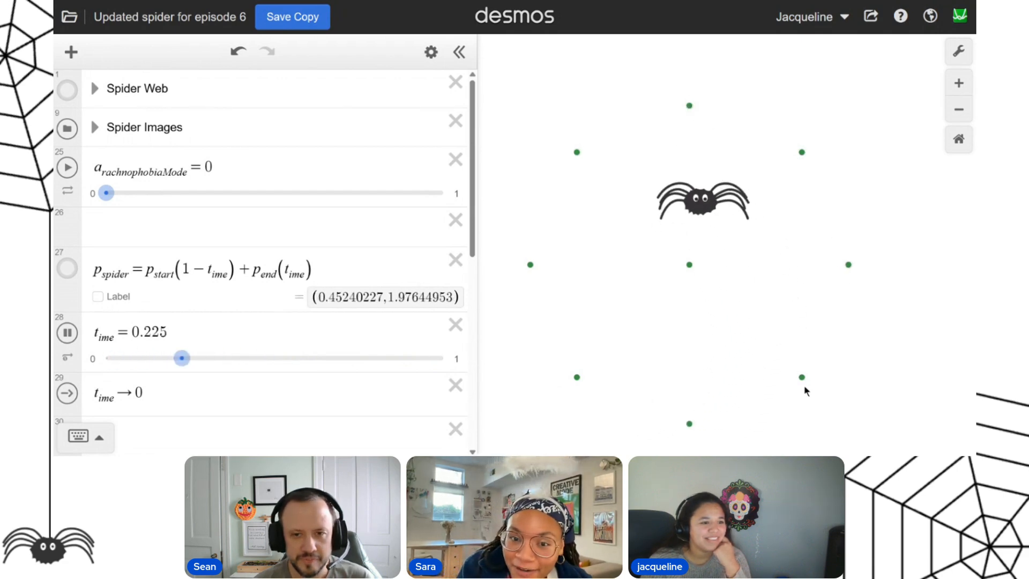
# Send the spider from the far-left target clockwise through the upper-left, top, upper-right, far-right and lower-right targets.
pyautogui.click(531, 265)
pyautogui.click(532, 266)
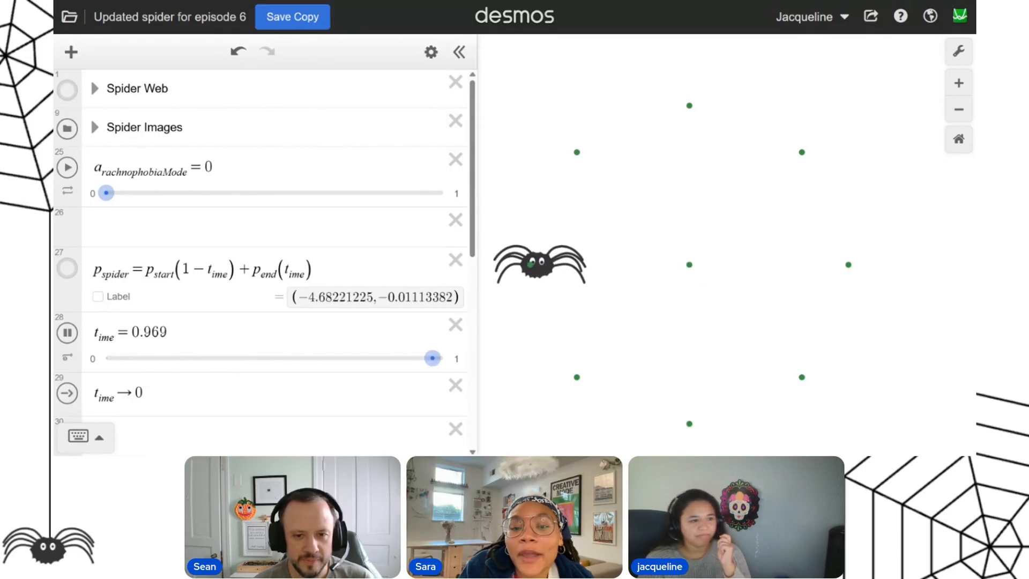
pyautogui.click(577, 152)
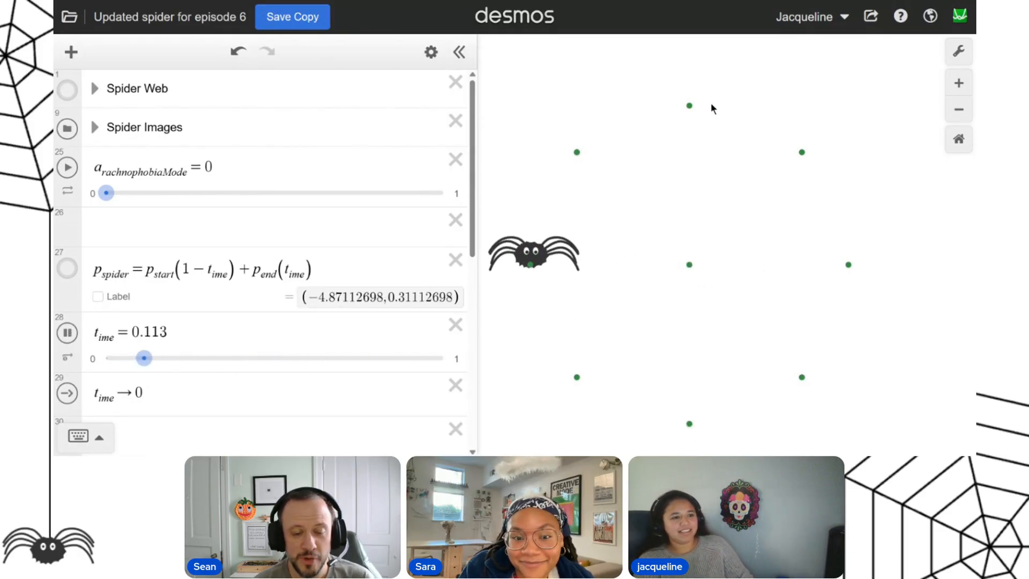
pyautogui.click(689, 105)
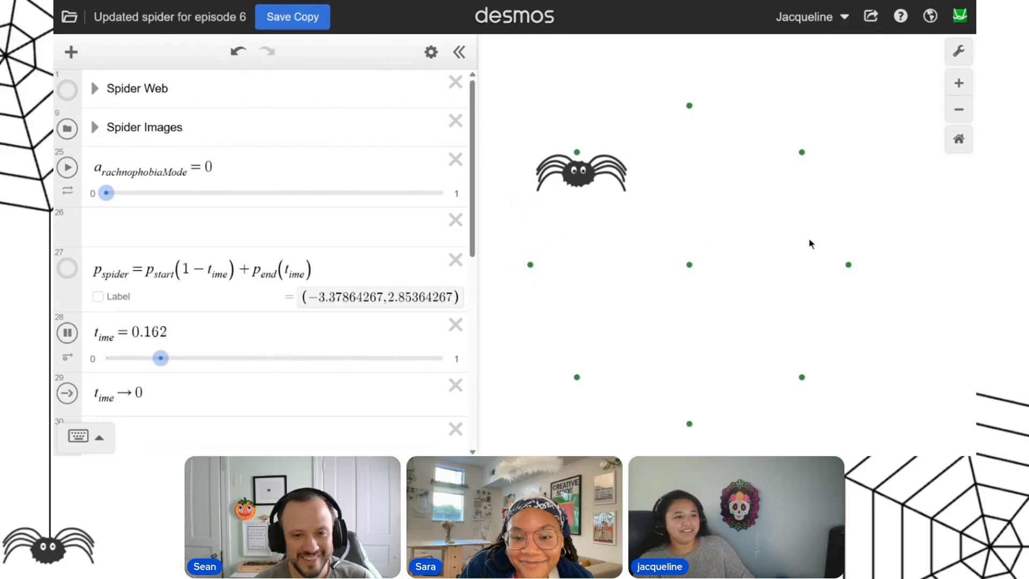
pyautogui.click(802, 152)
pyautogui.click(848, 264)
pyautogui.click(802, 377)
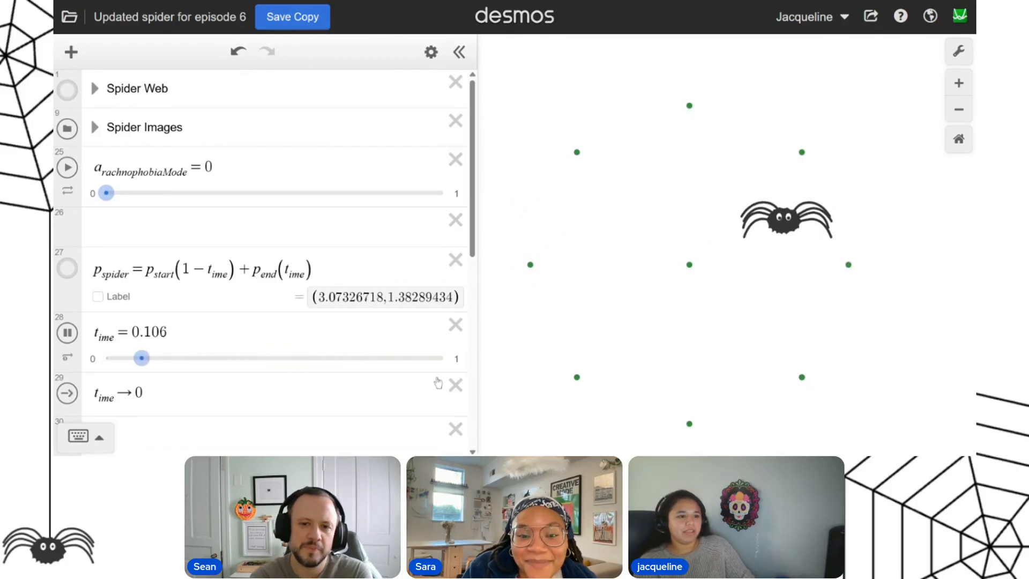
# Send the spider to the center target of the web.
pyautogui.scroll(-10, 317, 362)
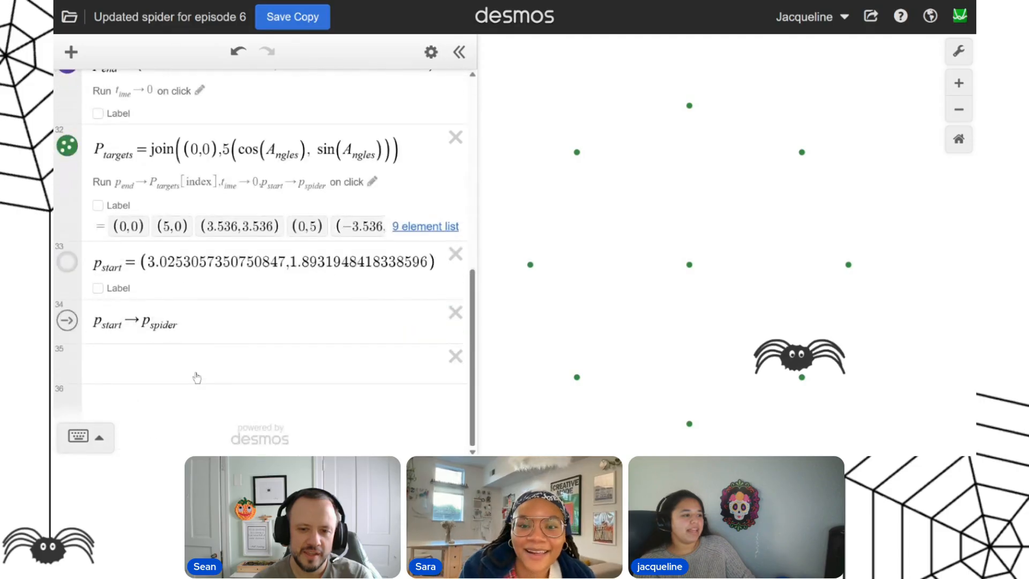
pyautogui.click(242, 323)
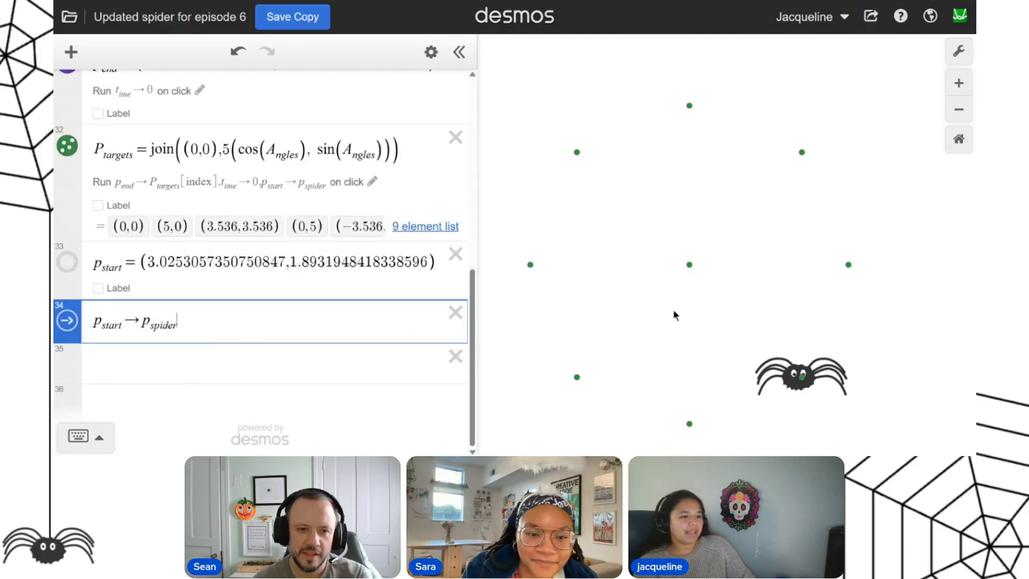
pyautogui.click(689, 265)
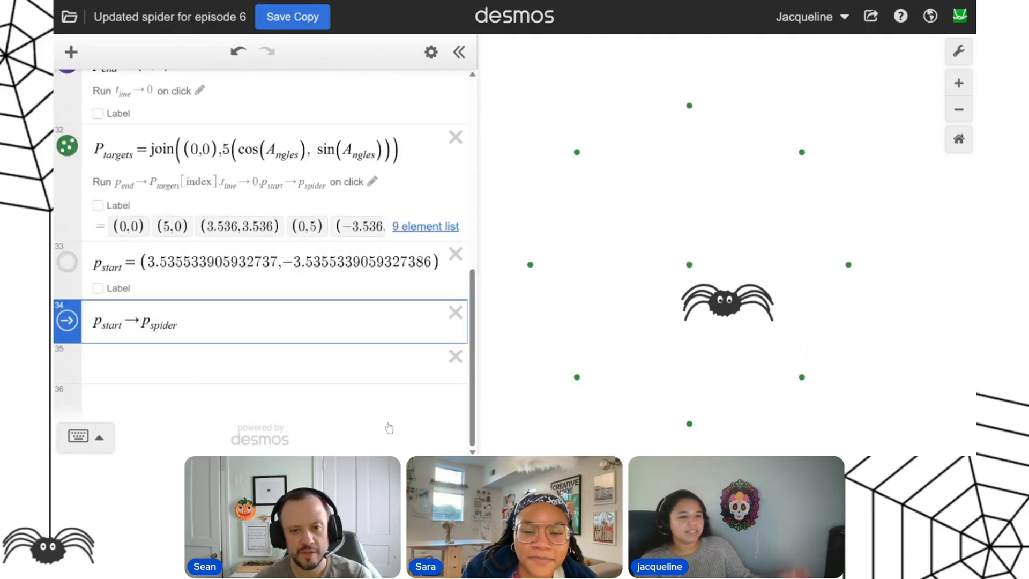
# Add several blank expression lines below the p_start → p_spider action.
pyautogui.click(220, 367)
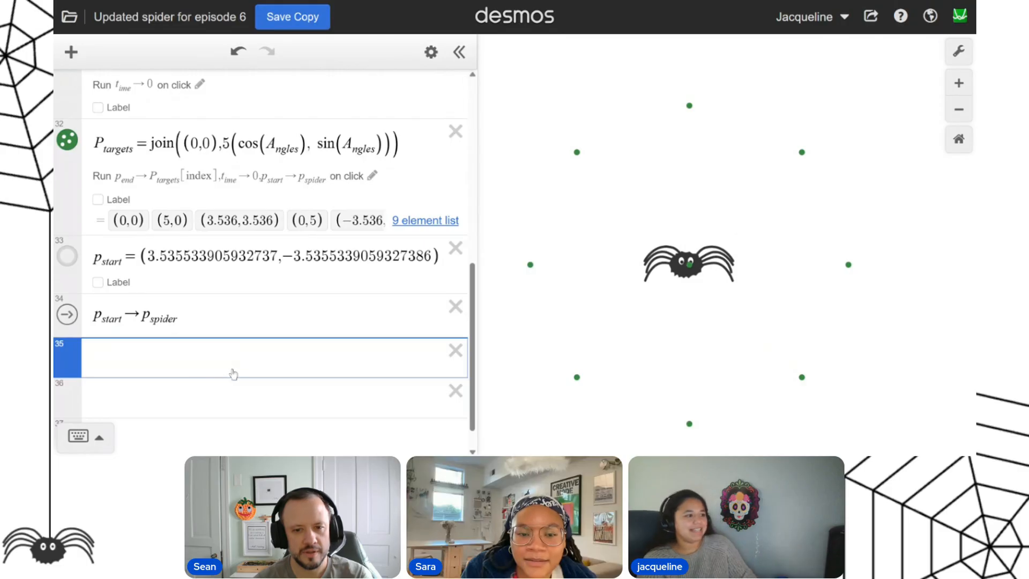
pyautogui.press('Return')
pyautogui.press('Return')
pyautogui.press('Return')
pyautogui.press('Return')
pyautogui.press('Return')
# Enter the point list (0,0),(3,3) on line 36.
pyautogui.click(166, 249)
pyautogui.write('(')
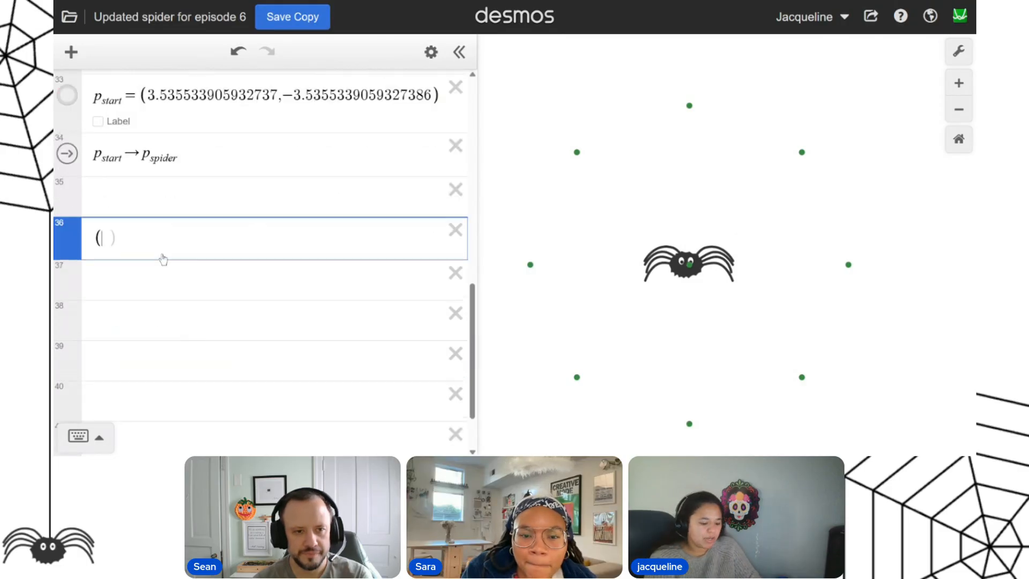
pyautogui.write('0,0')
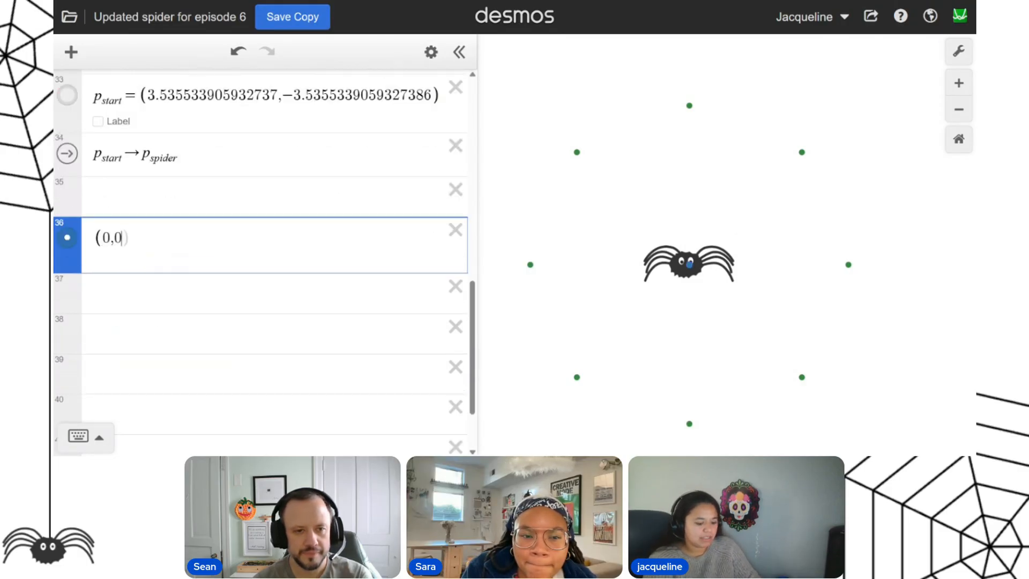
pyautogui.write('),(3,3')
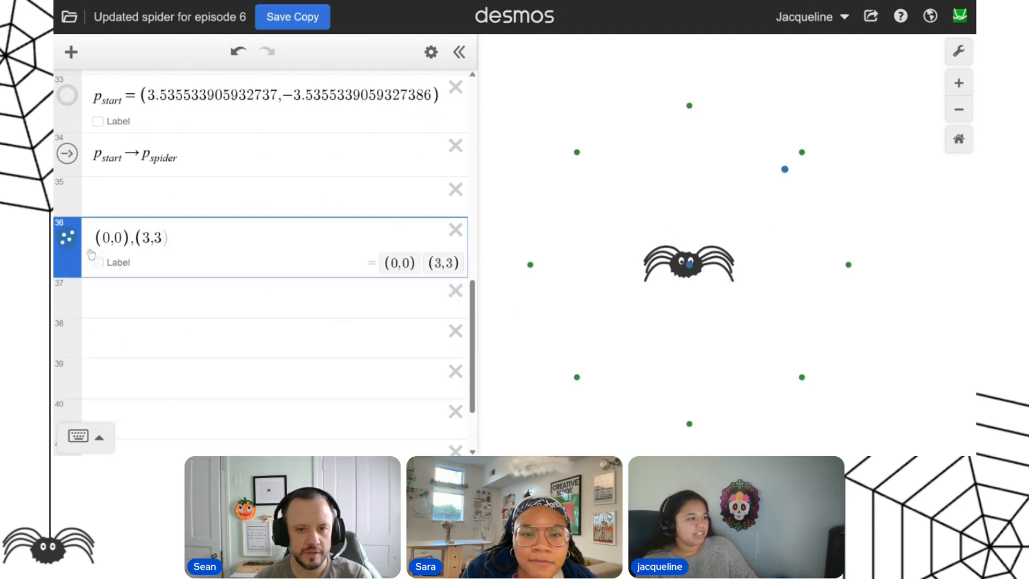
# Style the (0,0),(3,3) points as red crosses with a size of 20.
pyautogui.click(67, 238)
pyautogui.click(103, 335)
pyautogui.click(210, 258)
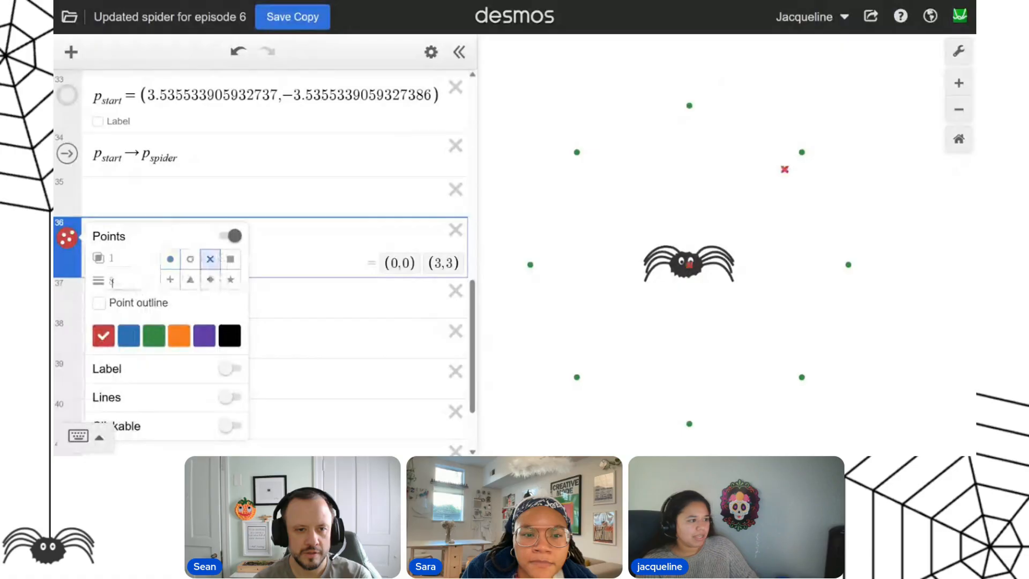
pyautogui.doubleClick(112, 280)
pyautogui.write('20')
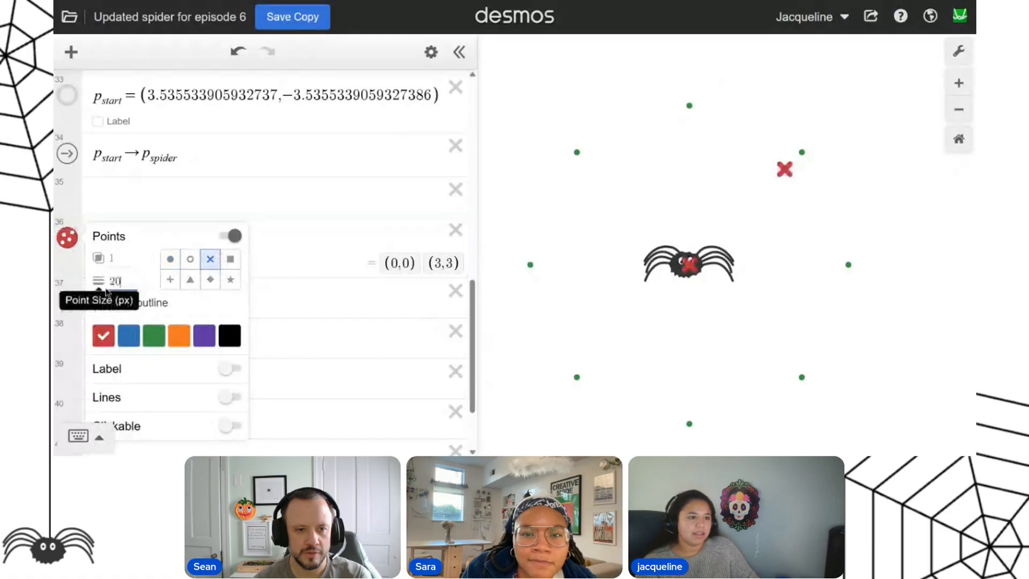
pyautogui.click(305, 186)
# Connect the (0,0),(3,3) points with a solid line and hide their point markers.
pyautogui.click(65, 239)
pyautogui.click(229, 396)
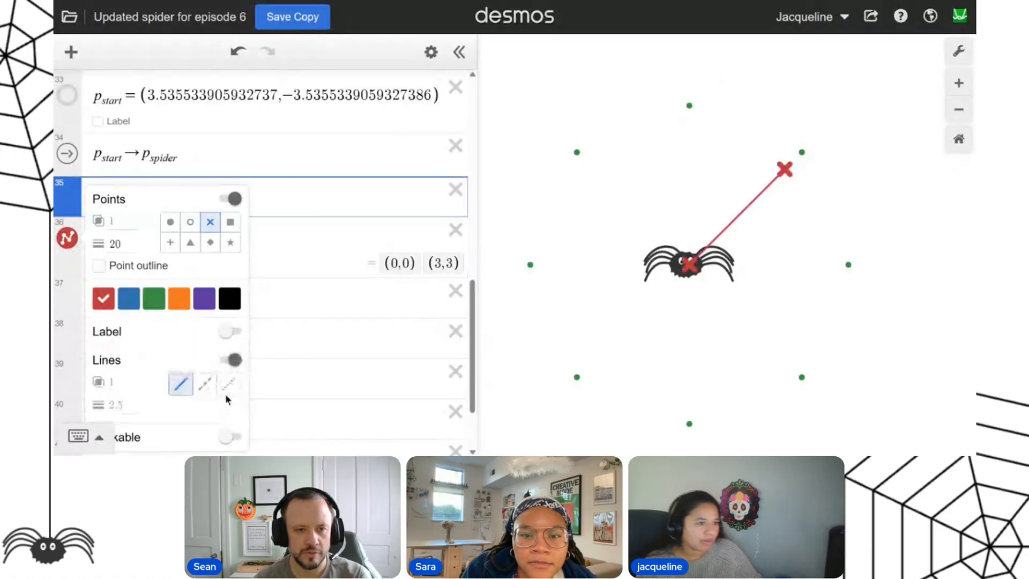
pyautogui.click(228, 199)
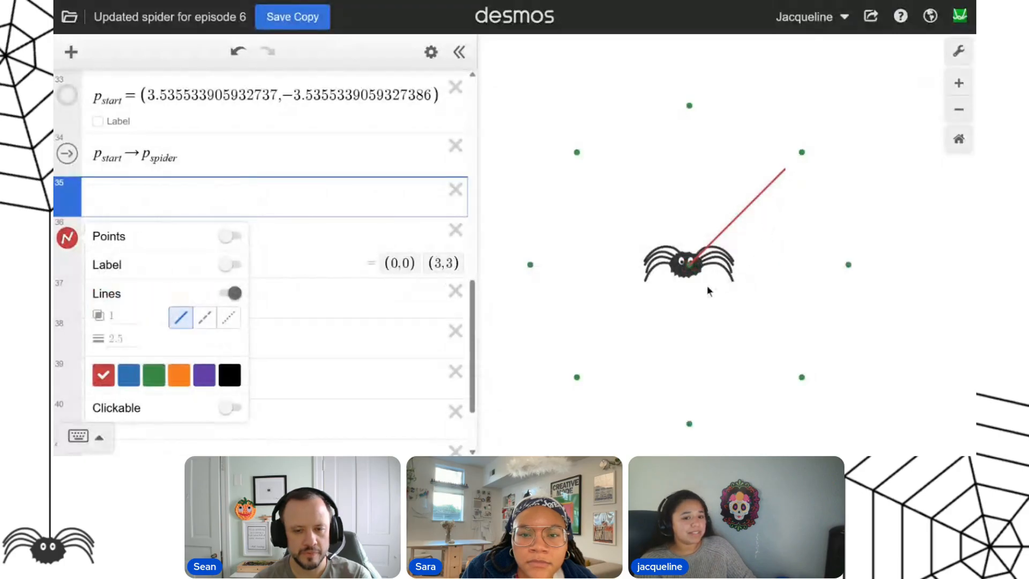
pyautogui.click(305, 247)
# Extend the connected point list with (2,5), then delete the whole demonstration expression.
pyautogui.click(456, 229)
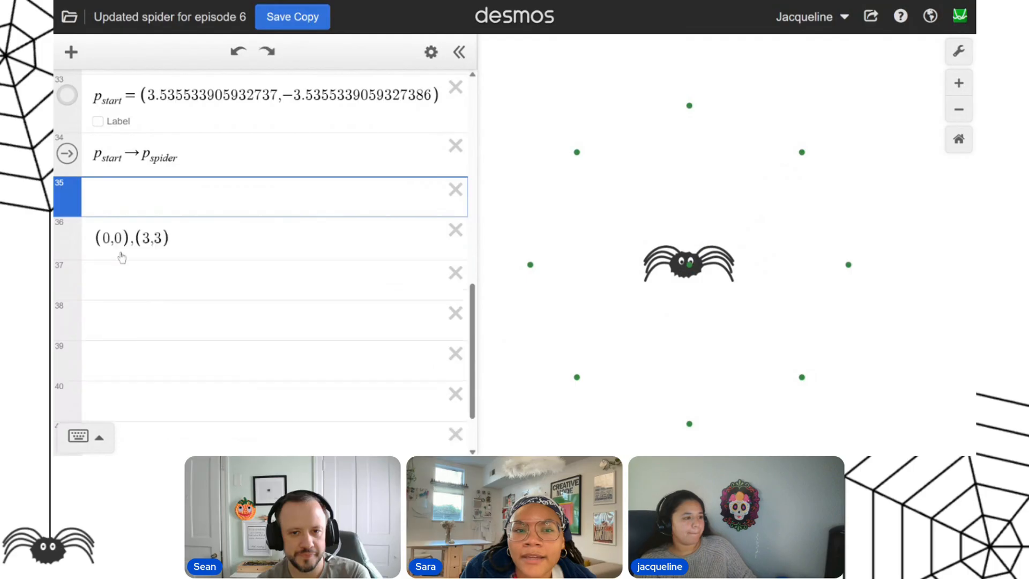
pyautogui.hotkey('ctrl', 'z')
pyautogui.click(250, 251)
pyautogui.write(',(2')
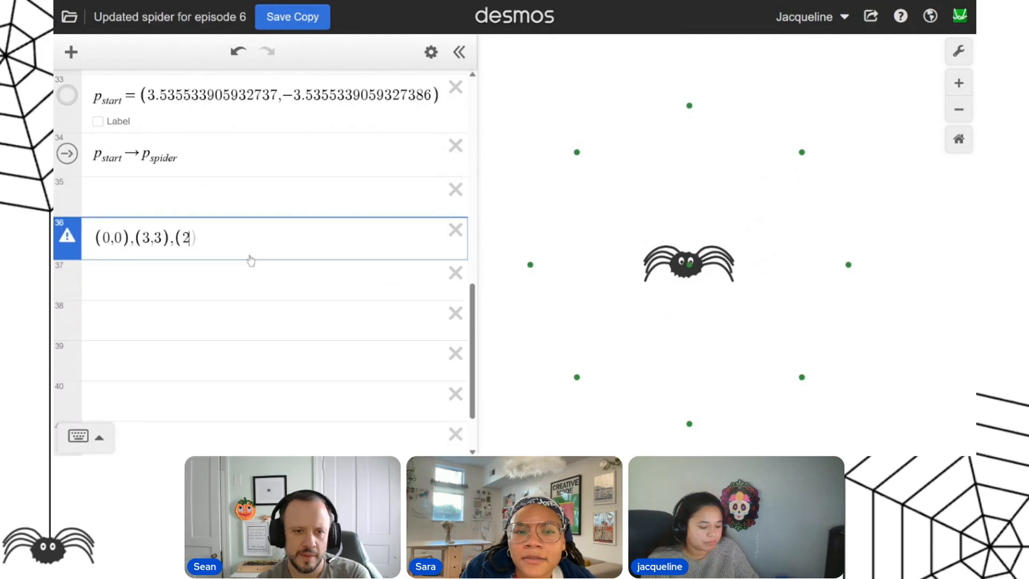
pyautogui.write(',5')
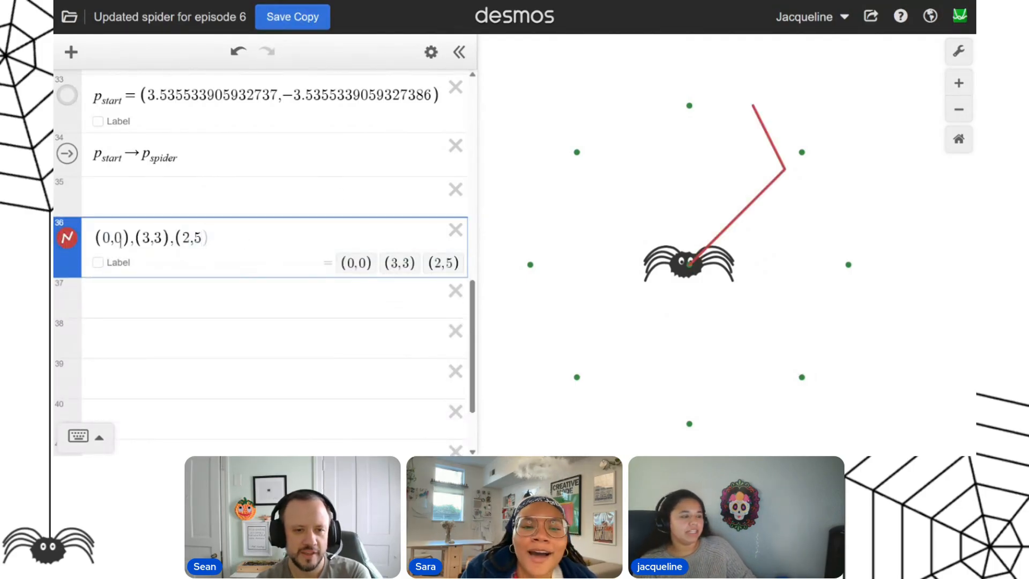
pyautogui.click(454, 232)
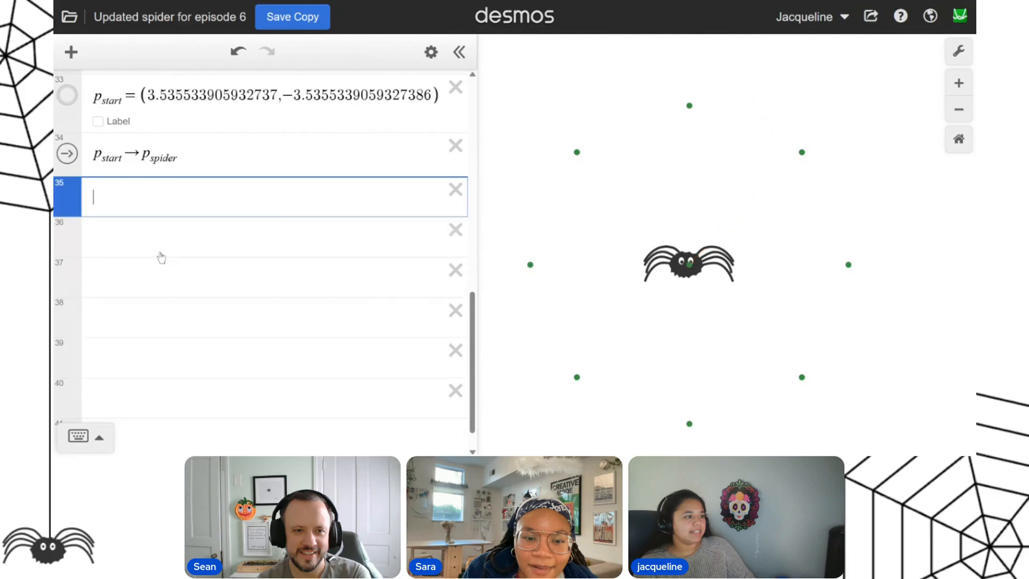
# Define P_web as an empty list on line 36.
pyautogui.click(197, 229)
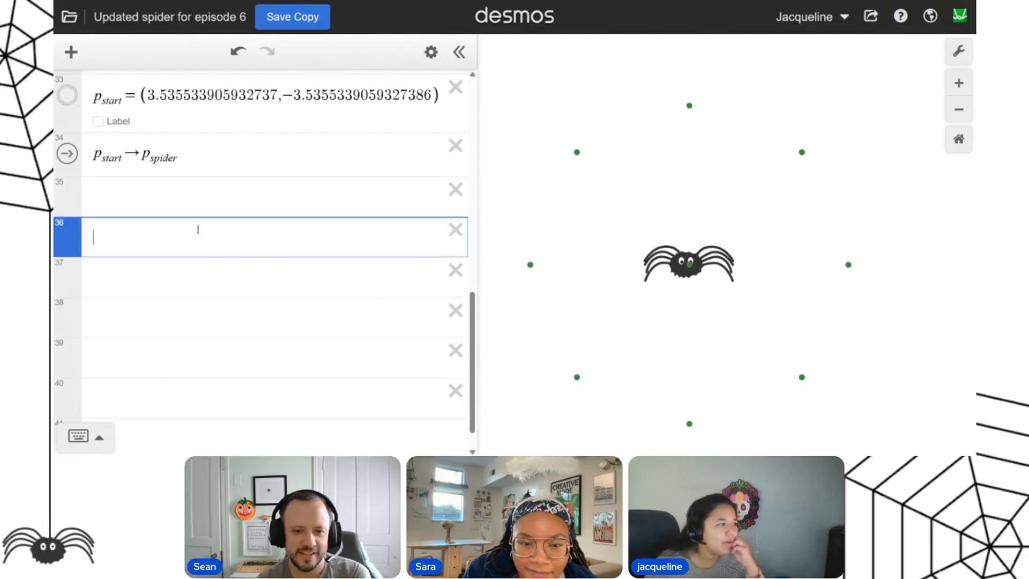
pyautogui.scroll(1, 274, 247)
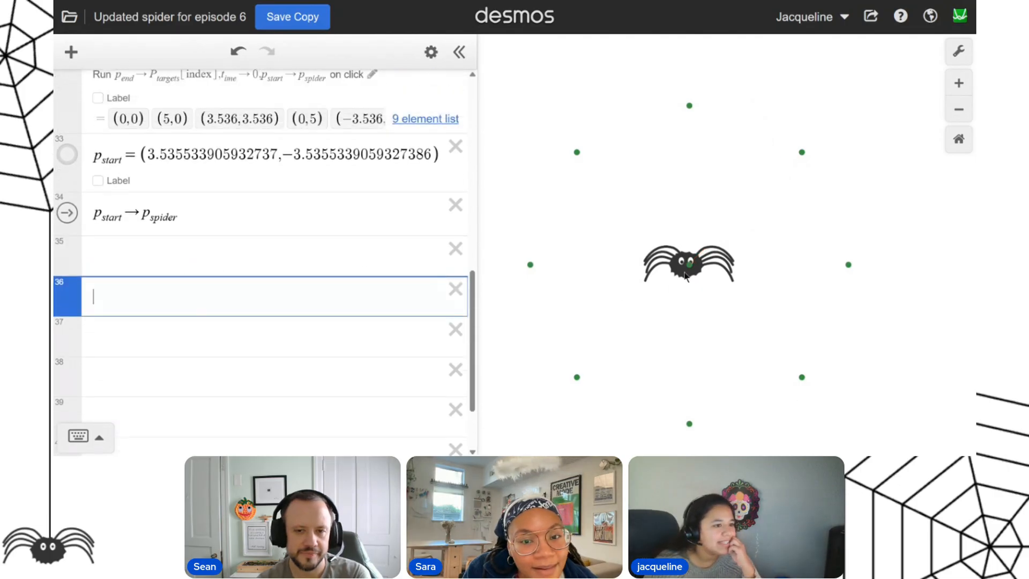
pyautogui.write('p')
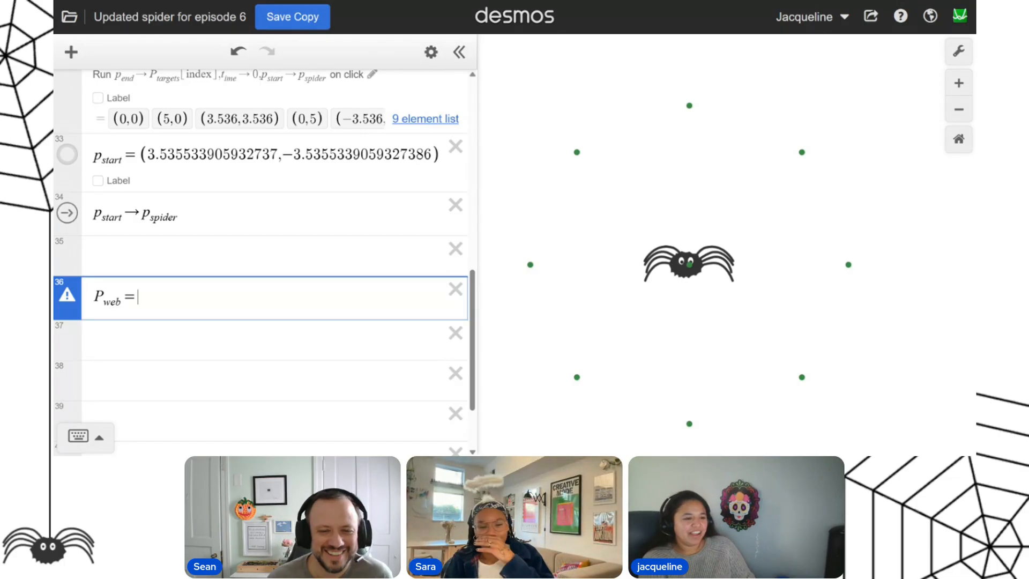
pyautogui.write('[')
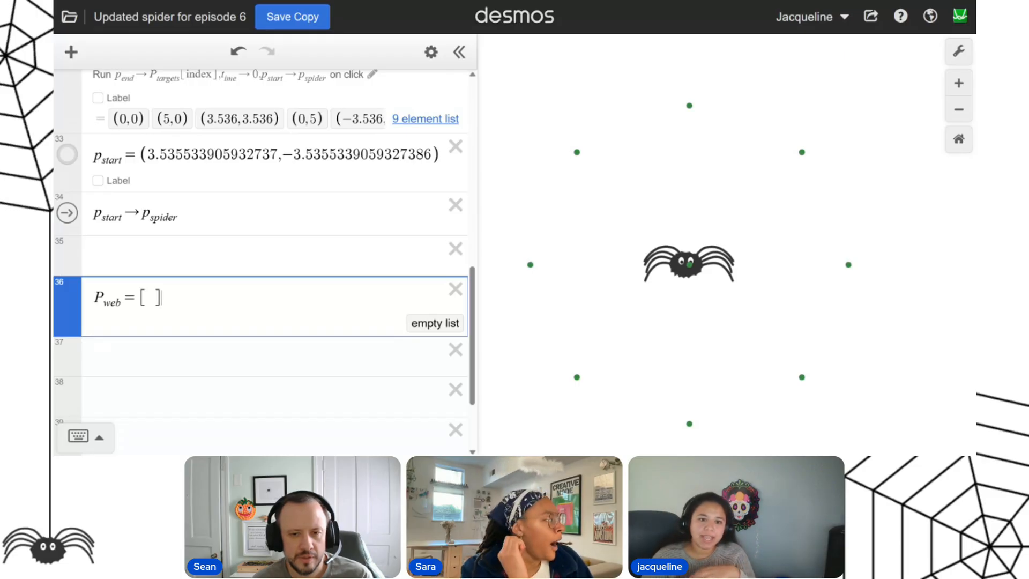
# Begin an update action for P_web on line 37 by entering P_web →.
pyautogui.press('Return')
pyautogui.write('P_web')
pyautogui.press('Return')
pyautogui.press('Up')
pyautogui.write('-')
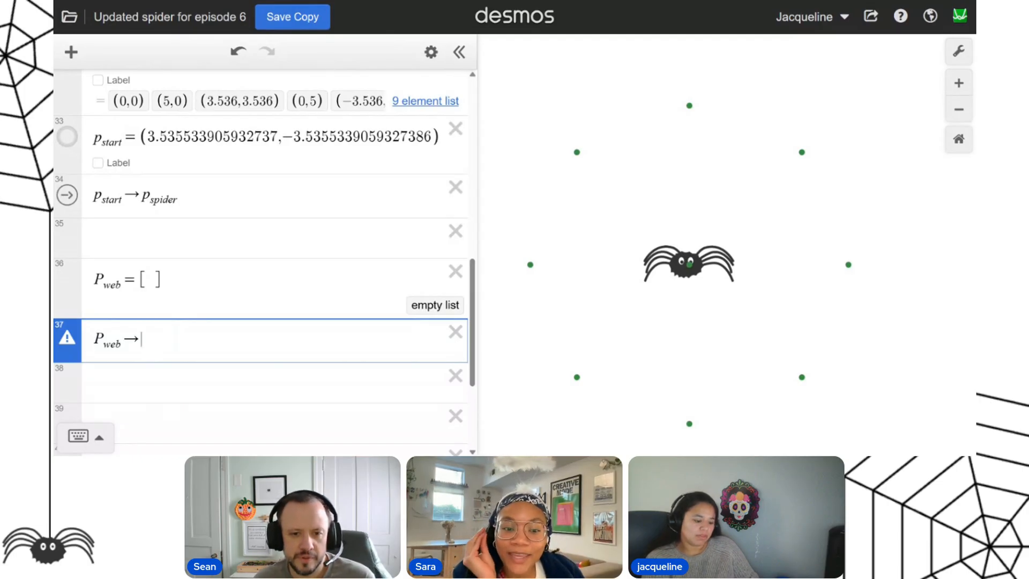
# Examine how join is used in the P_targets definition.
pyautogui.write('j')
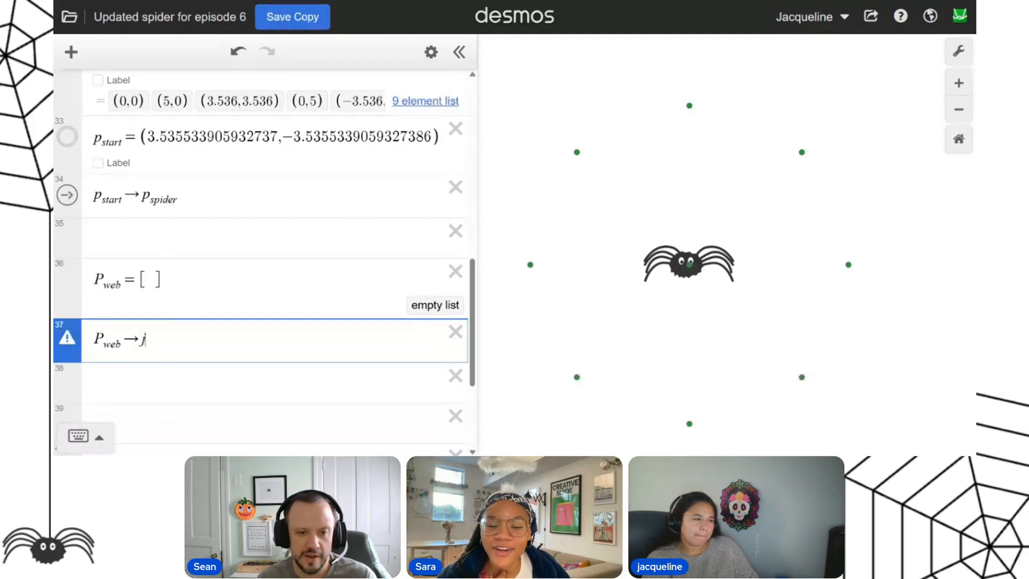
pyautogui.write('oin')
pyautogui.press('BackSpace')
pyautogui.press('BackSpace')
pyautogui.press('BackSpace')
pyautogui.press('BackSpace')
pyautogui.scroll(5, 233, 183)
pyautogui.moveTo(151, 321); pyautogui.dragTo(292, 325)
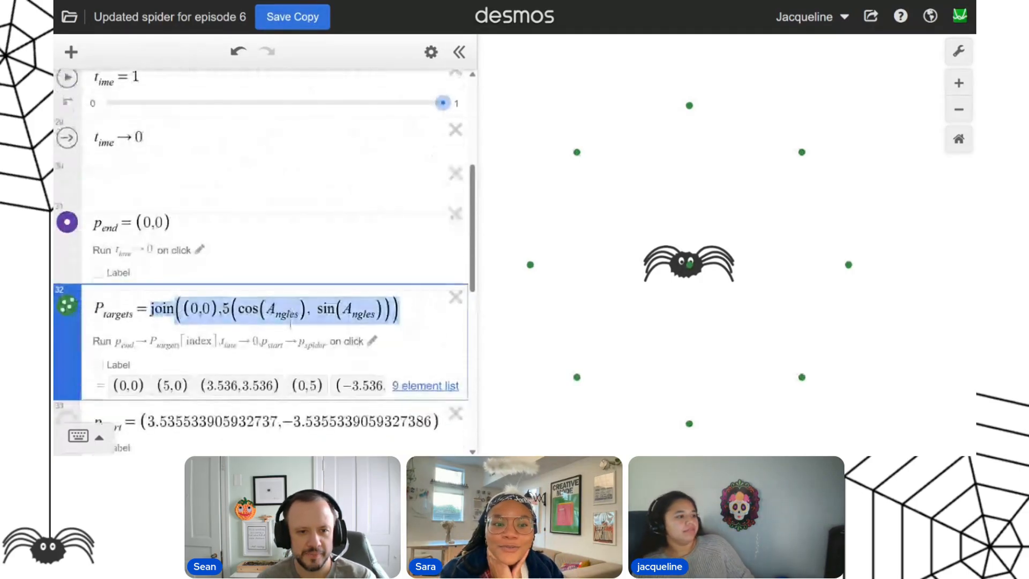
# Complete the line 37 action as P_web → join(P_web, p_spider).
pyautogui.scroll(-6, 291, 325)
pyautogui.click(150, 284)
pyautogui.write('joi')
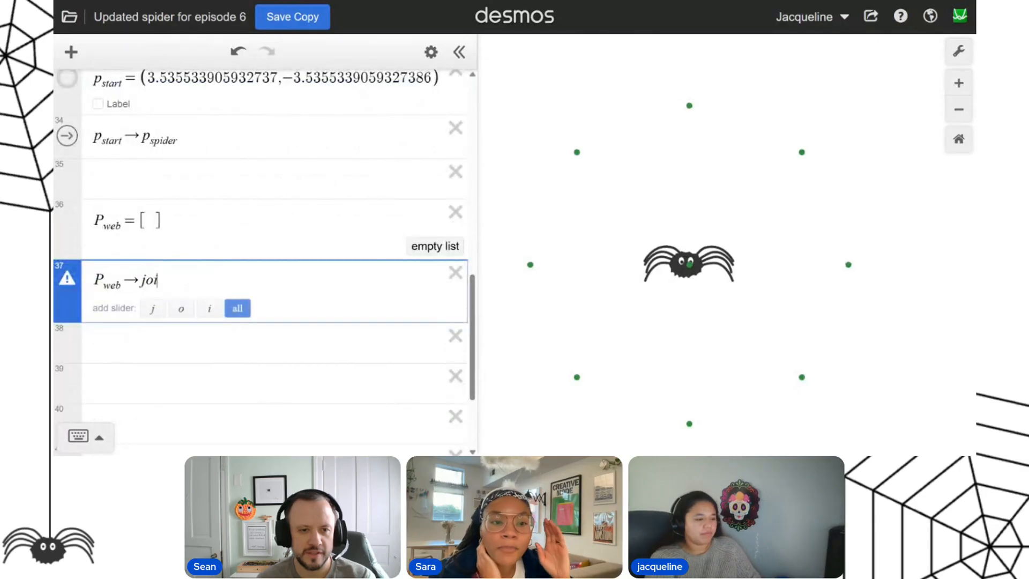
pyautogui.write('n(P_w')
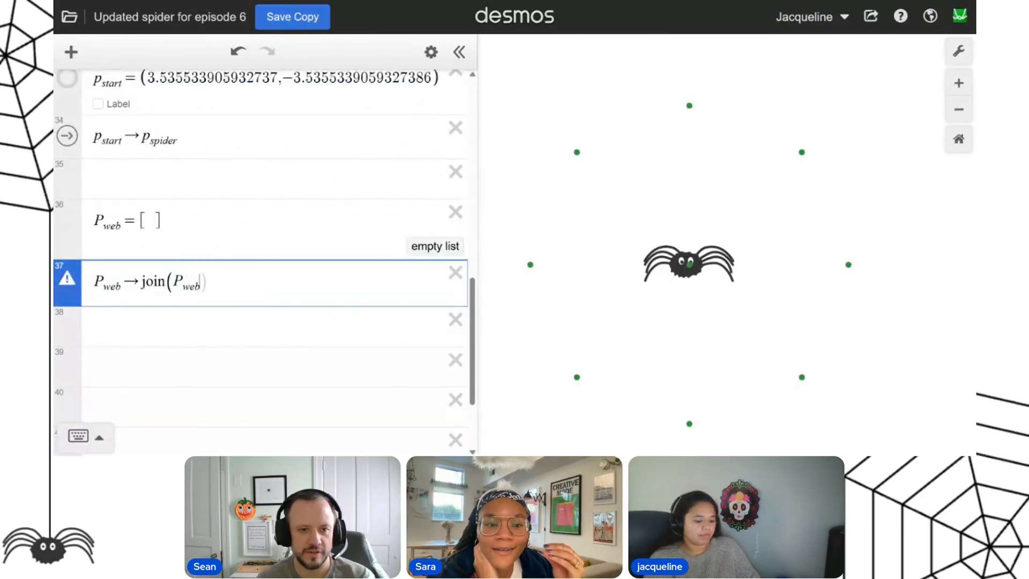
pyautogui.write('eb,p_spid')
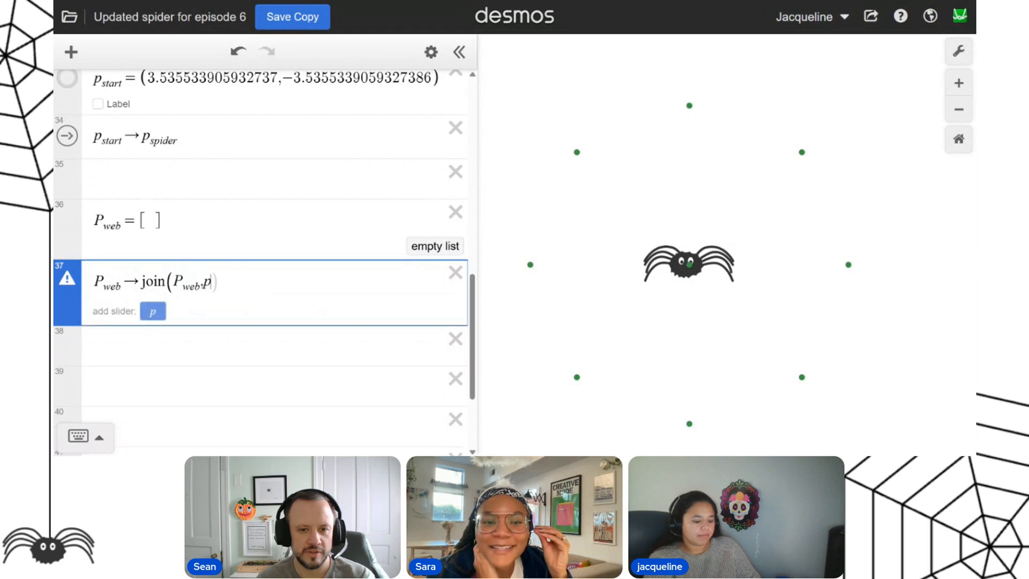
pyautogui.write('er')
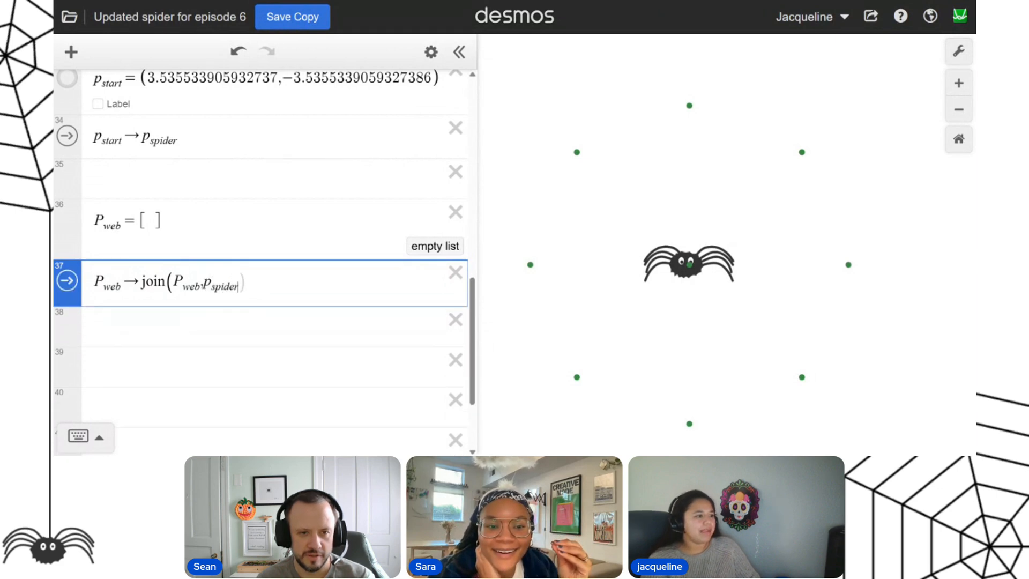
# Examine the empty P_web list and the p_spider argument in its join action.
pyautogui.moveTo(163, 216); pyautogui.dragTo(122, 229)
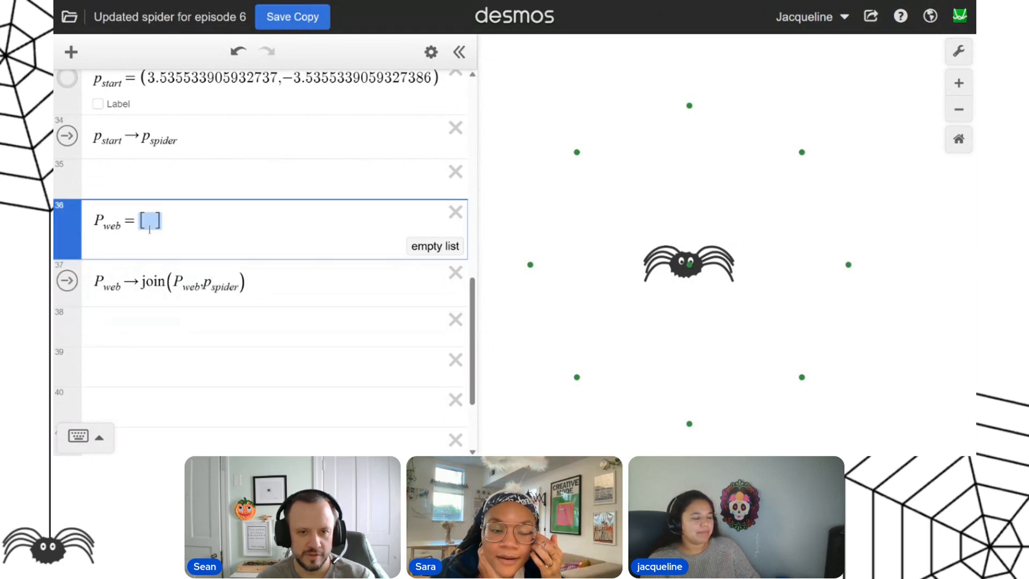
pyautogui.click(165, 231)
pyautogui.moveTo(205, 284); pyautogui.dragTo(239, 289)
pyautogui.click(267, 291)
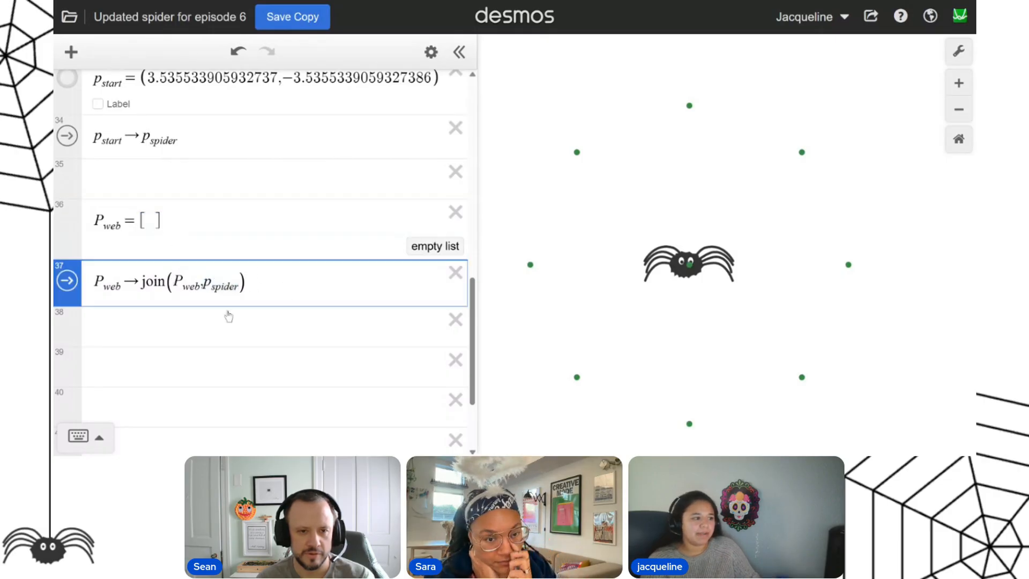
# Append P_web → join(P_web, p_spider) to the on-click action of the P_targets points.
pyautogui.hotkey('ctrl', 'a')
pyautogui.scroll(4, 349, 257)
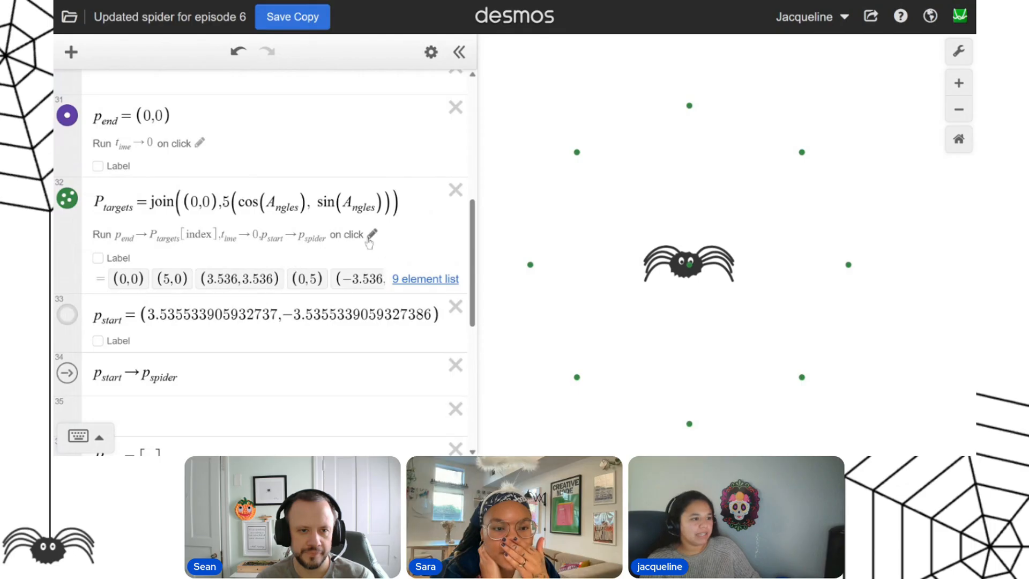
pyautogui.click(372, 235)
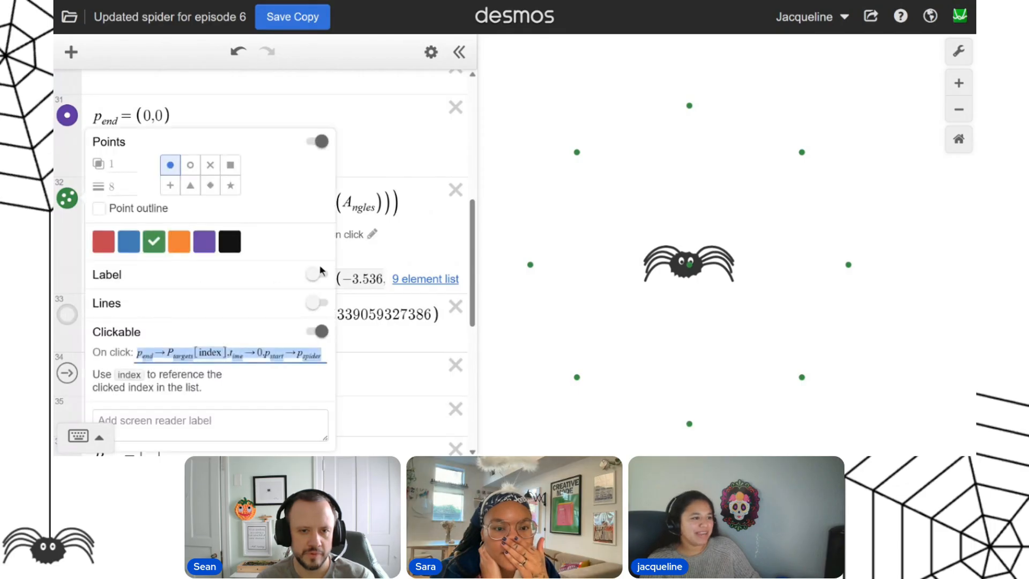
pyautogui.click(219, 340)
pyautogui.write(',')
pyautogui.write('P_web→join(P_web,P_spider)')
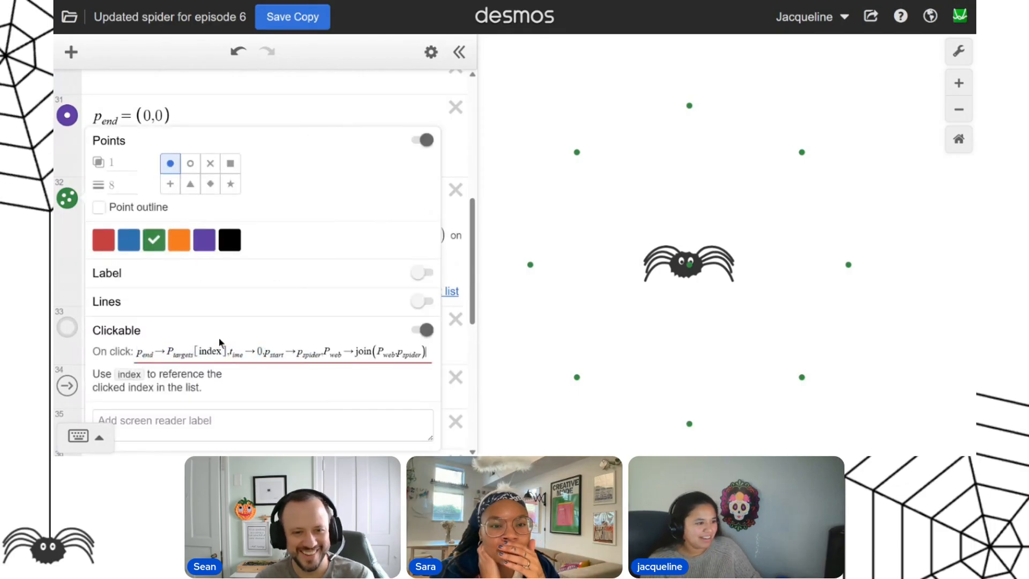
pyautogui.click(335, 123)
# Send the spider to the top target to record web points, and display P_web as connected lines without points.
pyautogui.scroll(-5, 300, 257)
pyautogui.click(251, 321)
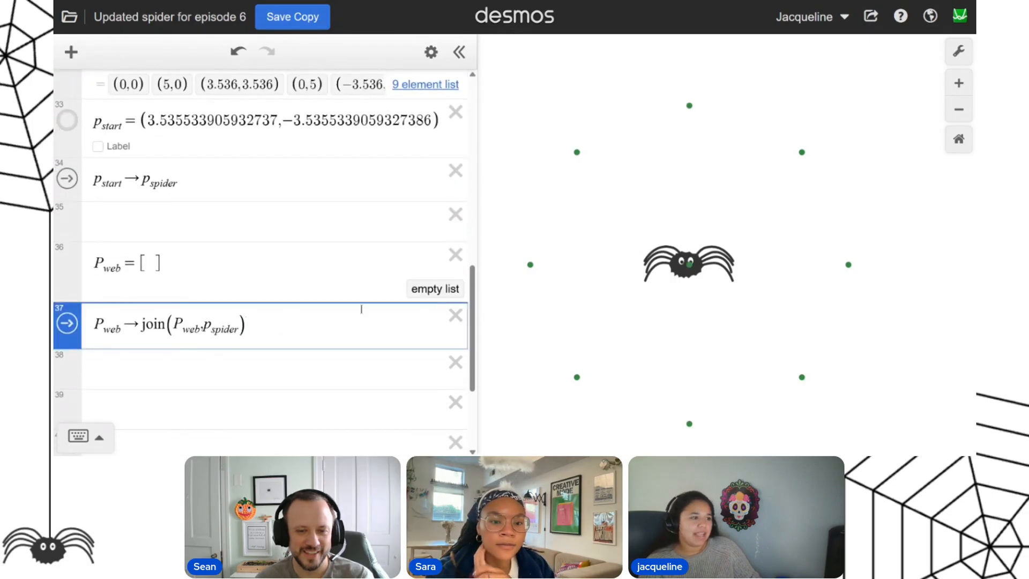
pyautogui.click(689, 107)
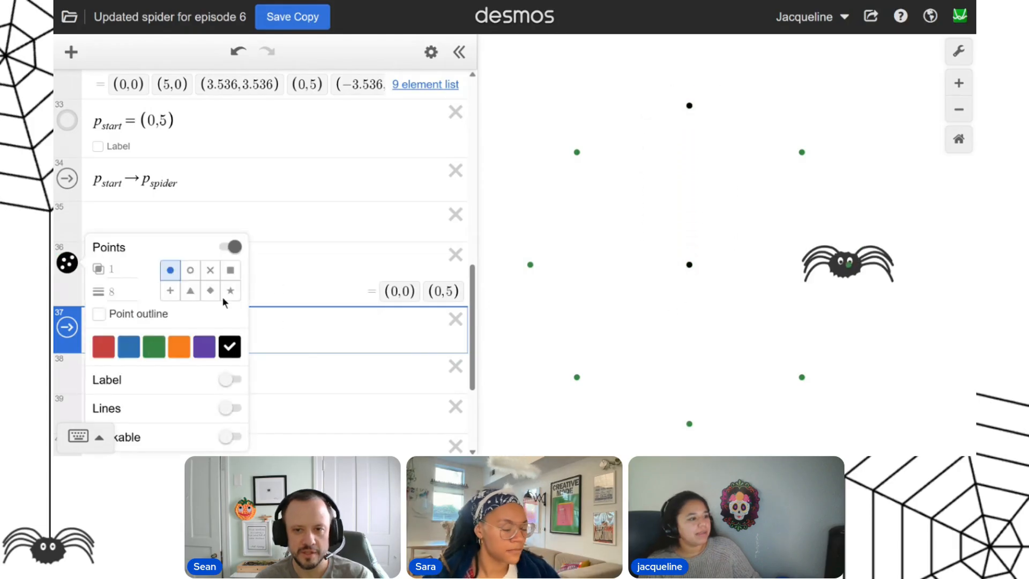
pyautogui.click(234, 407)
pyautogui.click(219, 203)
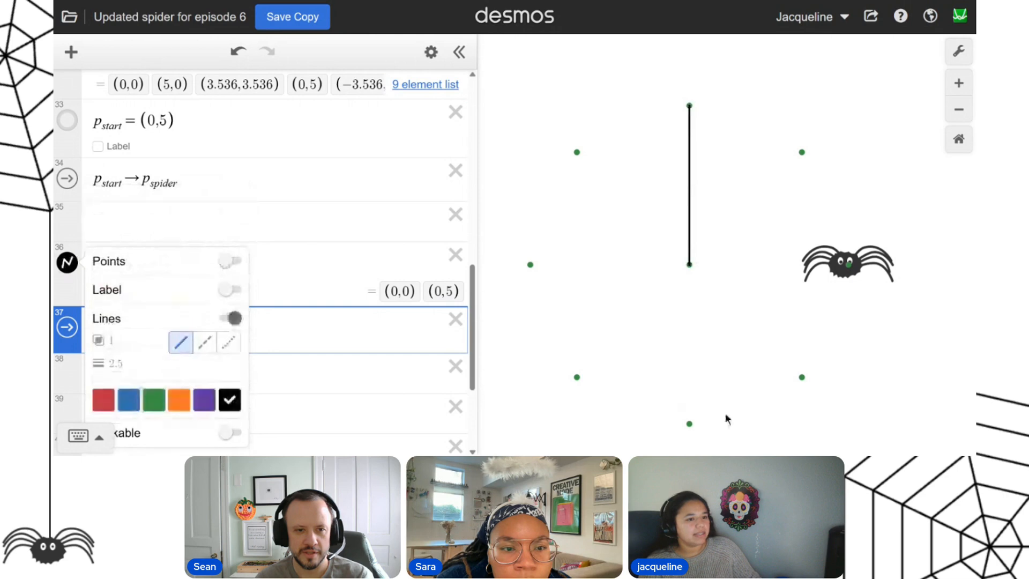
# Send the spider around the lower-right, lower-left, left, upper-left and upper-right targets to extend the web.
pyautogui.click(801, 378)
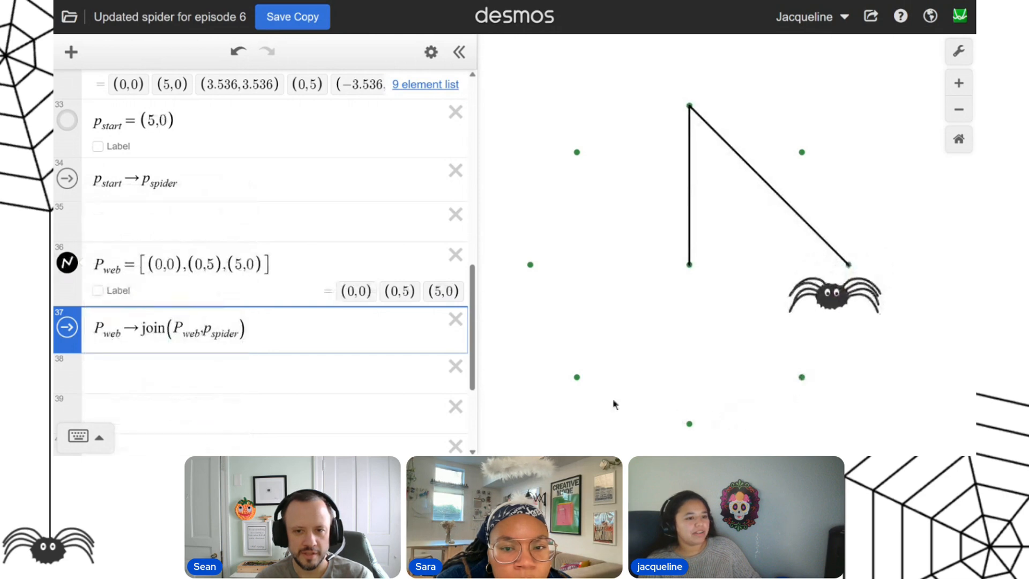
pyautogui.click(576, 377)
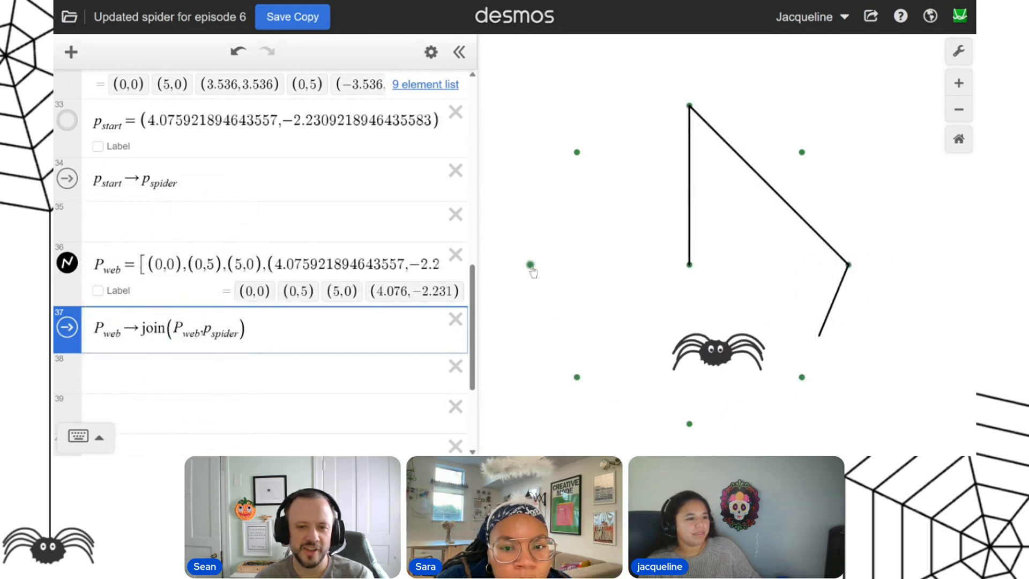
pyautogui.click(530, 265)
pyautogui.click(577, 153)
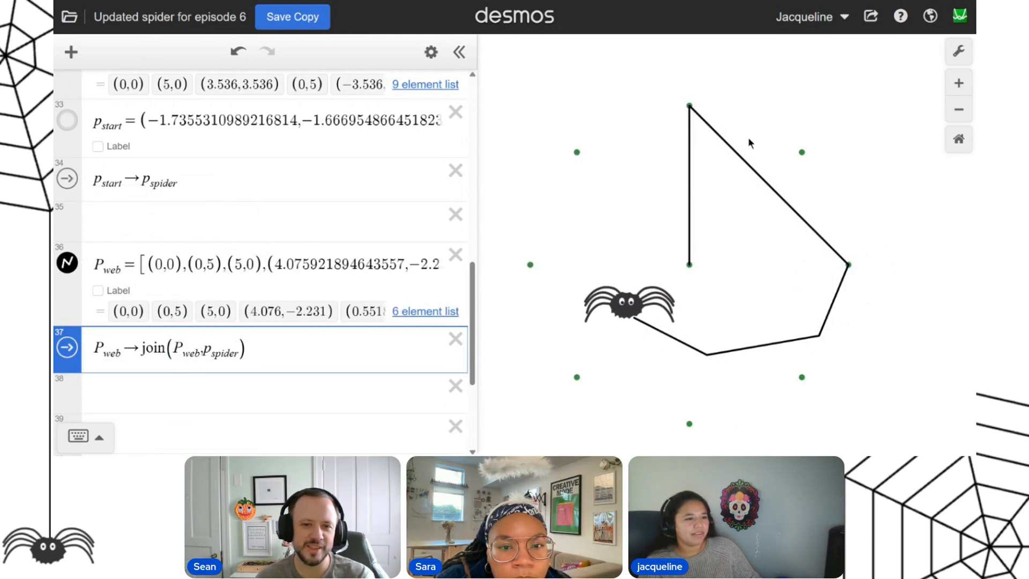
pyautogui.click(801, 153)
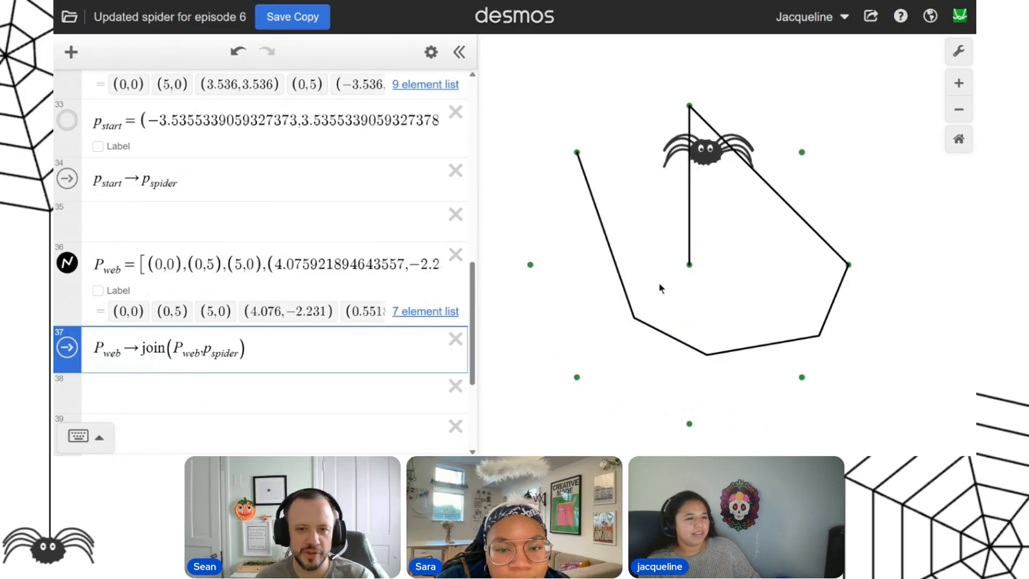
# Enter the point list p_start, p_spider on line 38, below the P_web join action.
pyautogui.scroll(-2, 301, 233)
pyautogui.click(278, 232)
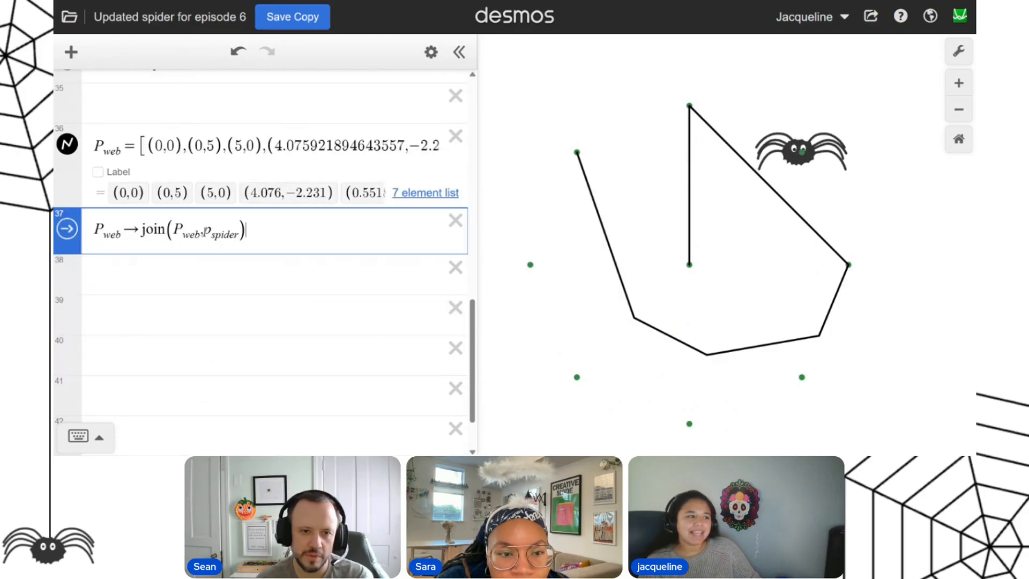
pyautogui.hotkey('ctrl', 'a')
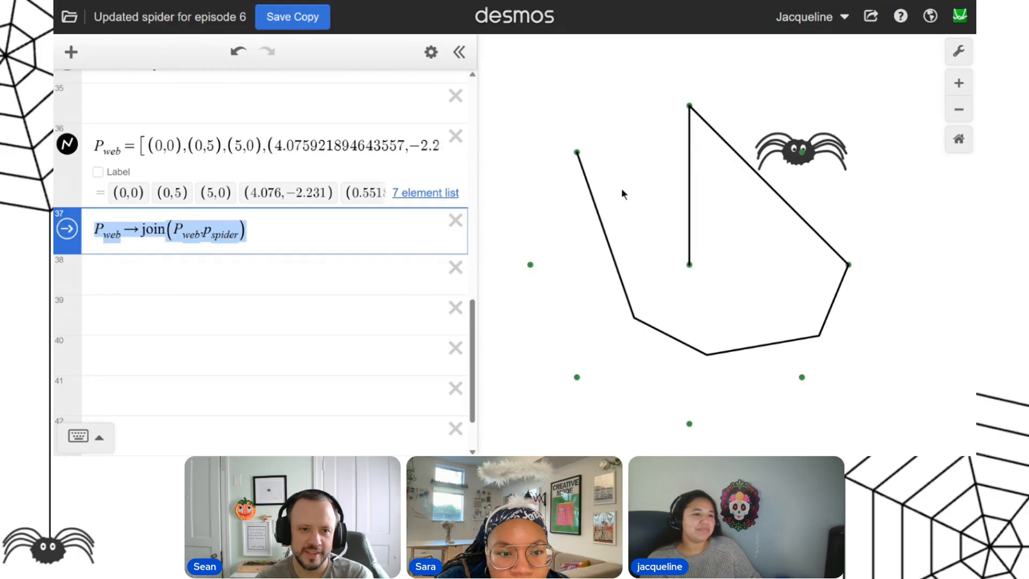
pyautogui.press('Return')
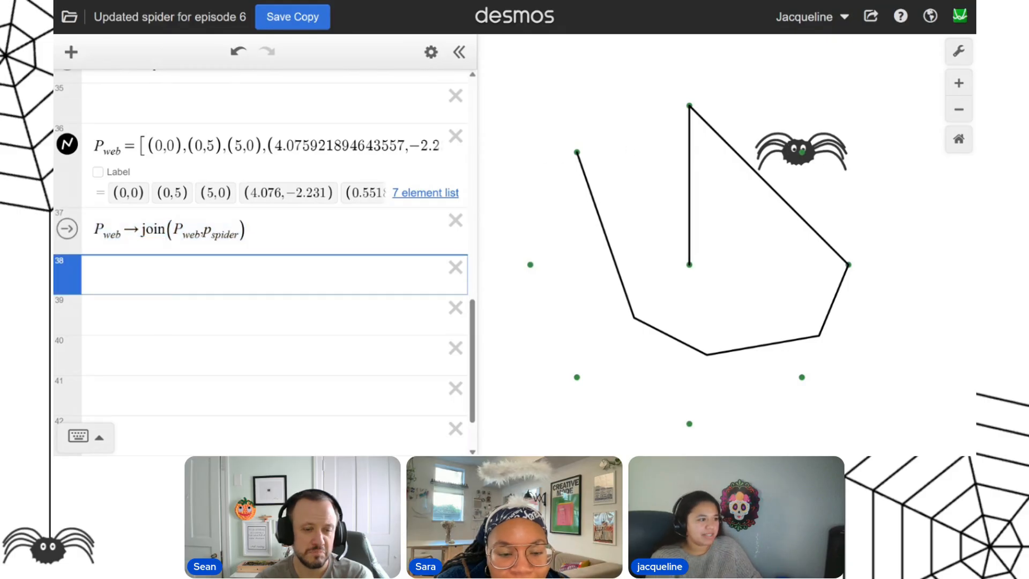
pyautogui.write('(')
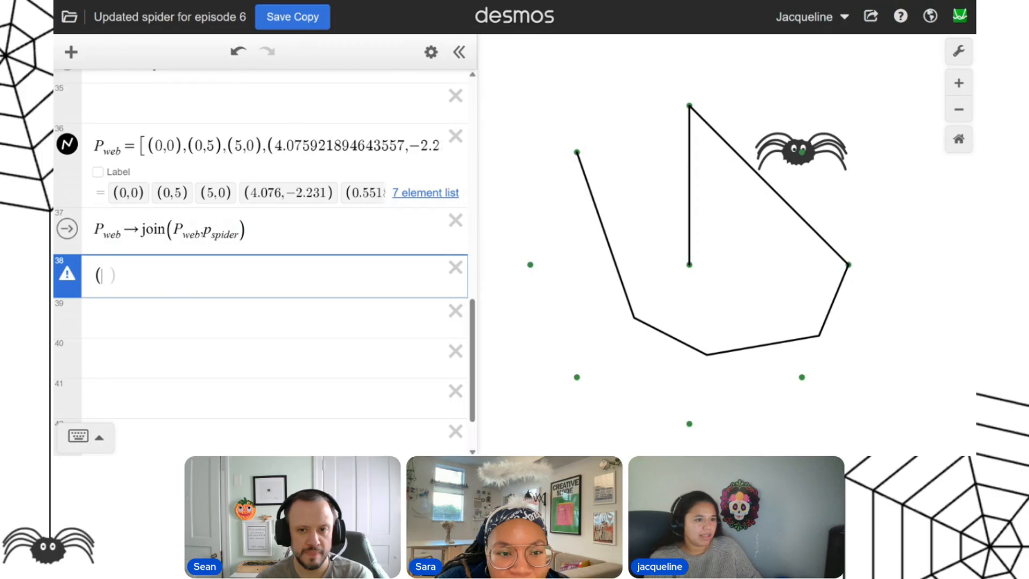
pyautogui.write('p')
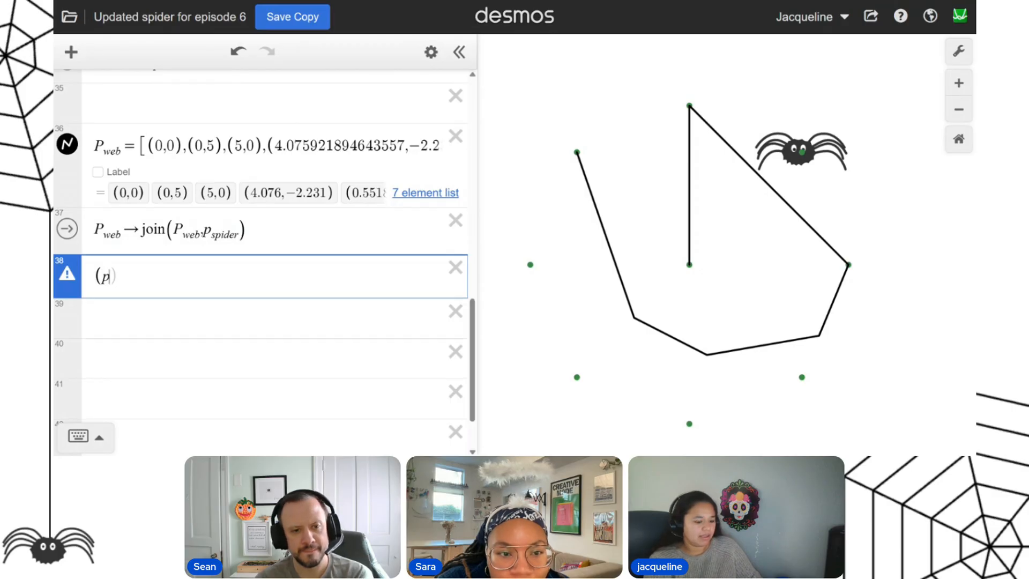
pyautogui.press('Right')
pyautogui.write('s')
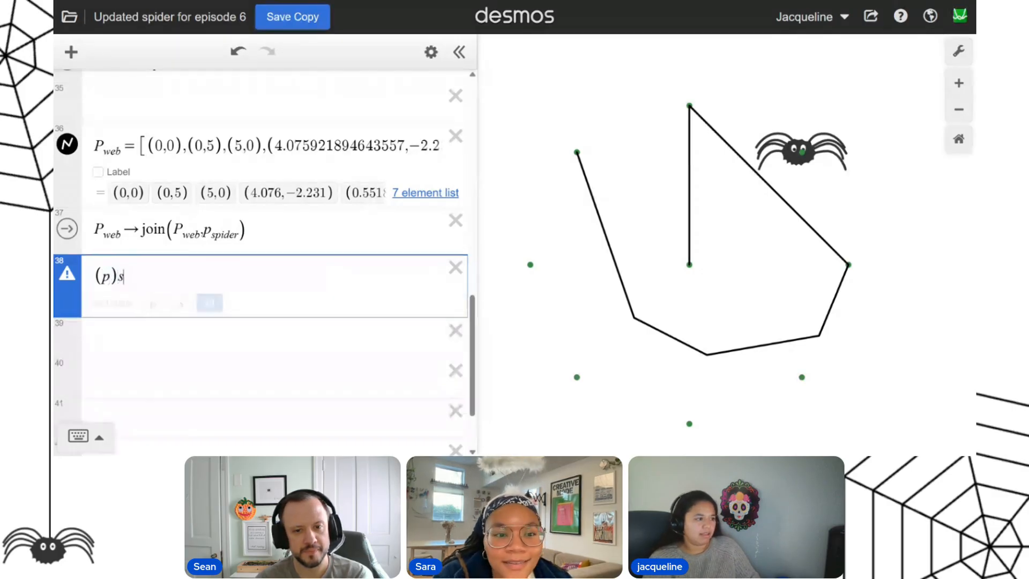
pyautogui.write('tart')
pyautogui.press('BackSpace')
pyautogui.press('BackSpace')
pyautogui.press('BackSpace')
pyautogui.press('BackSpace')
pyautogui.press('BackSpace')
pyautogui.press('BackSpace')
pyautogui.write('_start')
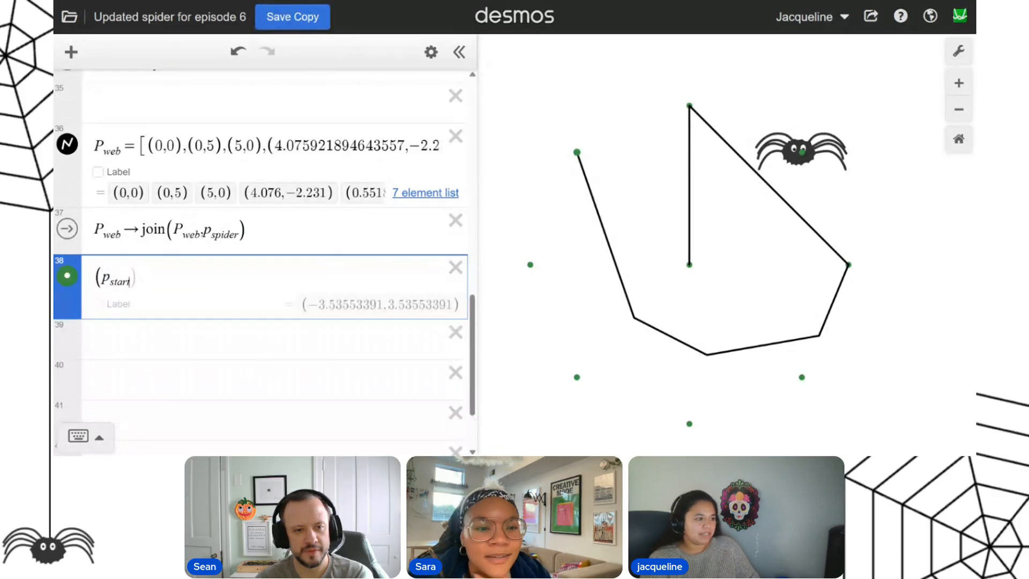
pyautogui.write(',')
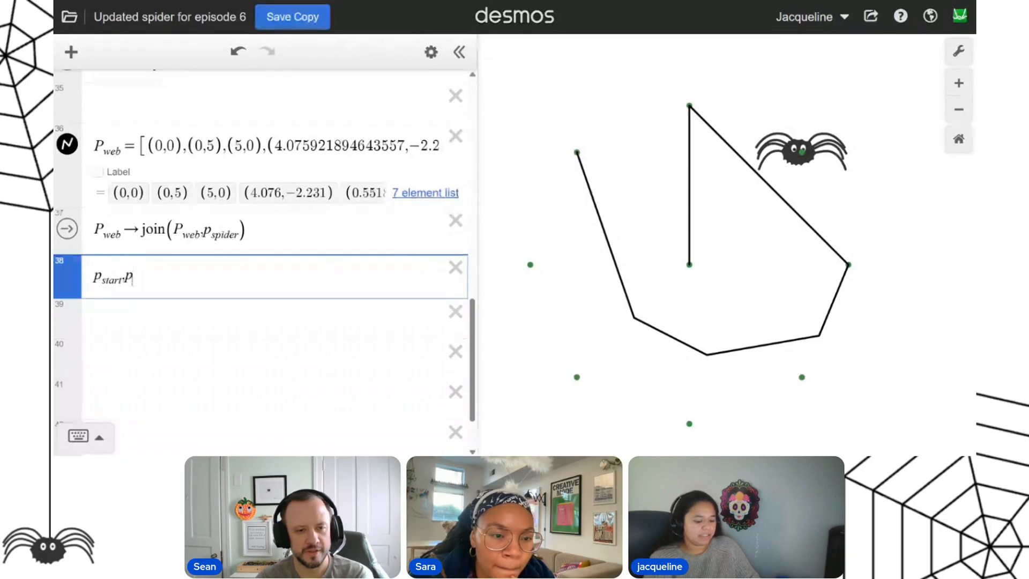
pyautogui.write('p_spider')
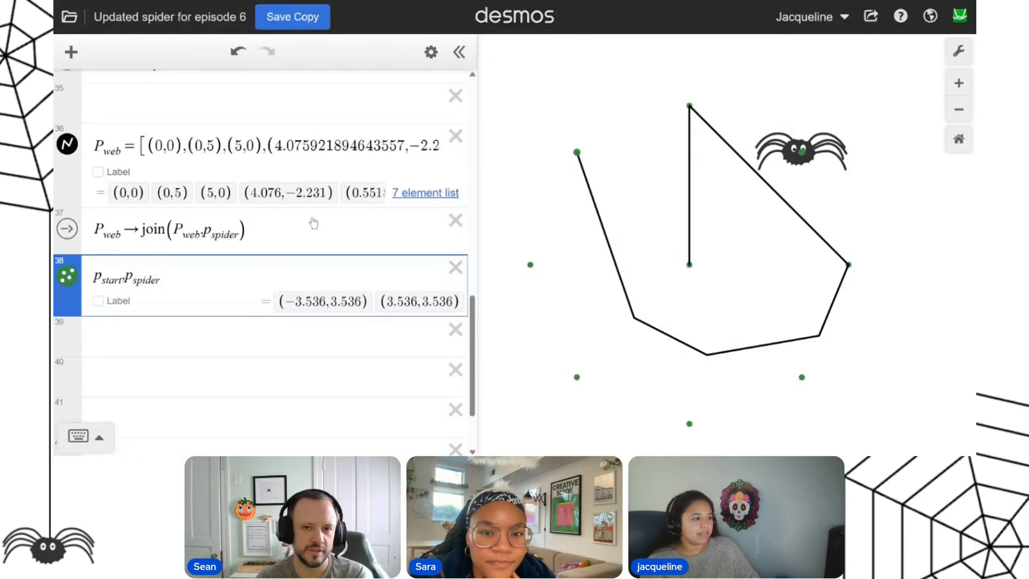
# Style the p_start, p_spider list as a black connecting line with points hidden and line thickness 1.5.
pyautogui.click(67, 276)
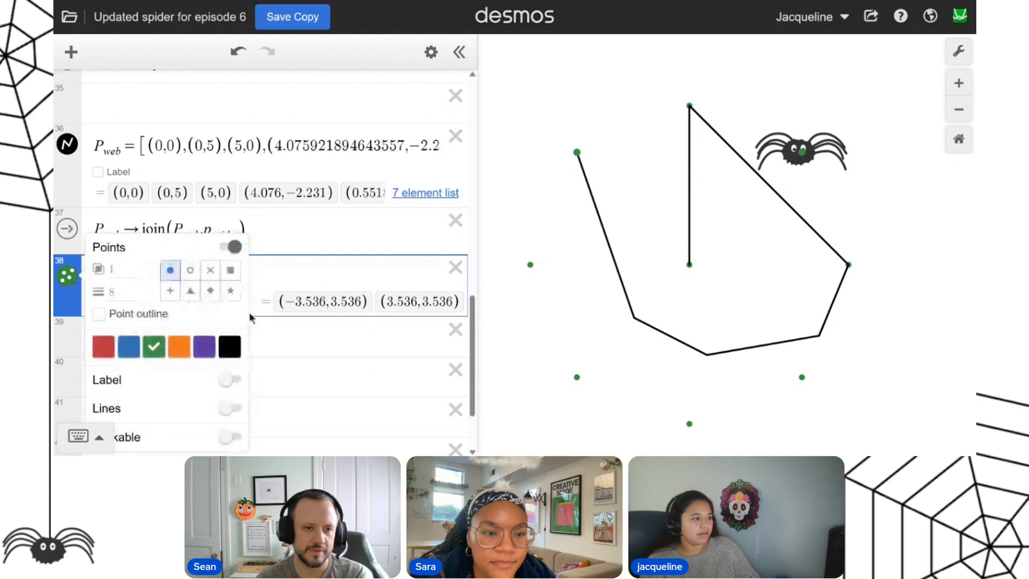
pyautogui.click(231, 408)
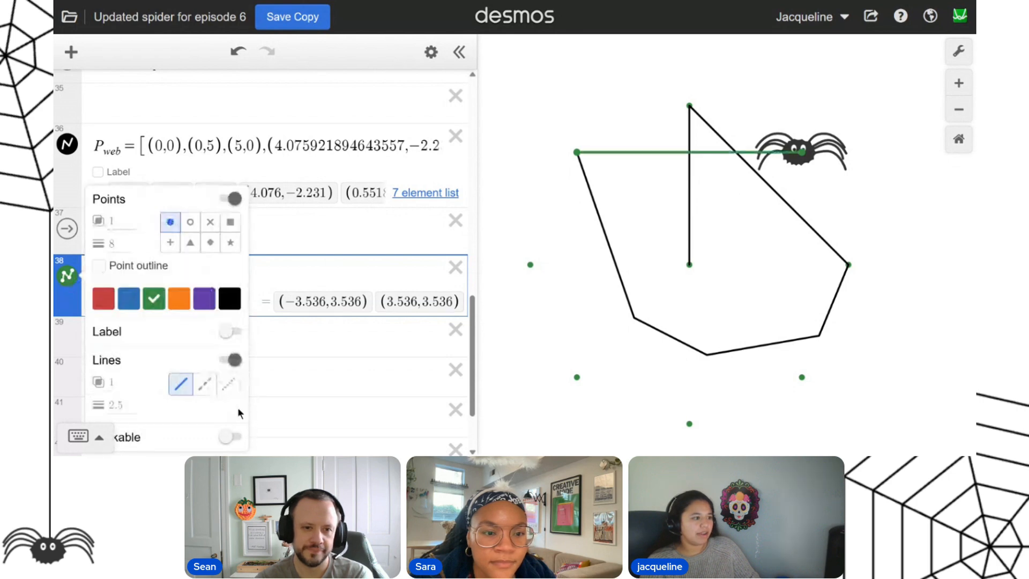
pyautogui.click(228, 292)
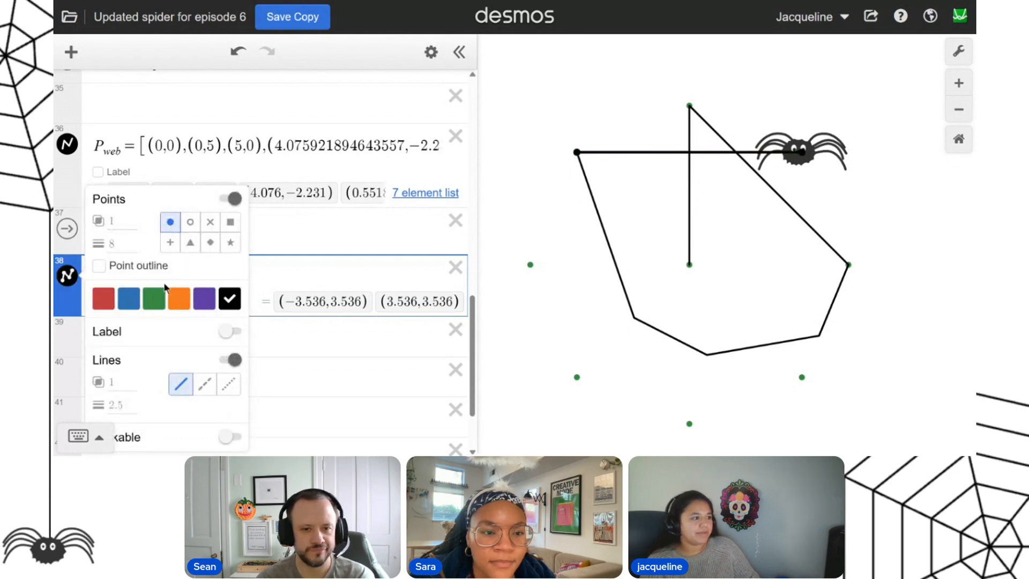
pyautogui.click(225, 199)
pyautogui.click(120, 363)
pyautogui.write('1.5')
# Set the line thickness of P_web to 1.5.
pyautogui.click(75, 152)
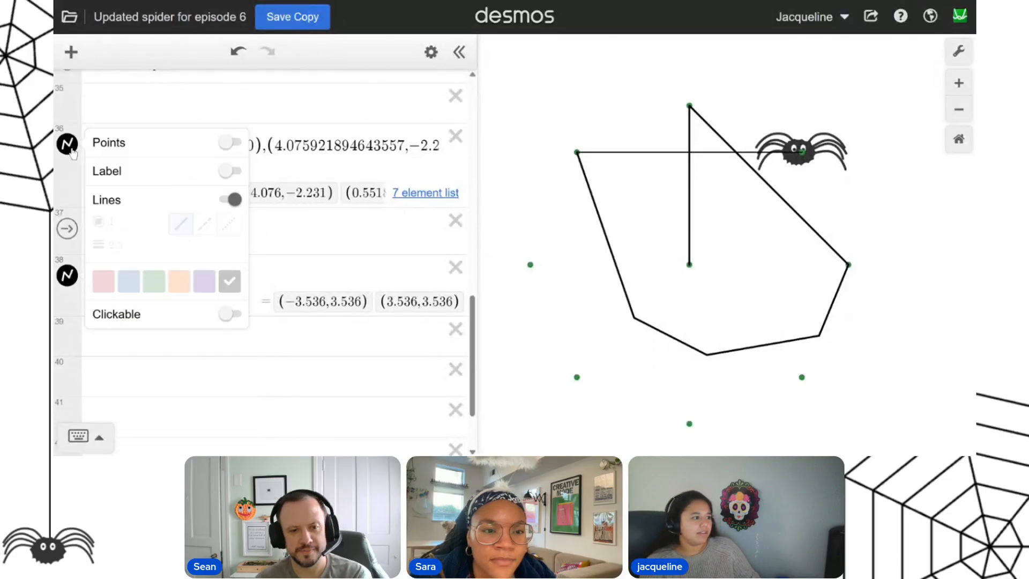
pyautogui.write('1.5')
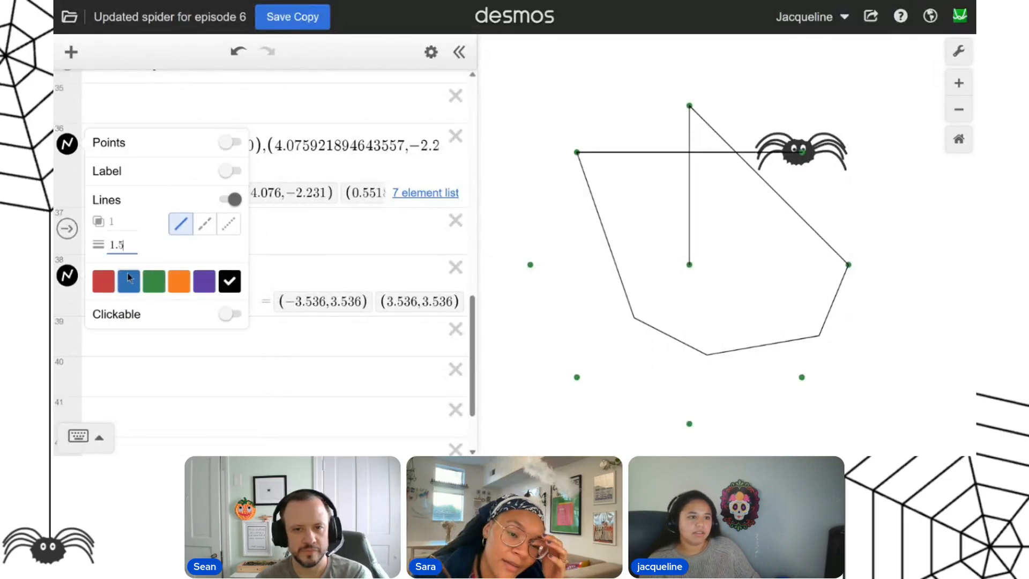
pyautogui.click(381, 241)
# Begin defining the web color on line 40 as c_web = hsv(.
pyautogui.click(192, 294)
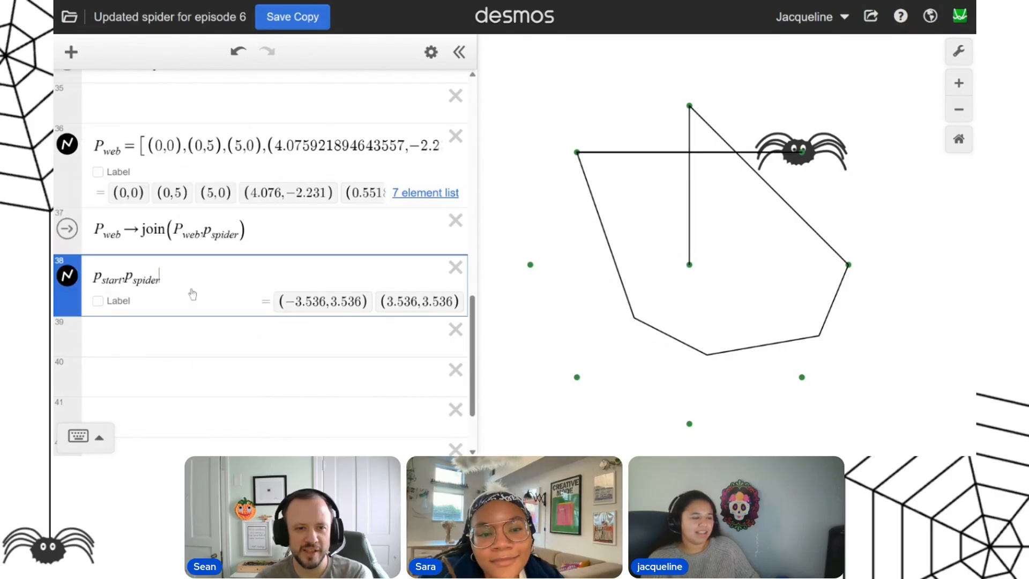
pyautogui.press('Down')
pyautogui.press('Down')
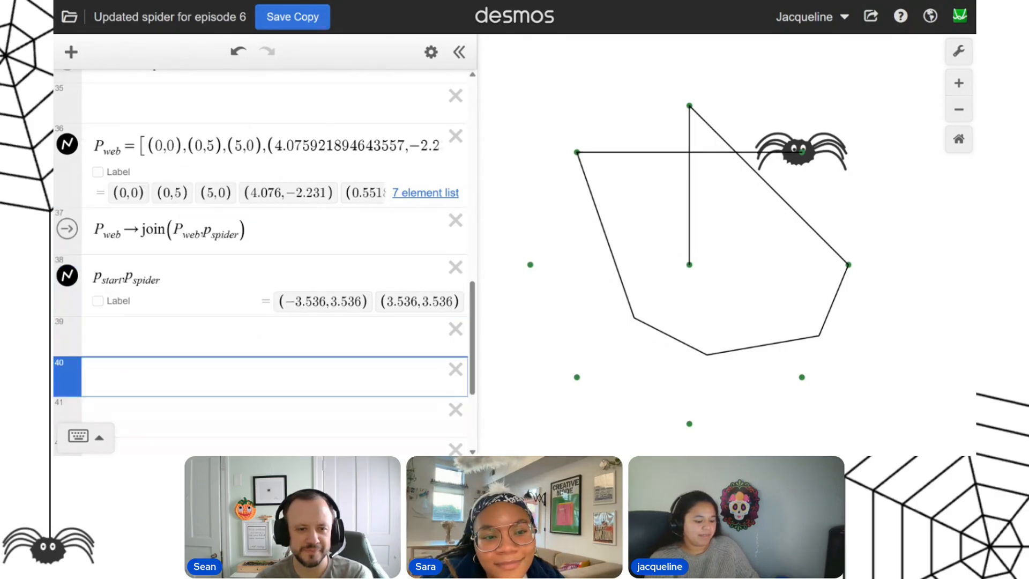
pyautogui.write('c_w')
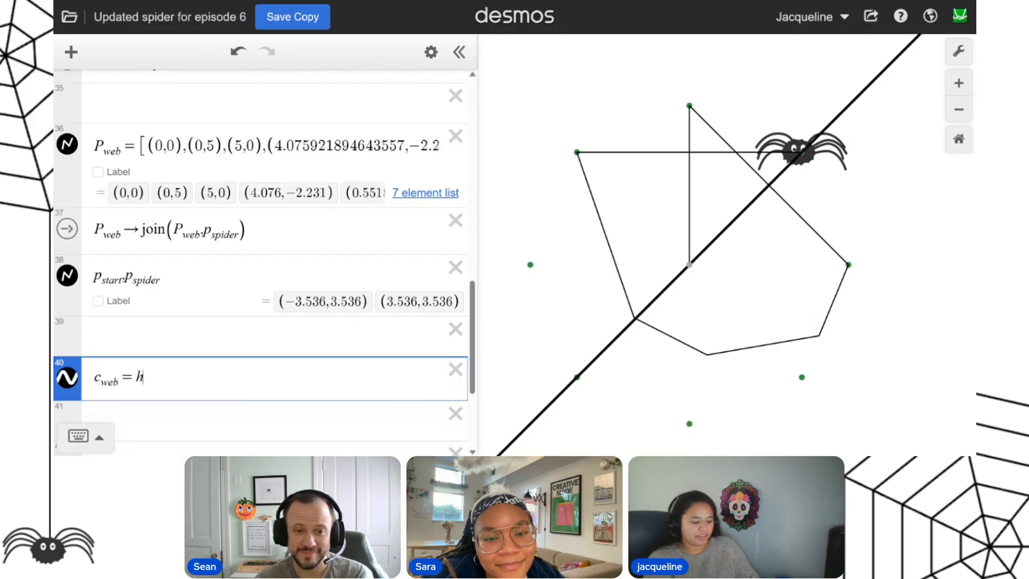
pyautogui.write('eb = hsv')
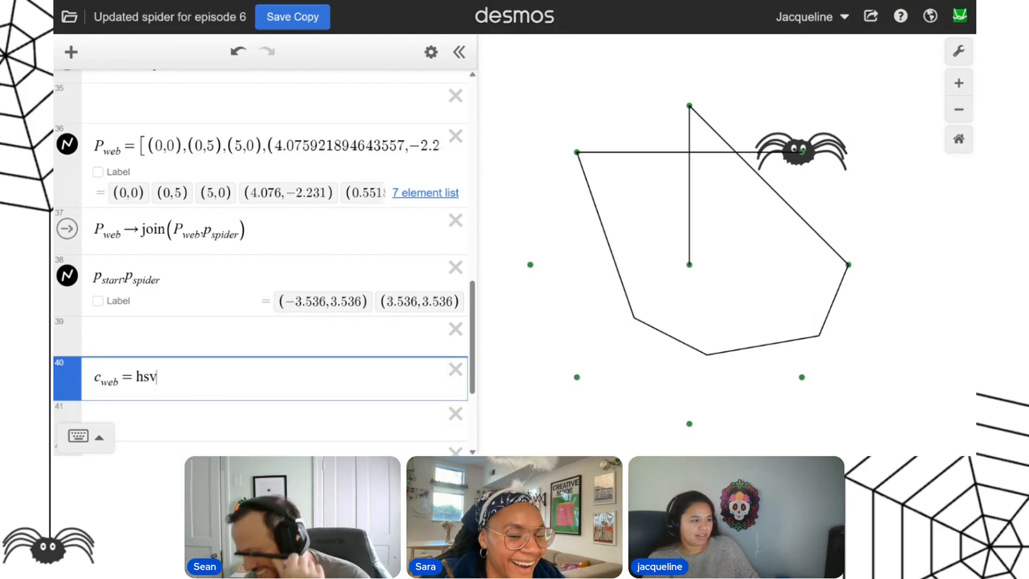
pyautogui.write('(0,0,')
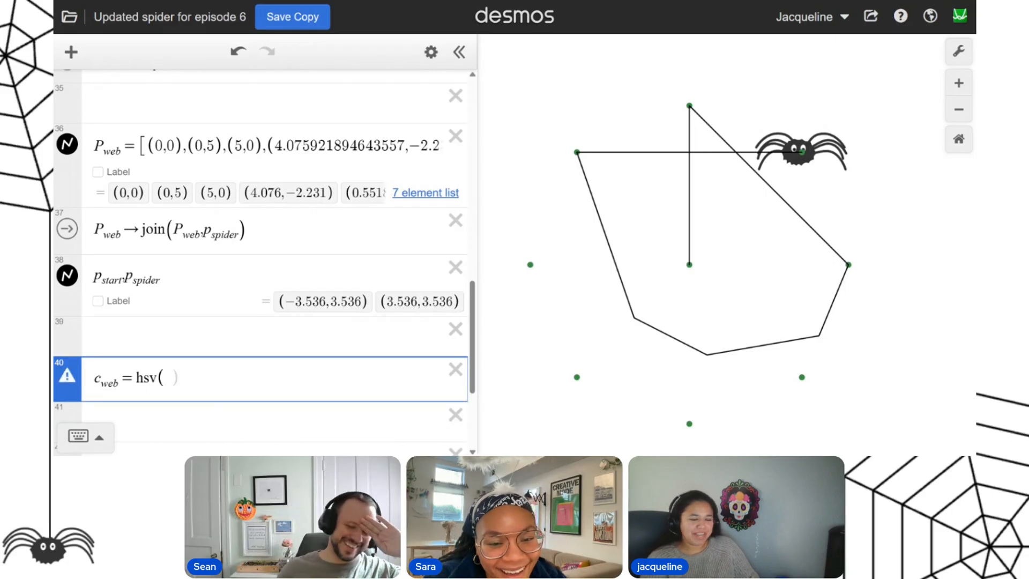
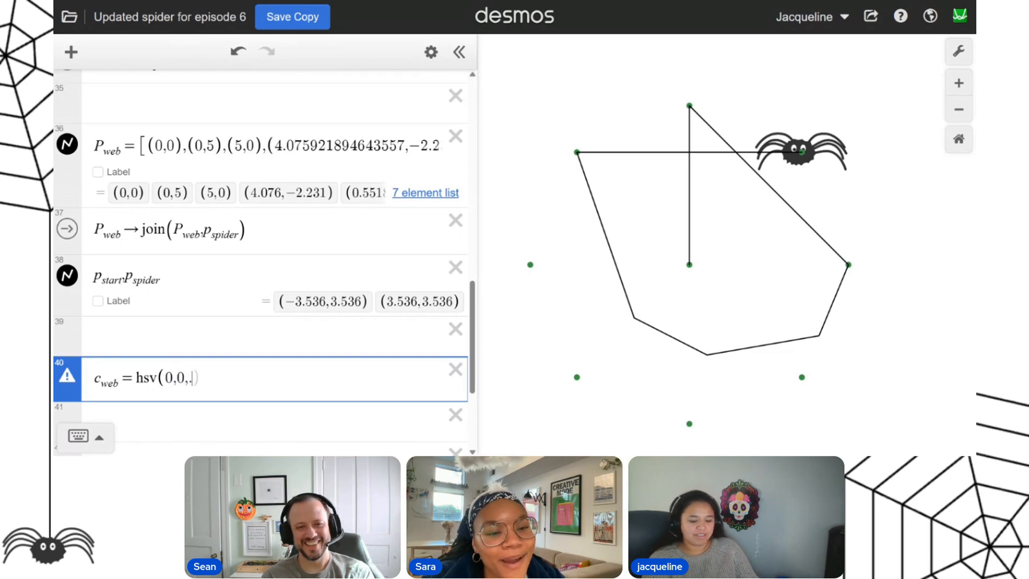
# Complete c_web as hsv(0,0,0.5) and apply it to the p_start, p_spider line and the P_web lines.
pyautogui.write('0.5')
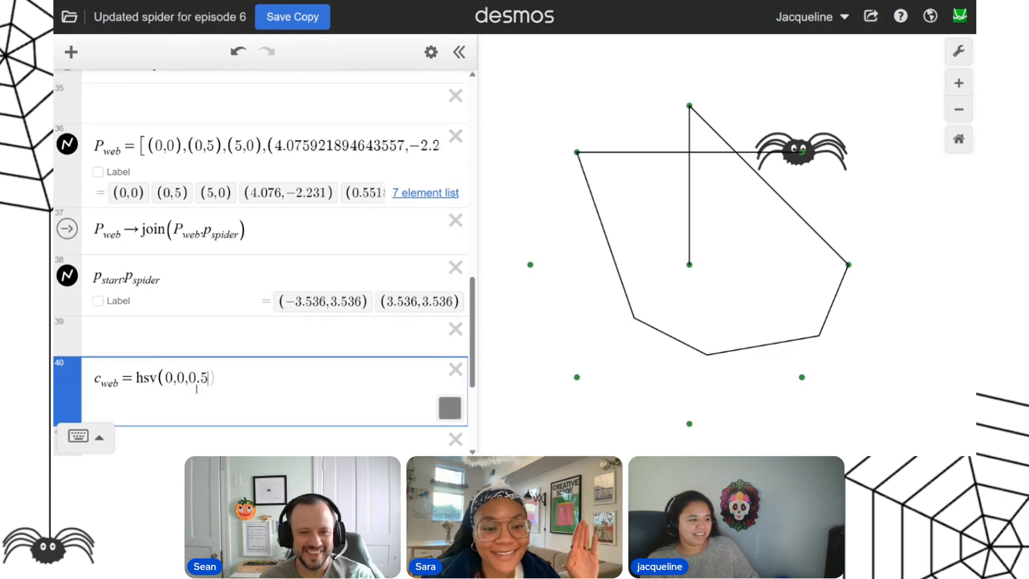
pyautogui.rightClick(67, 277)
pyautogui.click(103, 401)
pyautogui.rightClick(67, 144)
pyautogui.click(103, 308)
pyautogui.click(310, 329)
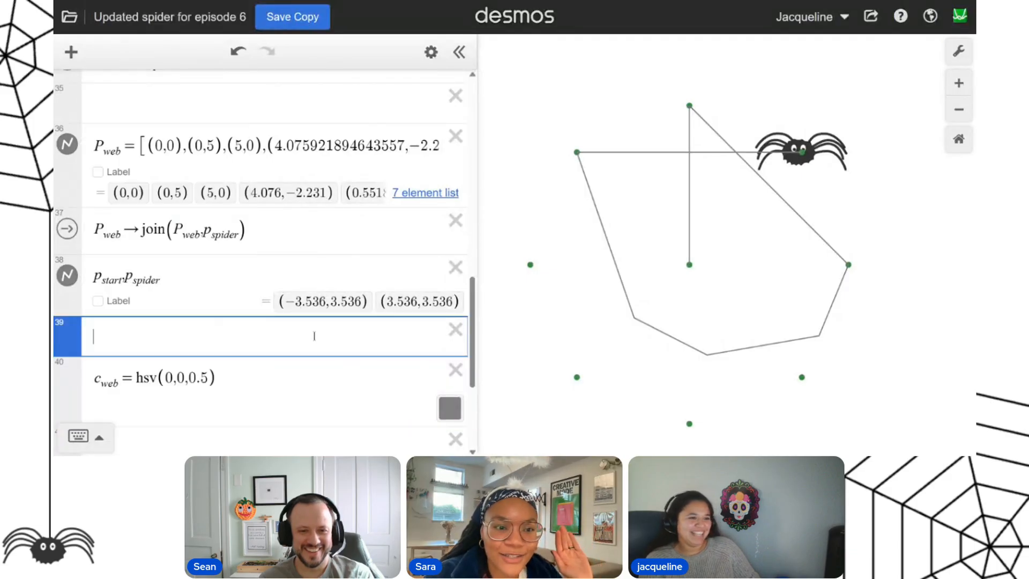
# Color the clickable target points on line 32 with c_web and set their point size to 15.
pyautogui.scroll(5, 294, 375)
pyautogui.click(67, 288)
pyautogui.click(103, 240)
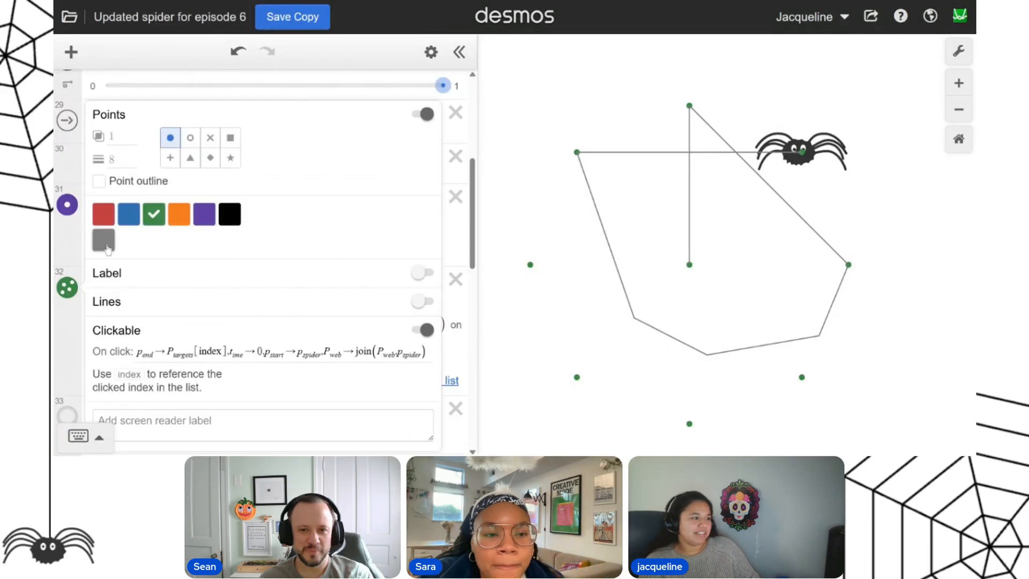
pyautogui.click(123, 159)
pyautogui.write('15')
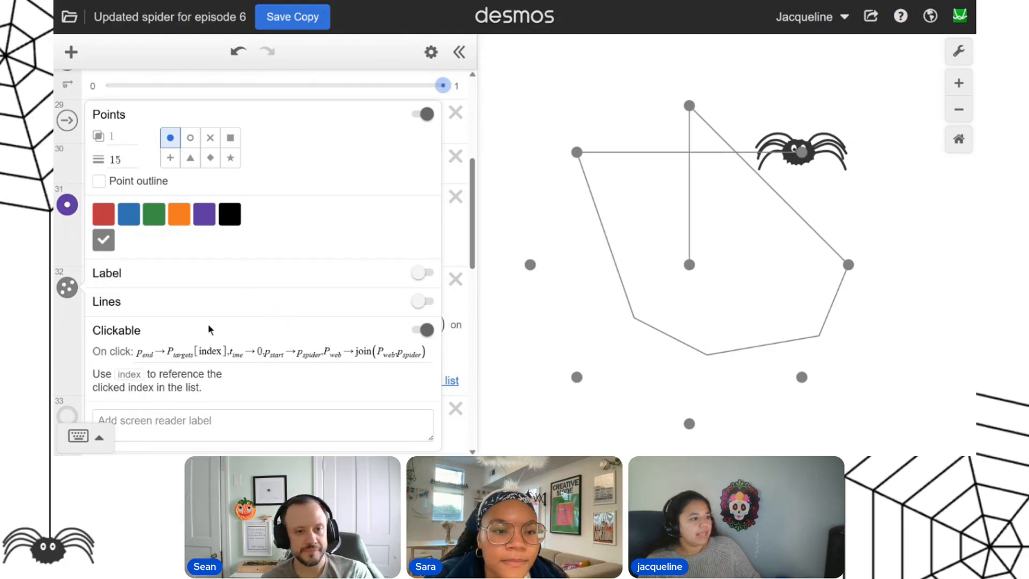
# Move the Spider Images folder below the c_web definition so the spider draws over the points and web.
pyautogui.scroll(15, 159, 277)
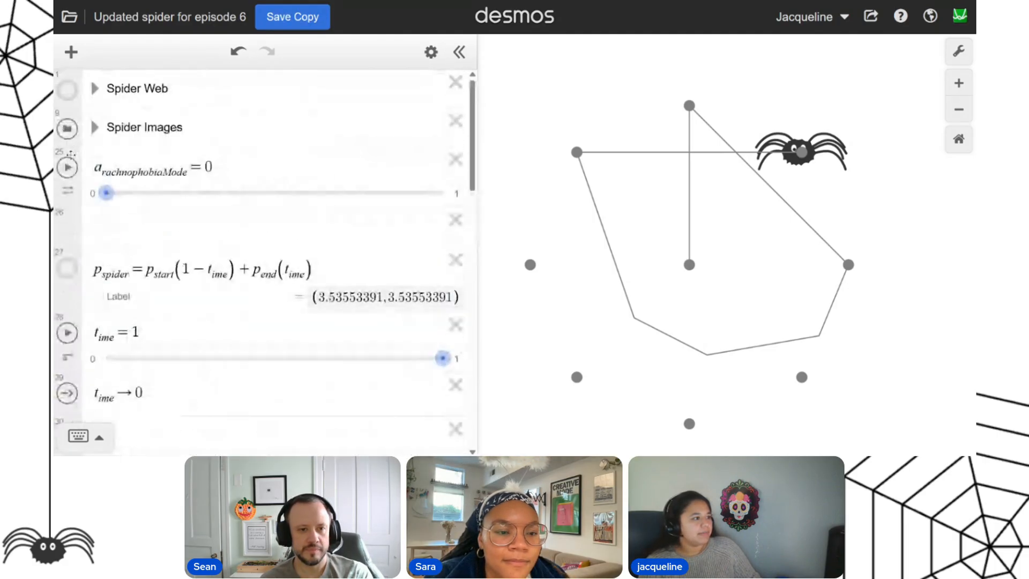
pyautogui.scroll(-15, 92, 79)
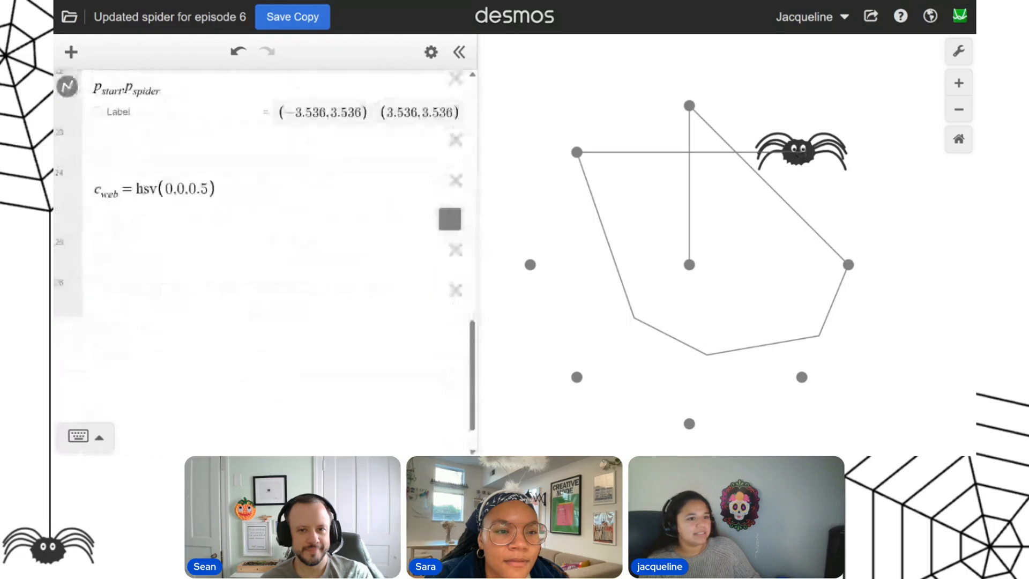
pyautogui.moveTo(102, 453); pyautogui.dragTo(112, 222)
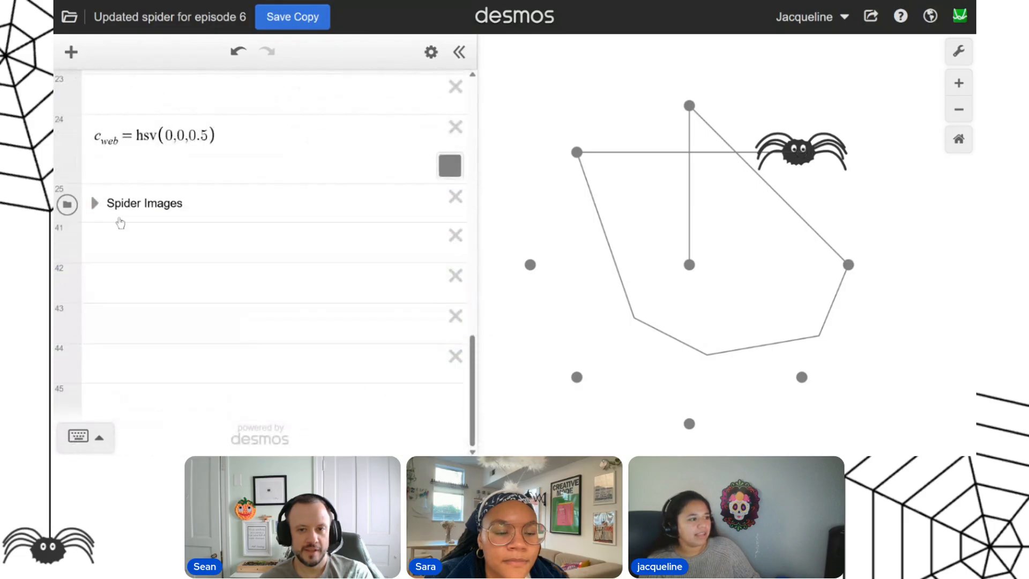
pyautogui.scroll(2, 171, 326)
pyautogui.scroll(1, 170, 326)
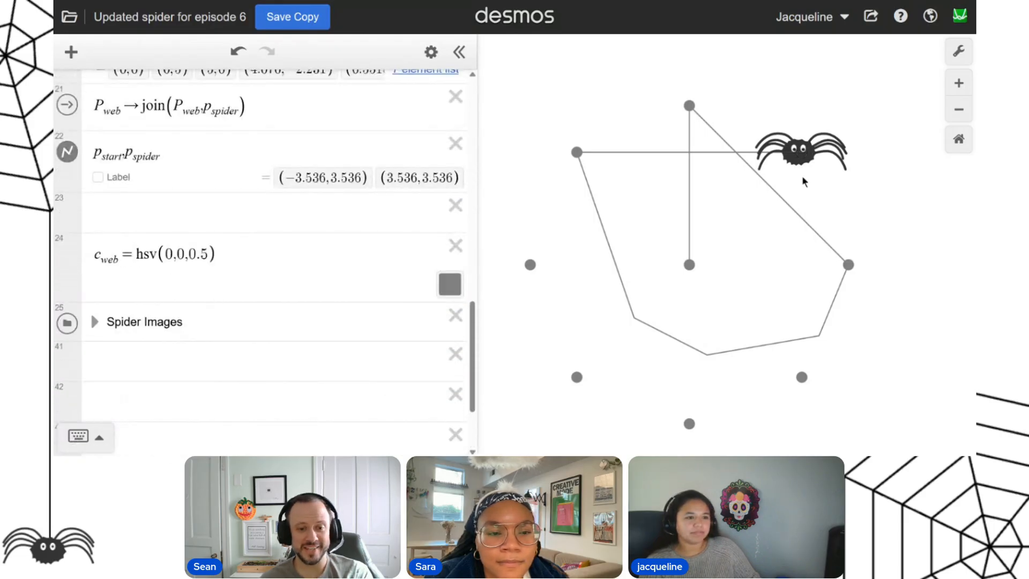
# Test the web drawing by sending the spider to (5,0), (-3.536,-3.536), (0,5), (3.536,-3.536) and (0,-5) in turn.
pyautogui.click(848, 265)
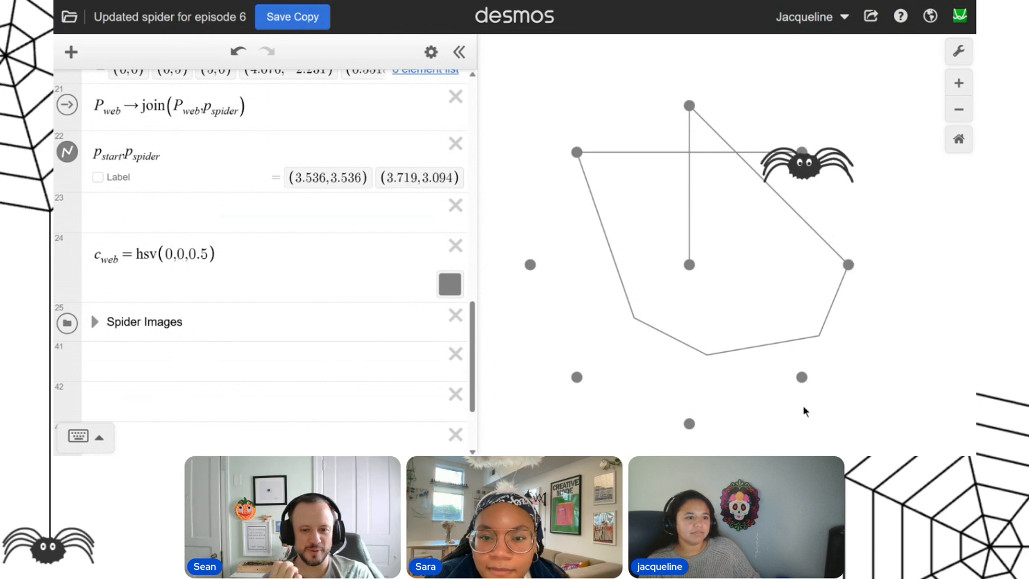
pyautogui.click(576, 378)
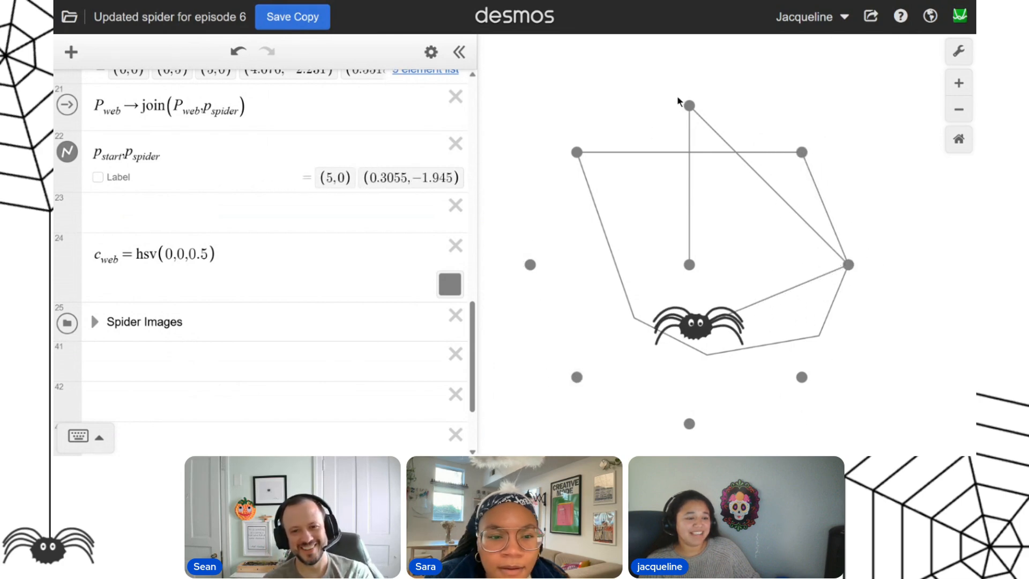
pyautogui.click(690, 106)
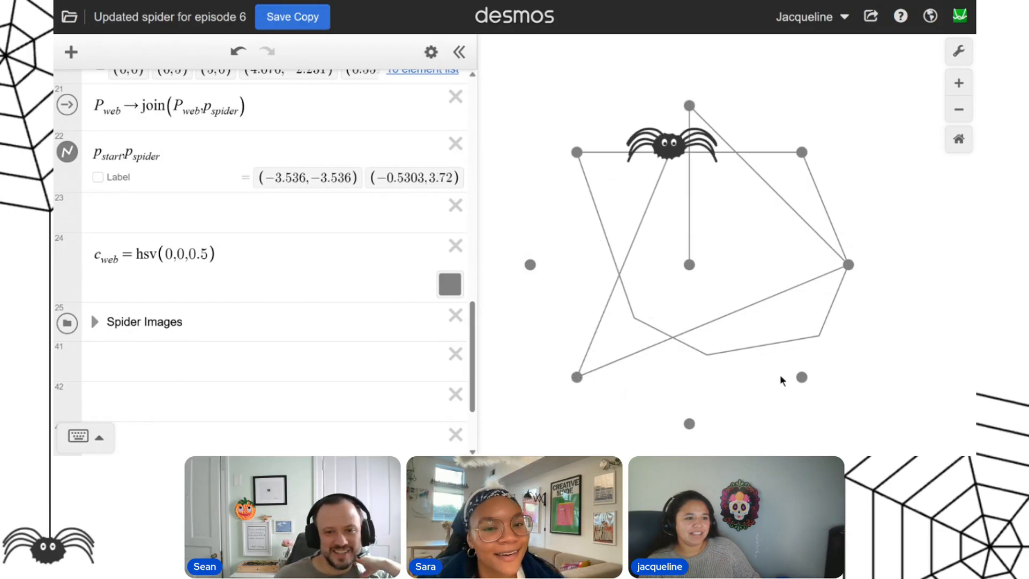
pyautogui.click(800, 378)
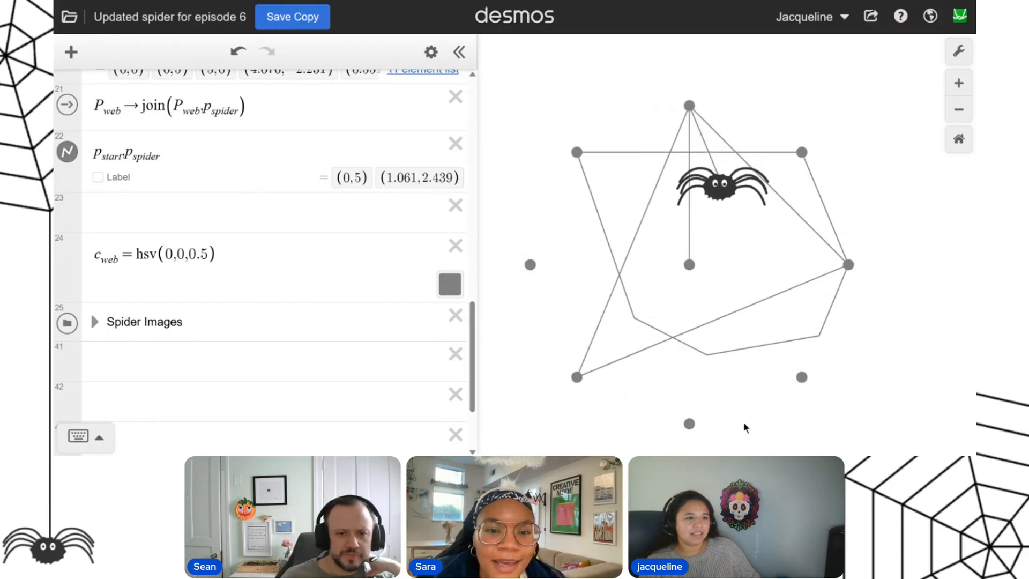
pyautogui.click(689, 424)
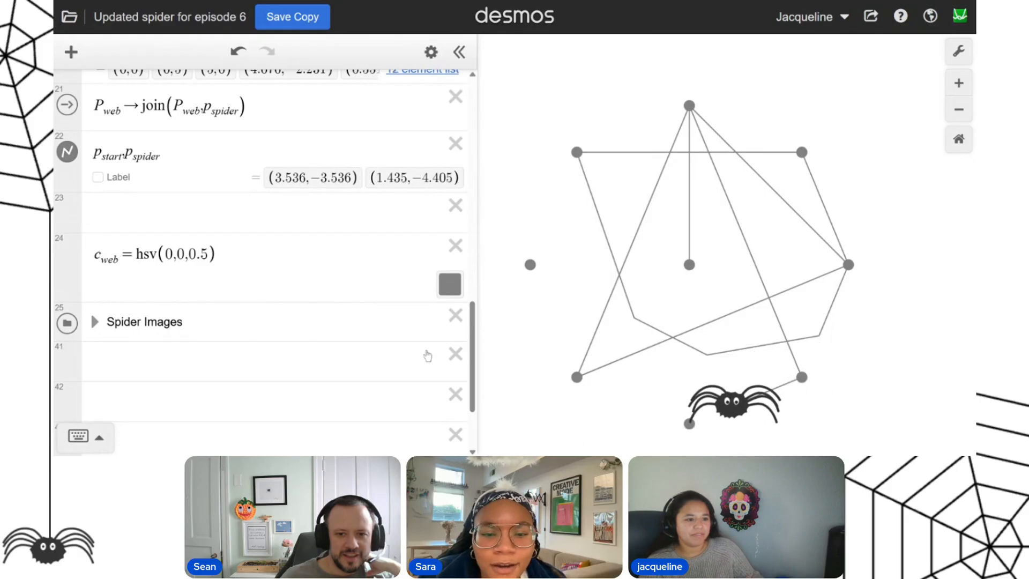
# Add a reset action P_web → [ ] on line 19 above the P_web list and run it to empty the web.
pyautogui.scroll(4, 272, 323)
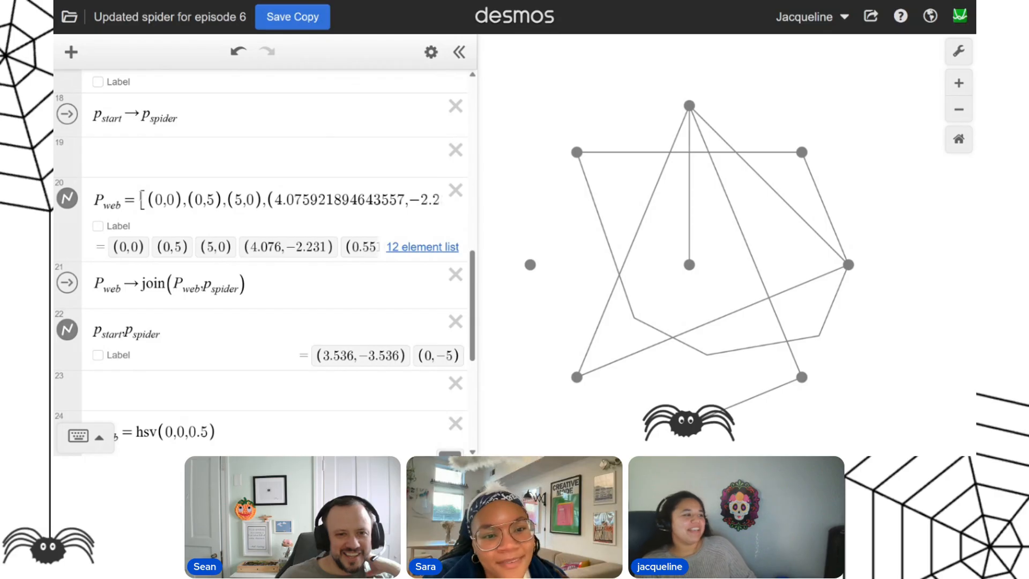
pyautogui.doubleClick(151, 199)
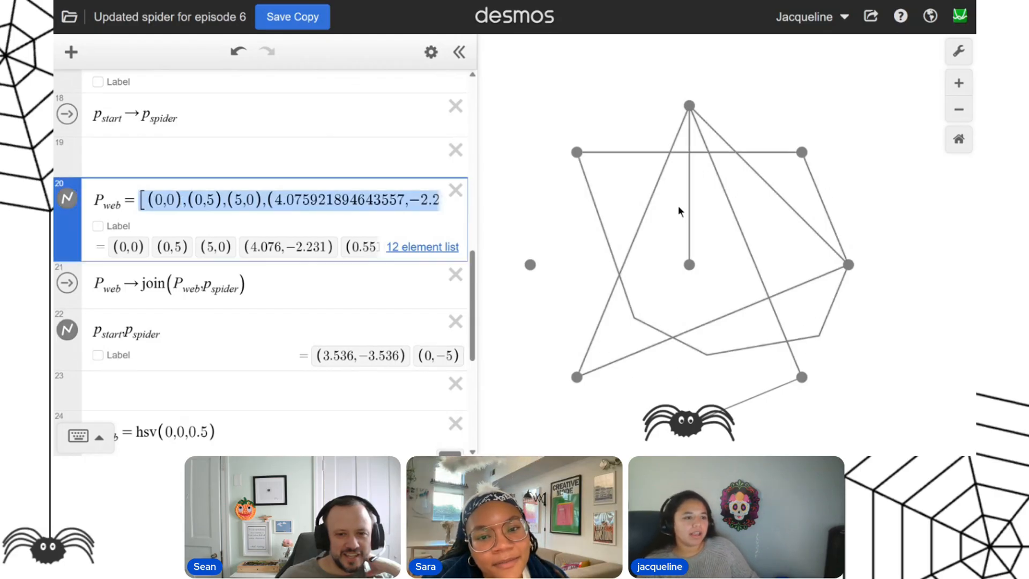
pyautogui.click(153, 201)
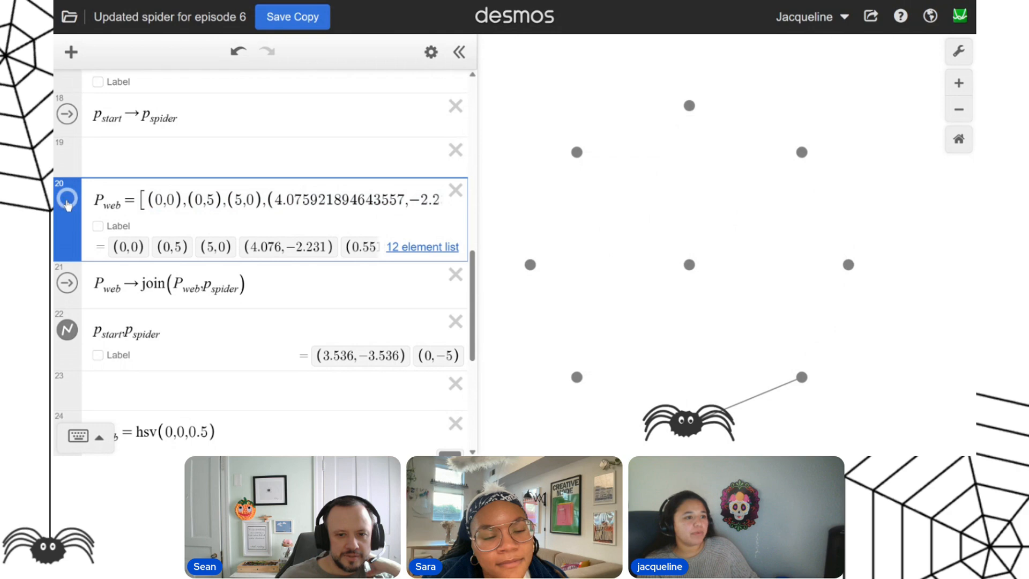
pyautogui.moveTo(147, 199); pyautogui.dragTo(393, 204)
pyautogui.click(300, 165)
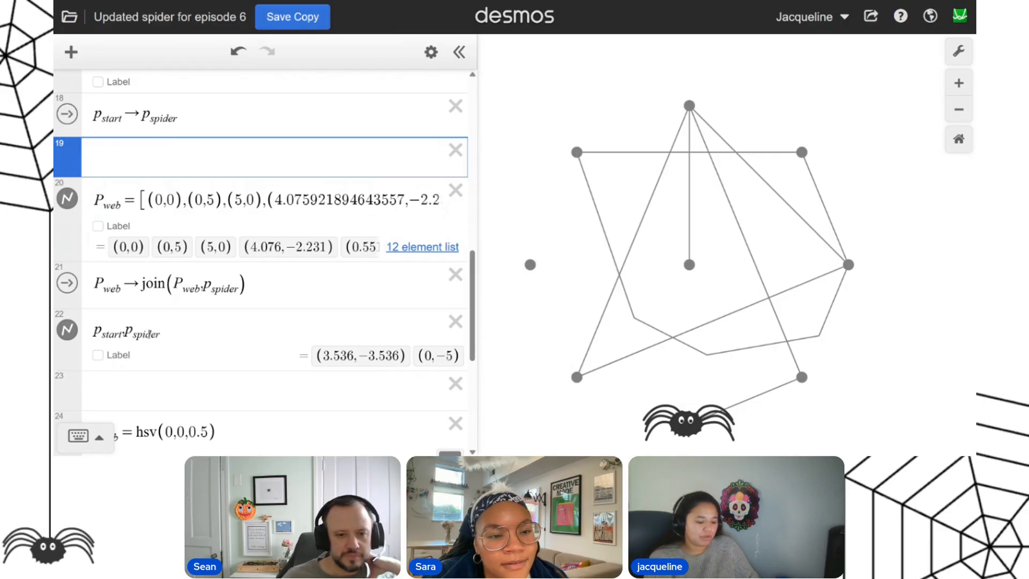
pyautogui.write('P_web→')
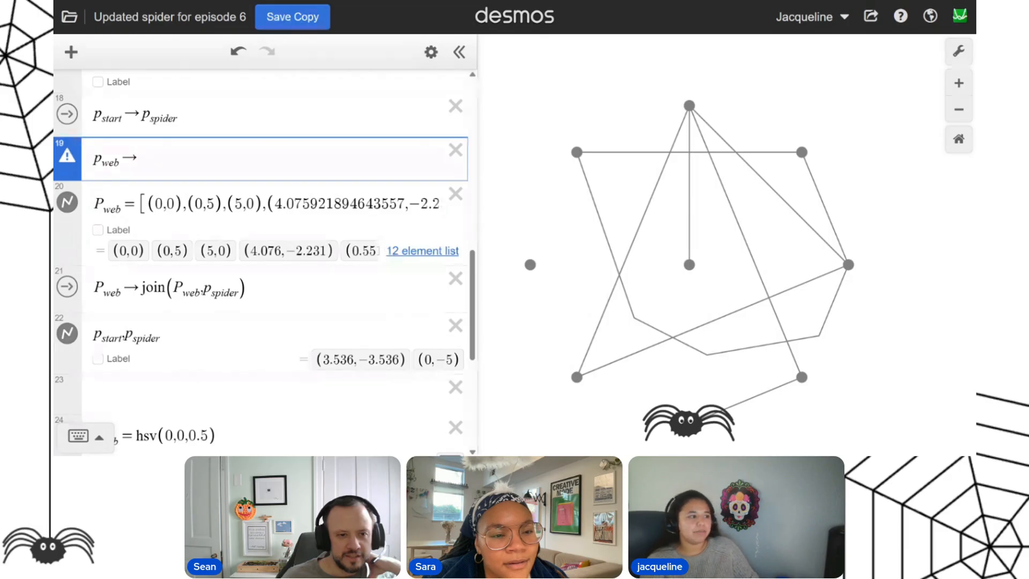
pyautogui.write('[')
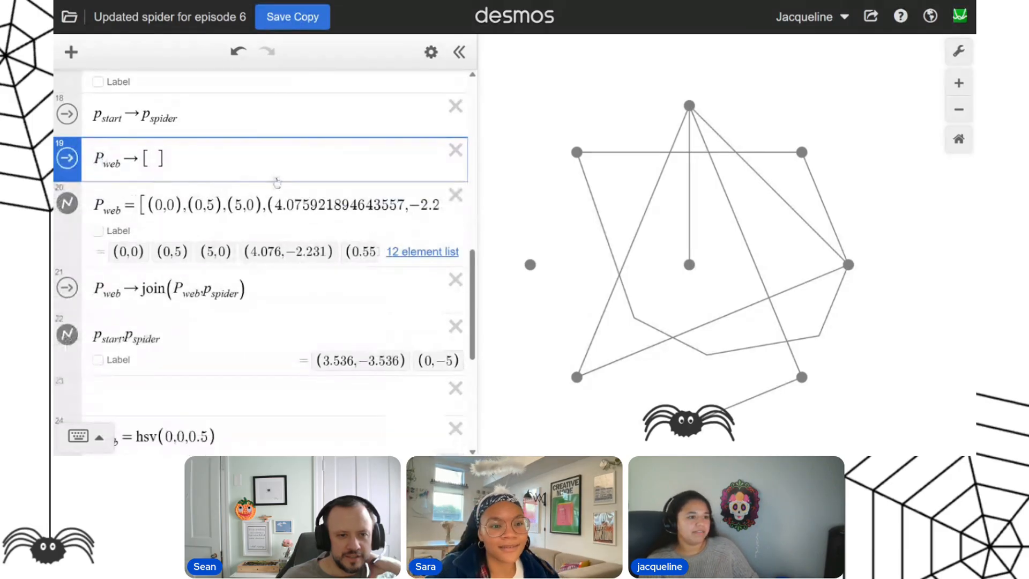
pyautogui.click(67, 158)
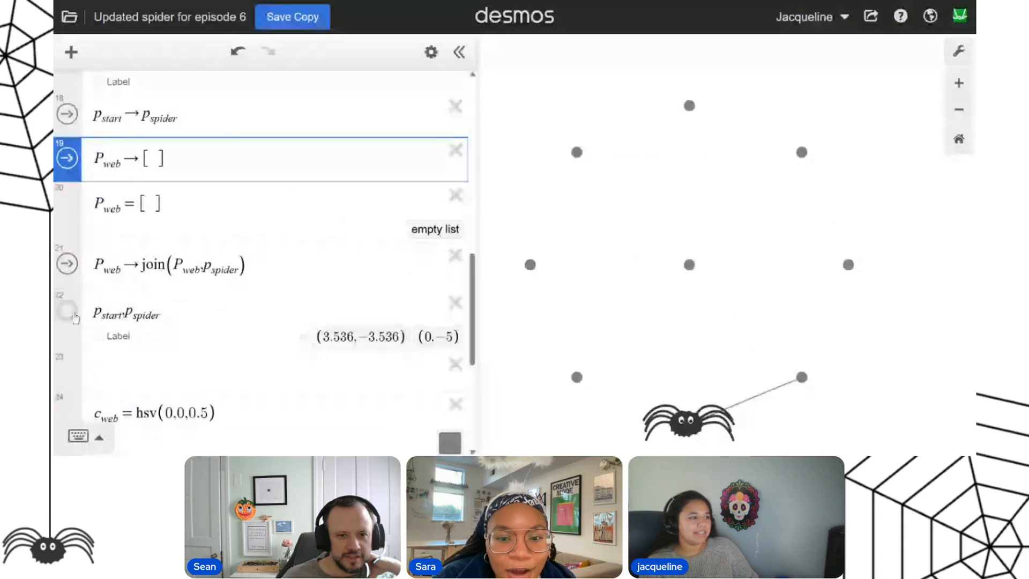
# Restrict p_spider in the line 22 point list with the condition {P_web.length > 0}.
pyautogui.click(258, 315)
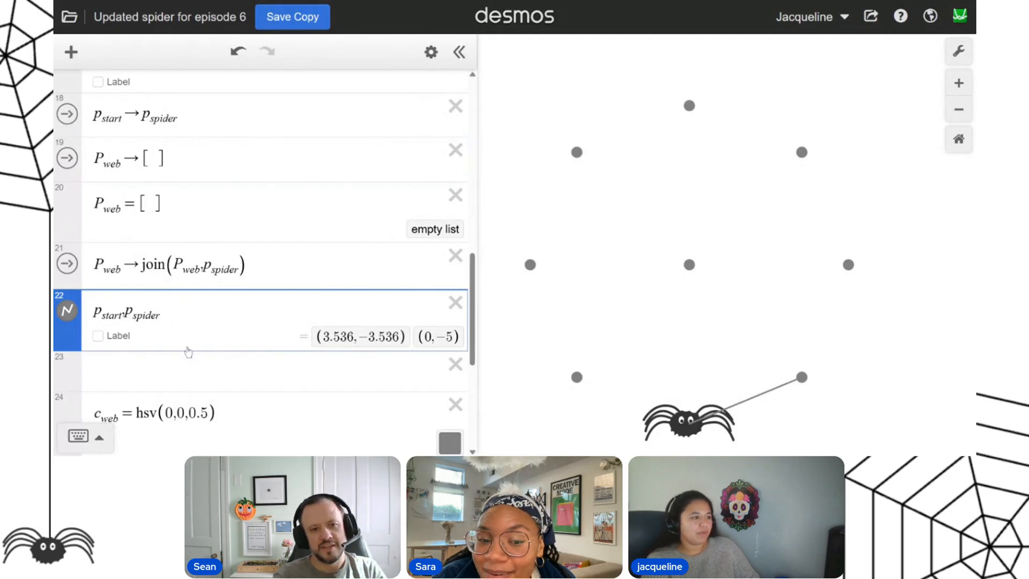
pyautogui.write('{')
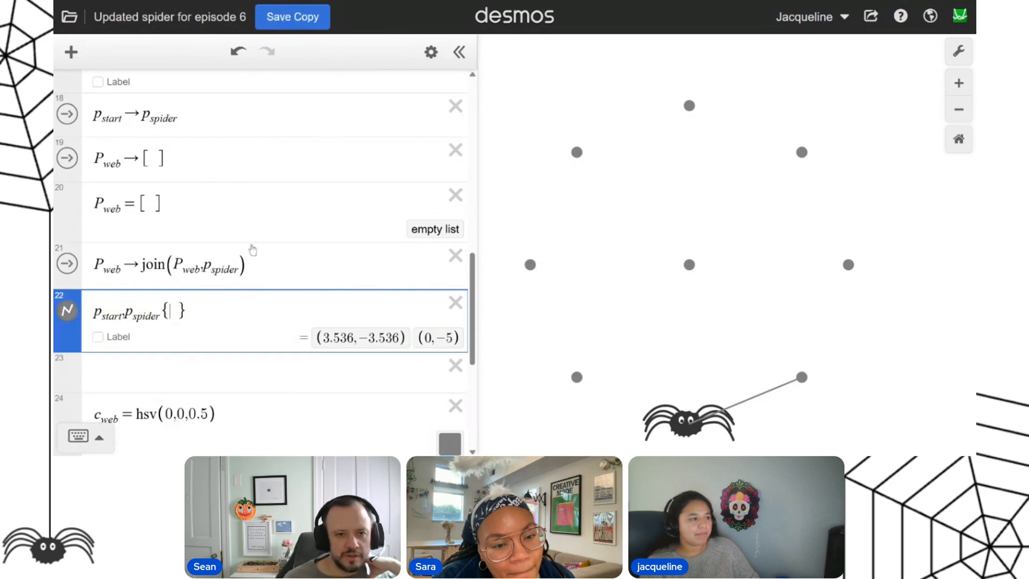
pyautogui.write('P')
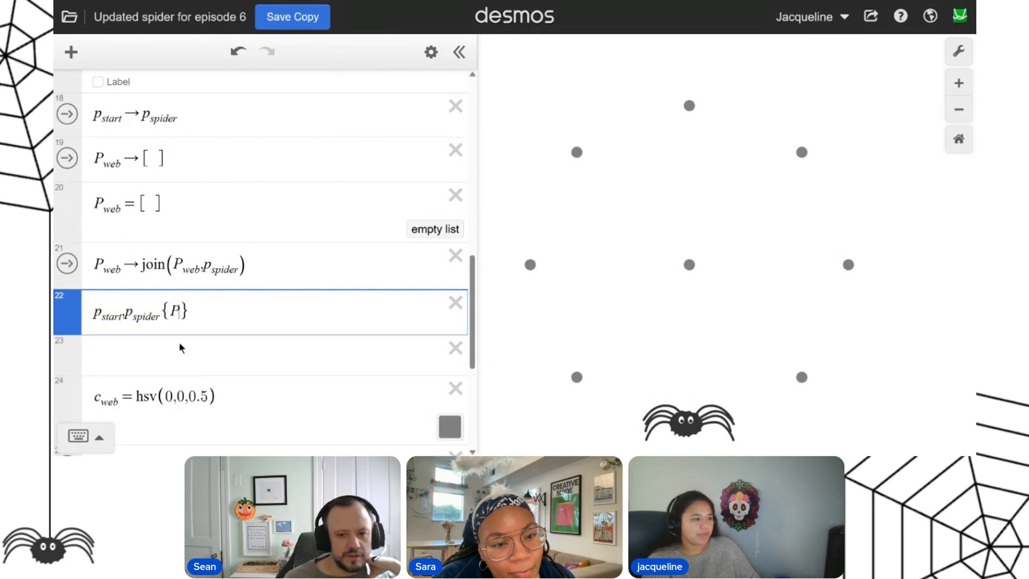
pyautogui.write('_web')
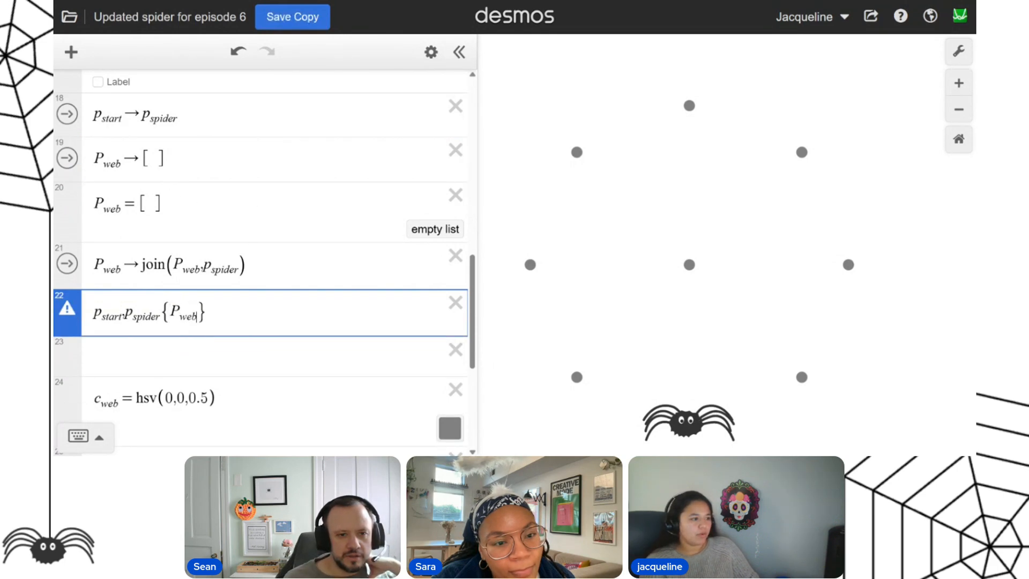
pyautogui.write('.c')
pyautogui.press('BackSpace')
pyautogui.write('length > 0')
pyautogui.click(225, 366)
pyautogui.moveTo(285, 317); pyautogui.dragTo(244, 319)
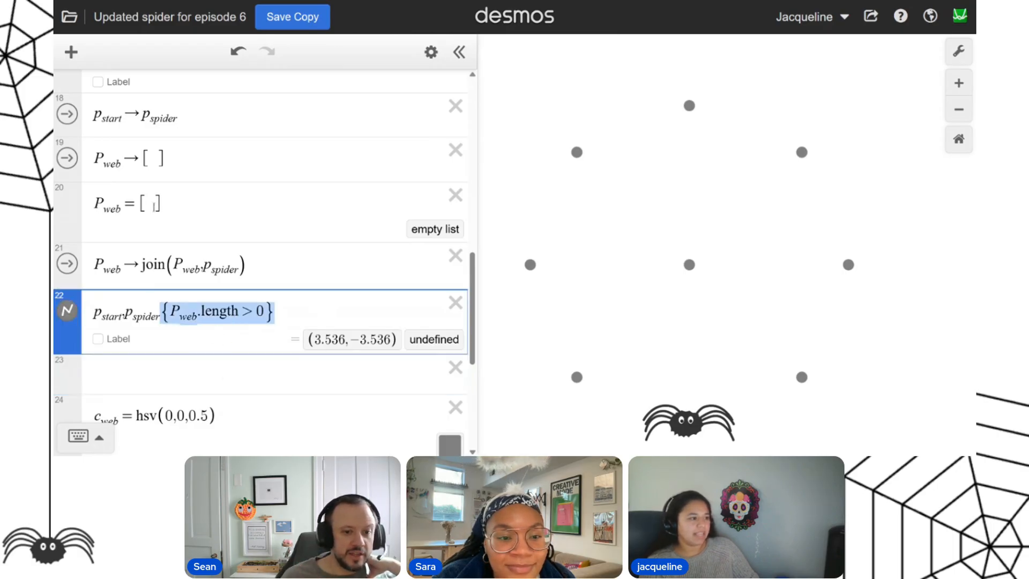
pyautogui.moveTo(170, 311); pyautogui.dragTo(238, 311)
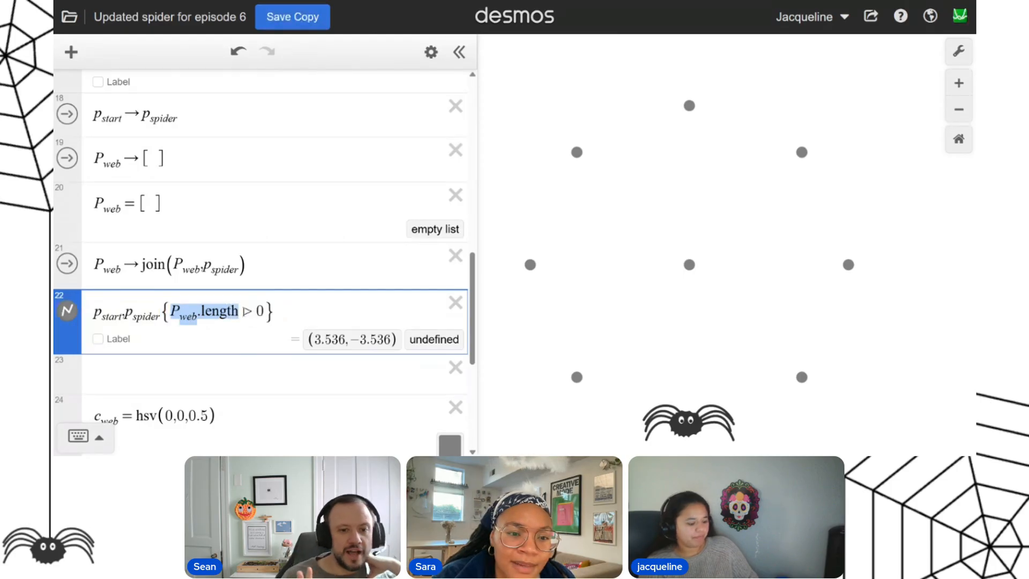
pyautogui.click(340, 309)
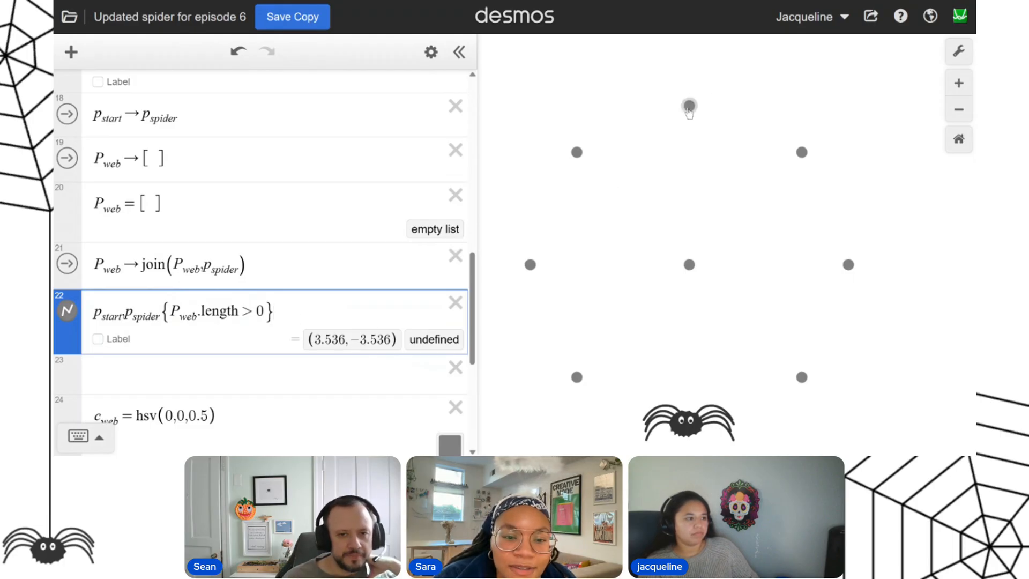
# Test the conditional line by sending the spider to (0,5) and (5,0), and empty P_web with the reset action.
pyautogui.click(690, 107)
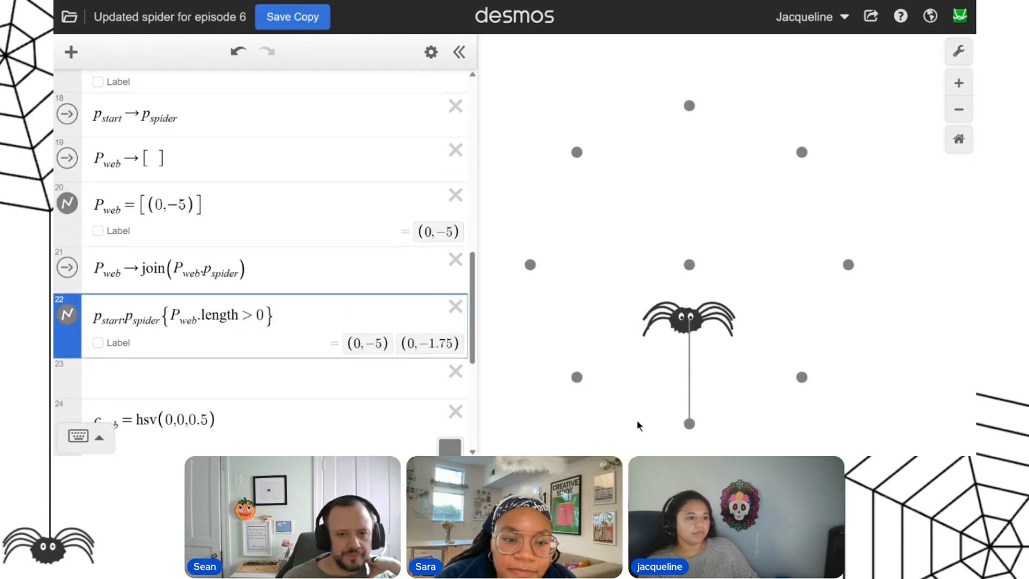
pyautogui.scroll(-1, 253, 362)
pyautogui.click(354, 304)
pyautogui.click(848, 265)
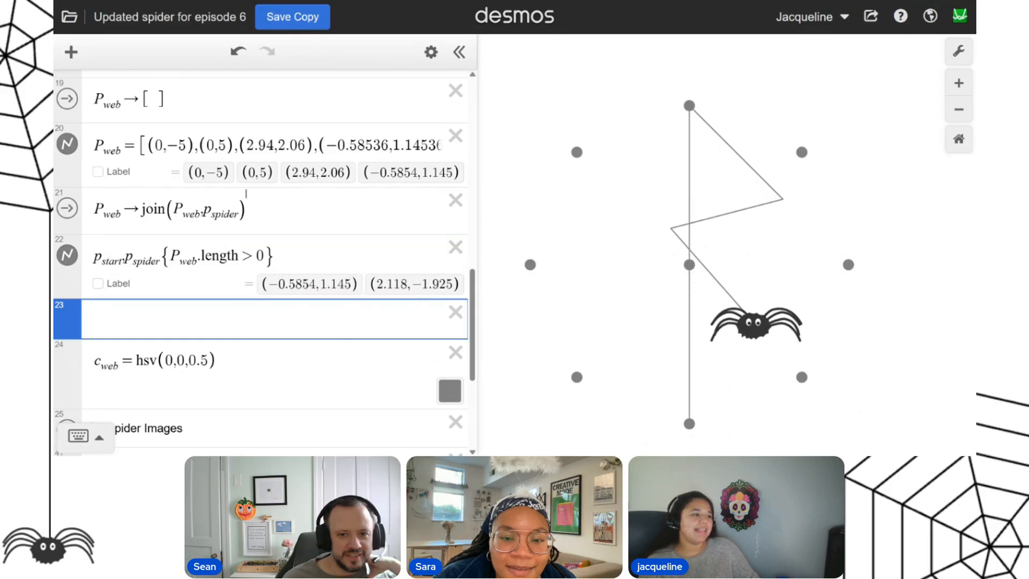
pyautogui.click(68, 99)
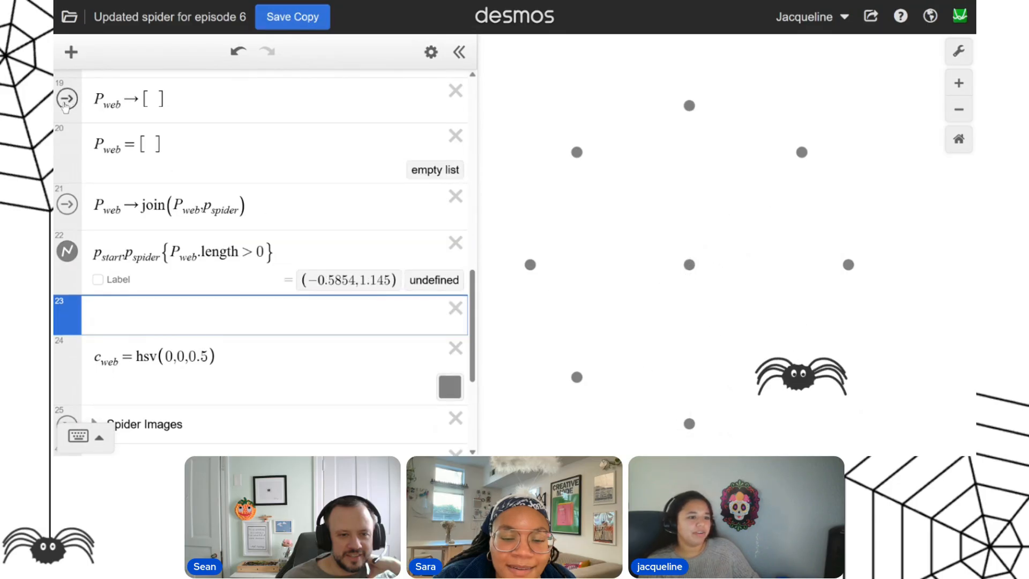
# Draw a new web through the targets (0,-5), (-3.536,-3.536) and (-5,0), redirecting the spider mid-move toward (0,0), (3.536,-3.536) and (0,5).
pyautogui.click(689, 424)
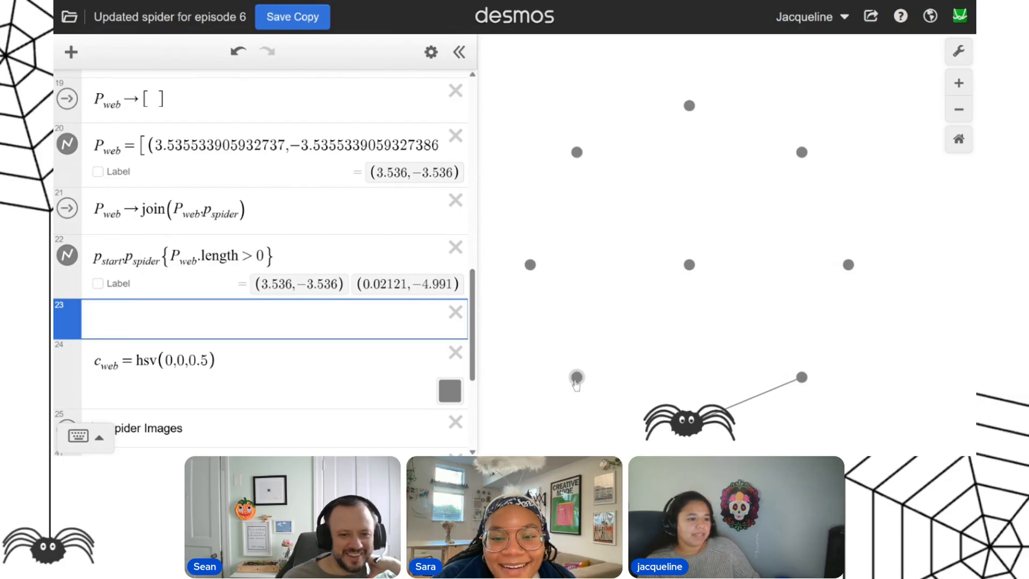
pyautogui.click(576, 380)
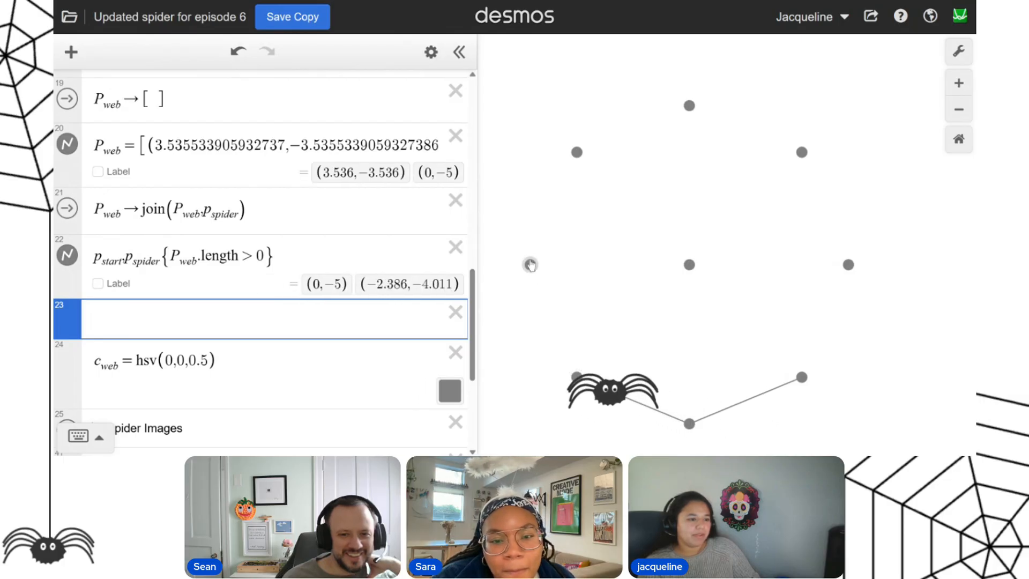
pyautogui.click(529, 265)
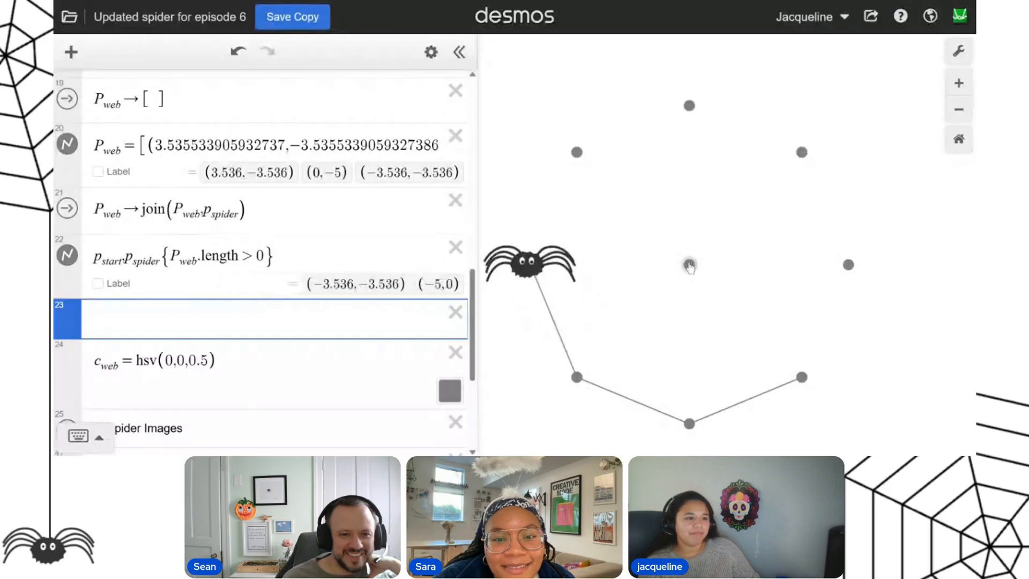
pyautogui.click(689, 265)
pyautogui.click(801, 377)
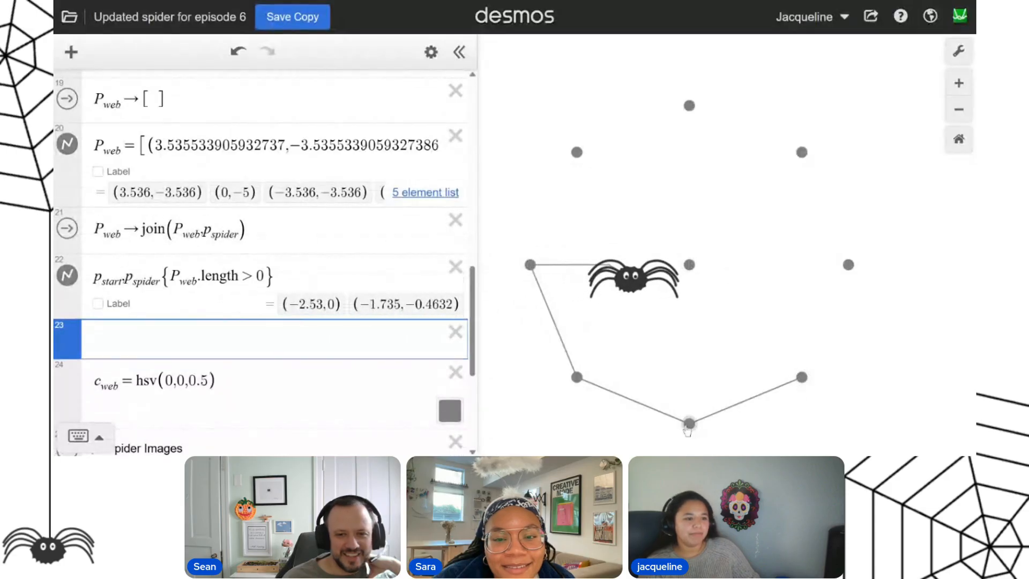
pyautogui.click(689, 105)
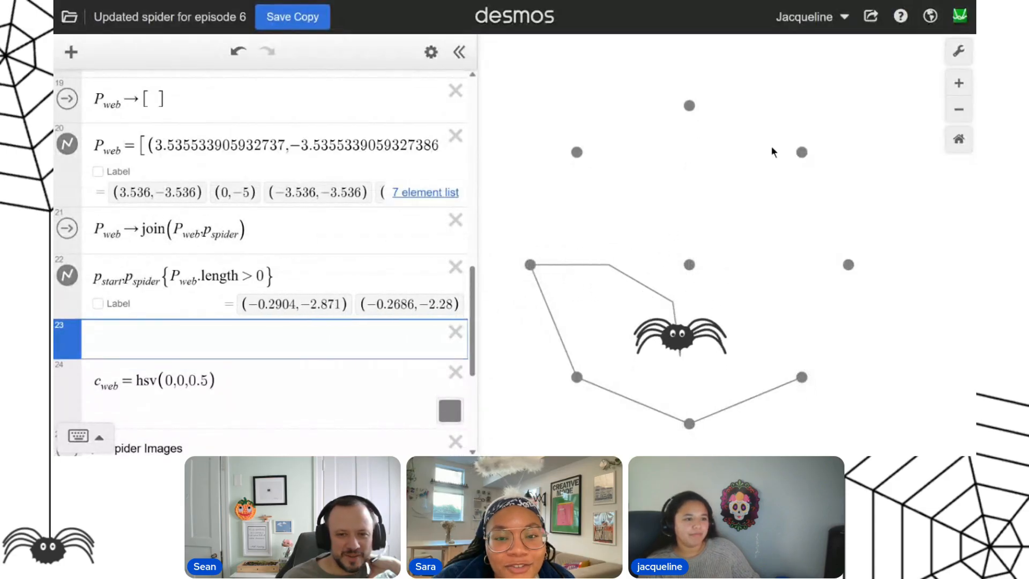
# Extend the web by redirecting the spider mid-move through (3.536,3.536), (5,0), (3.536,-3.536), (0,0), (-3.536,3.536), (0,5), (3.536,3.536) and (5,0).
pyautogui.click(801, 153)
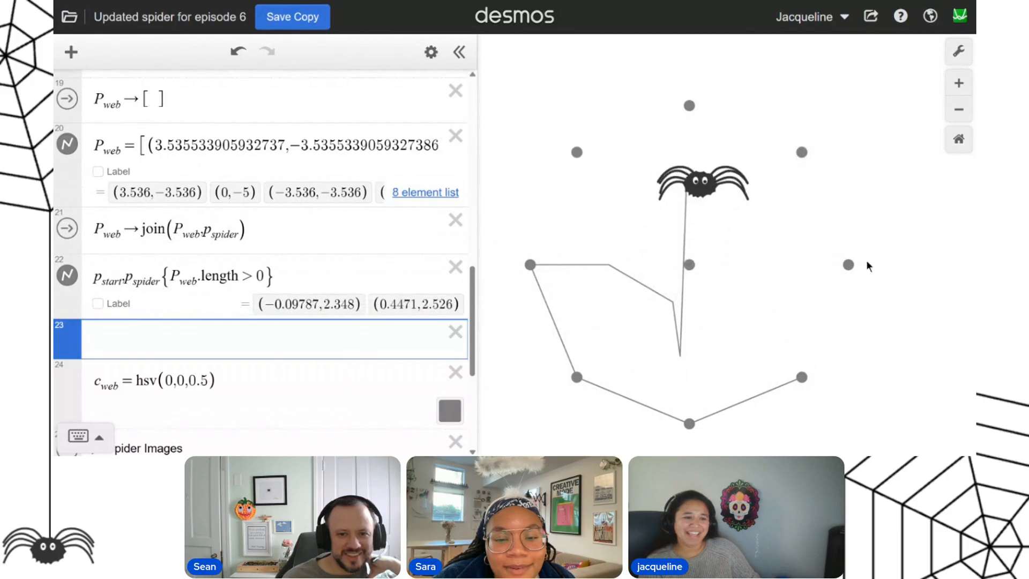
pyautogui.click(848, 265)
pyautogui.click(801, 377)
pyautogui.click(689, 264)
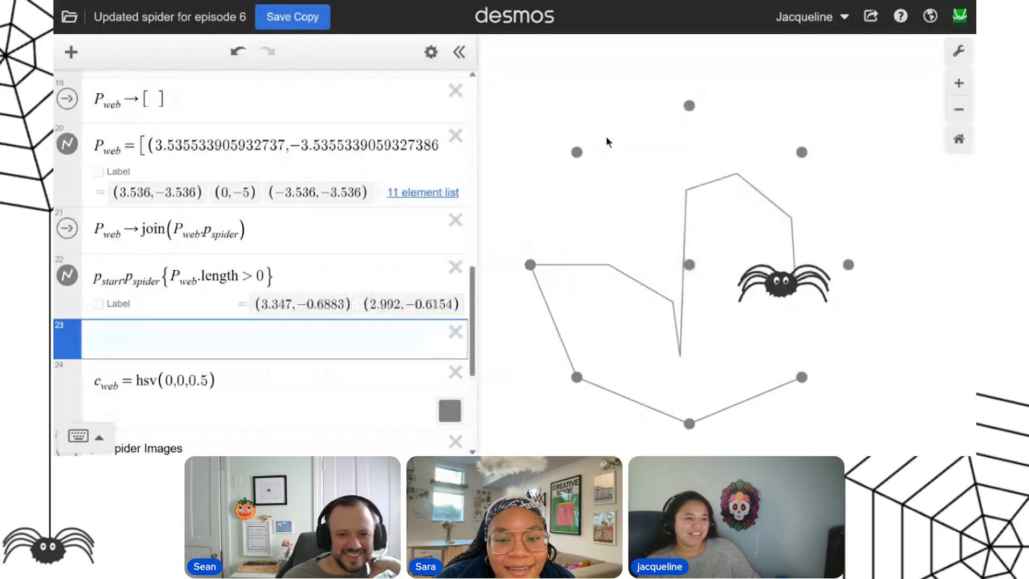
pyautogui.click(577, 152)
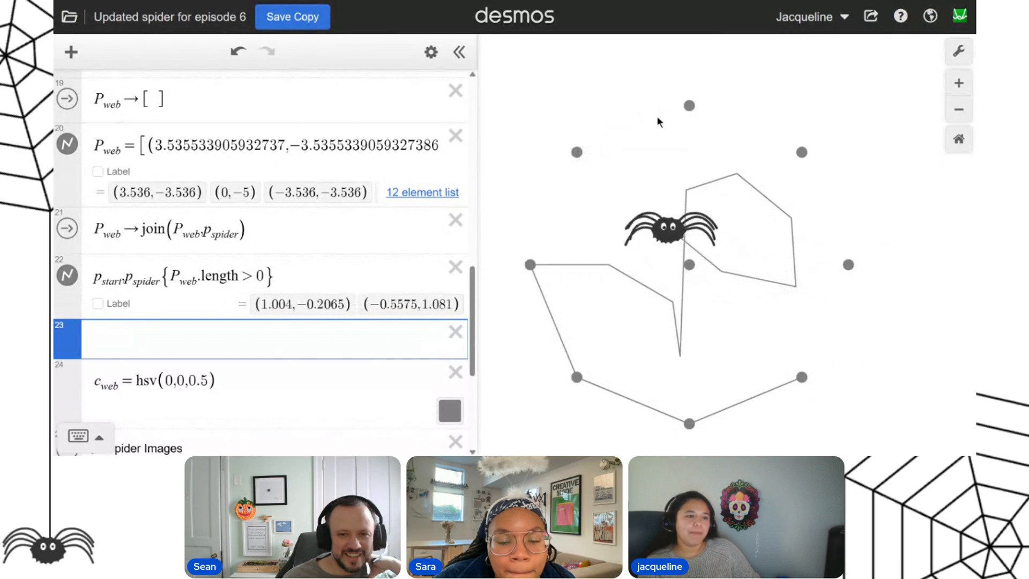
pyautogui.click(689, 106)
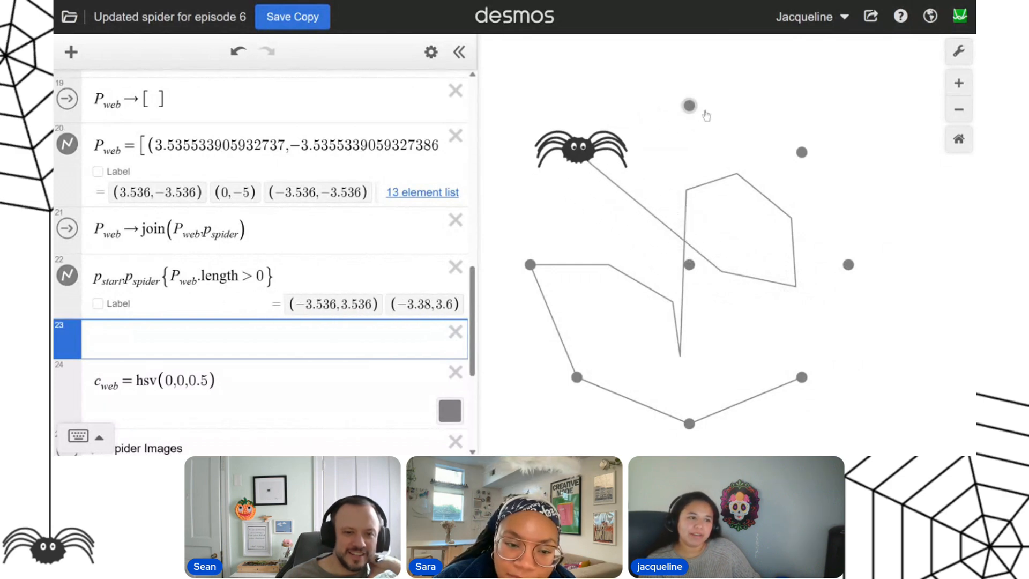
pyautogui.click(802, 152)
pyautogui.click(847, 265)
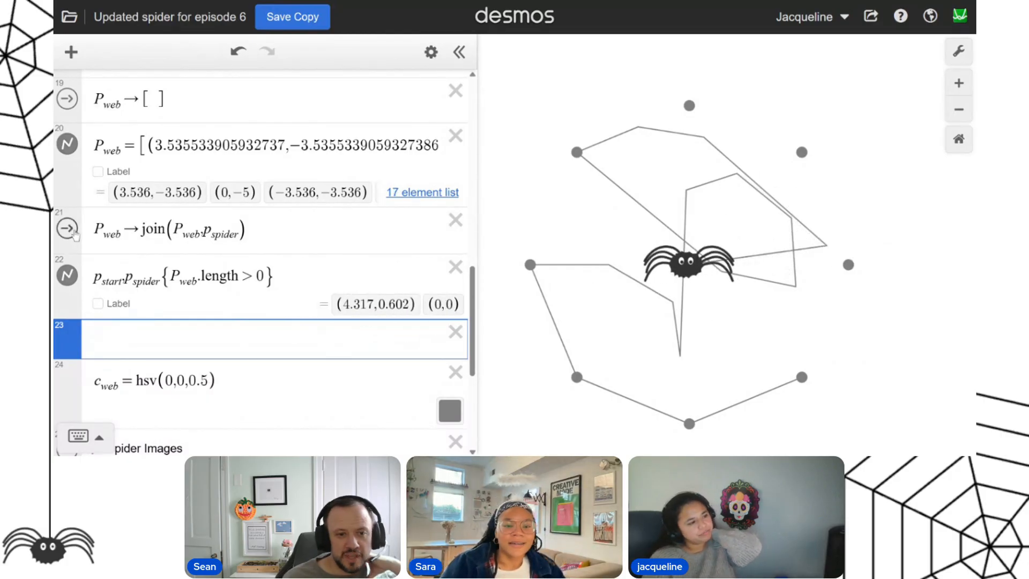
# Empty P_web with the reset action on line 19, and check the t_ime slider's animation settings before replaying it.
pyautogui.scroll(2, 76, 231)
pyautogui.click(70, 218)
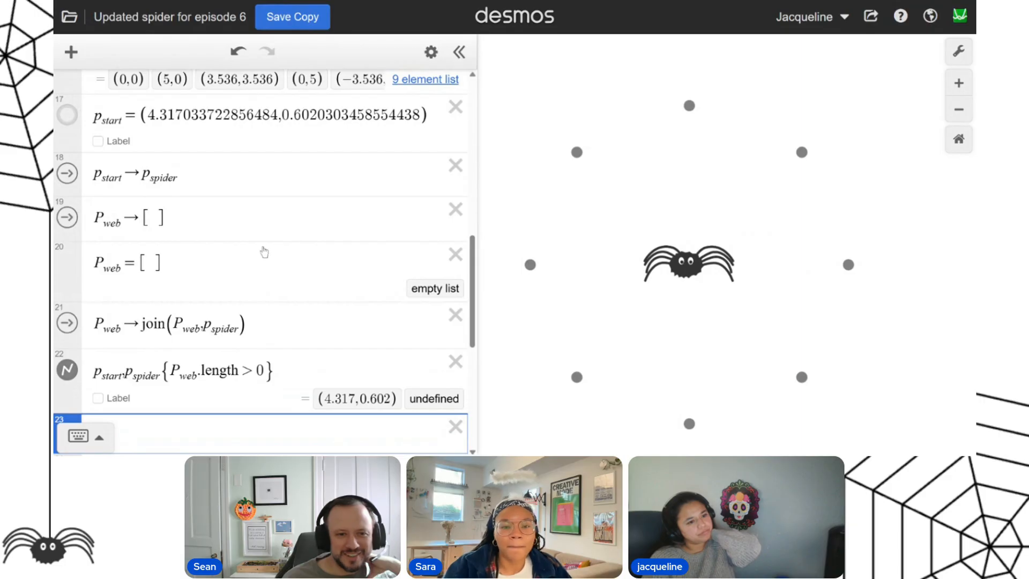
pyautogui.scroll(10, 209, 255)
pyautogui.scroll(-2, 104, 247)
pyautogui.scroll(3, 81, 245)
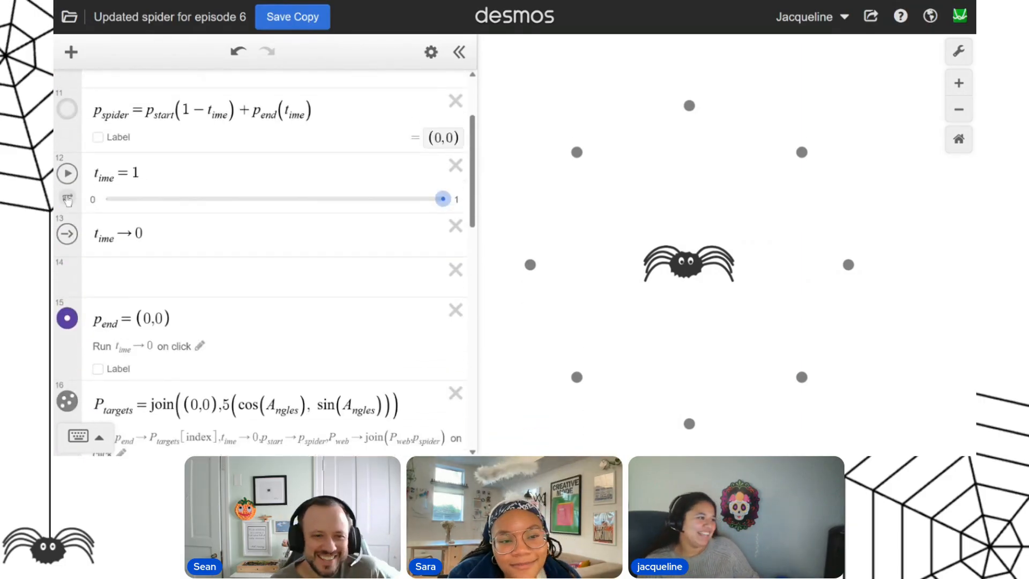
pyautogui.click(67, 199)
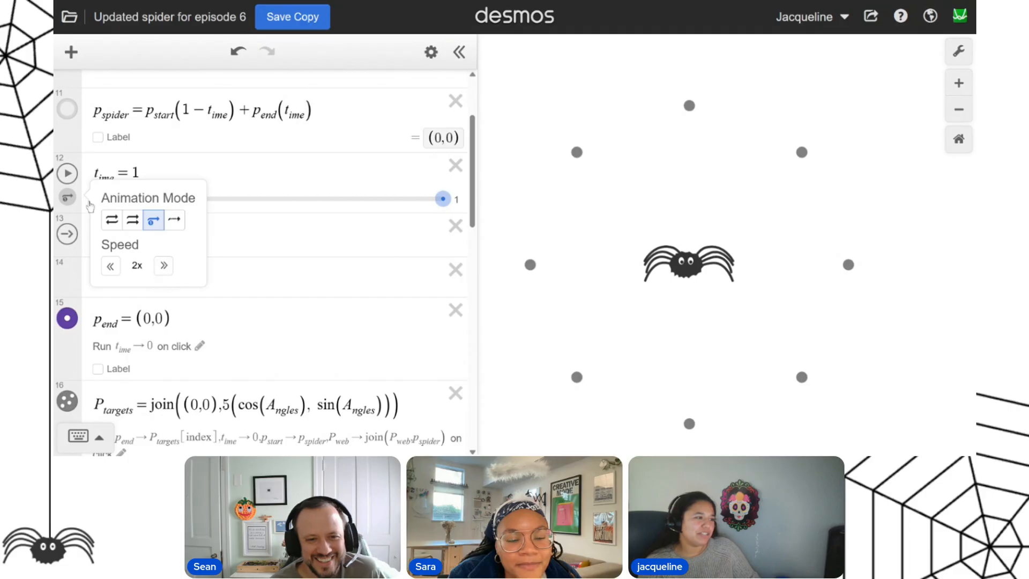
pyautogui.click(69, 174)
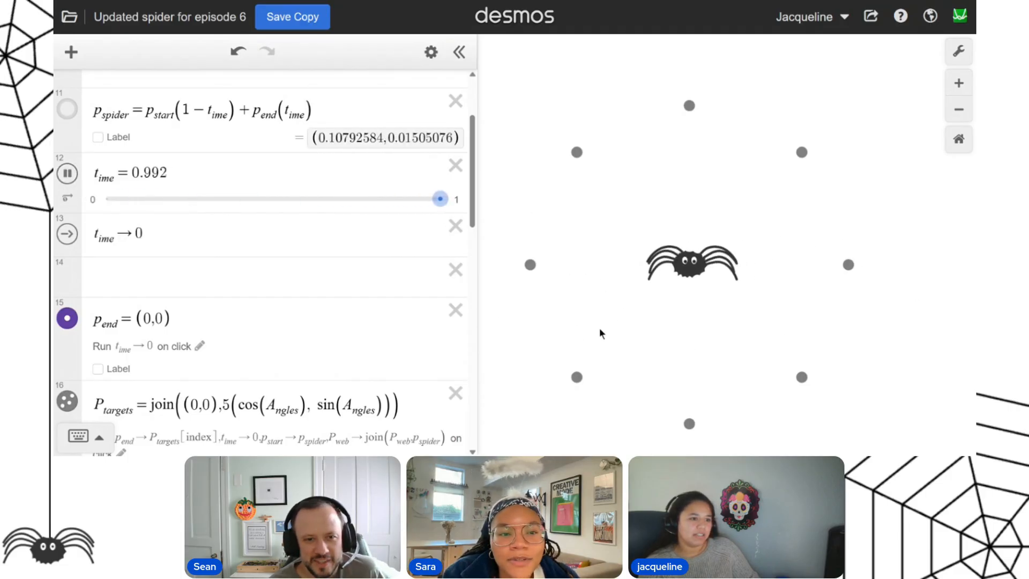
# Draw a closed web outline from the center by sending the spider clockwise around all eight outer targets, starting and ending at (3.536,-3.536).
pyautogui.click(799, 382)
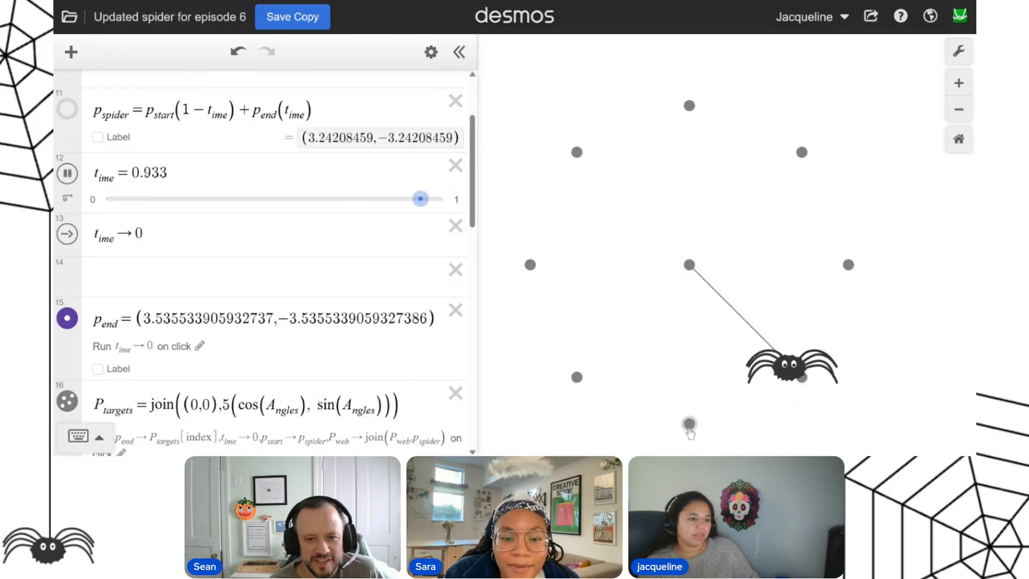
pyautogui.click(689, 426)
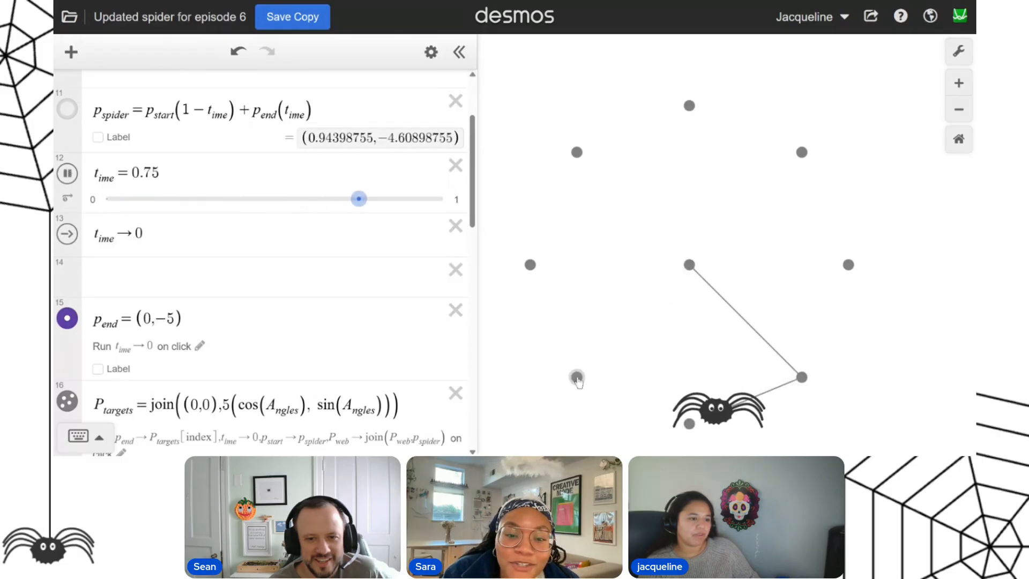
pyautogui.click(577, 378)
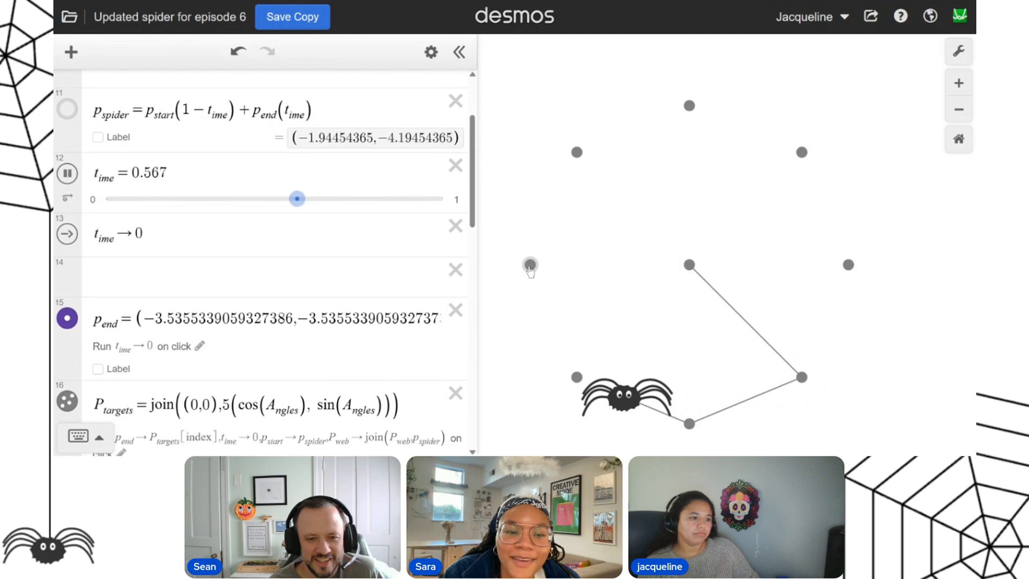
pyautogui.click(530, 266)
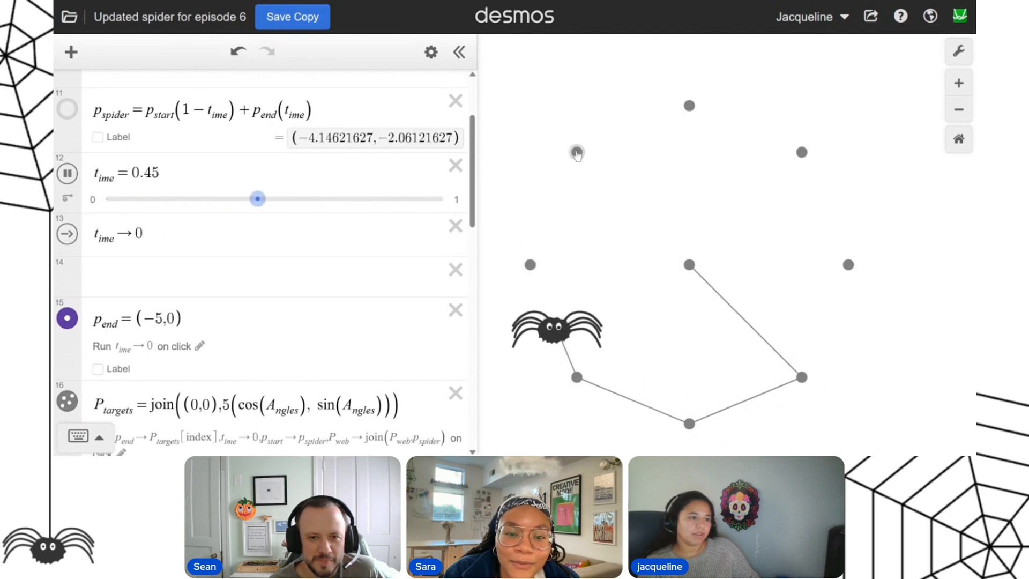
pyautogui.click(577, 153)
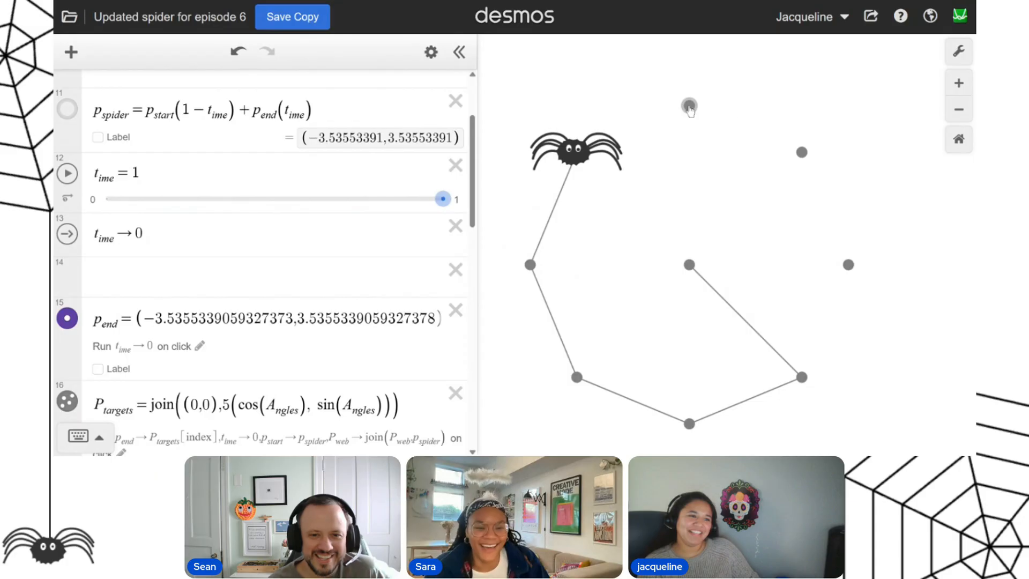
pyautogui.click(689, 106)
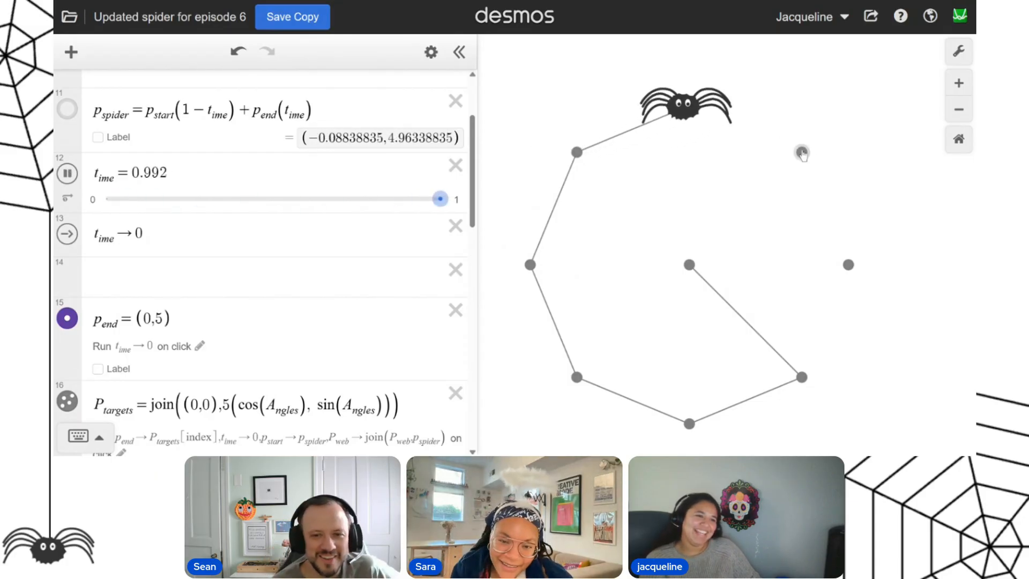
pyautogui.click(802, 153)
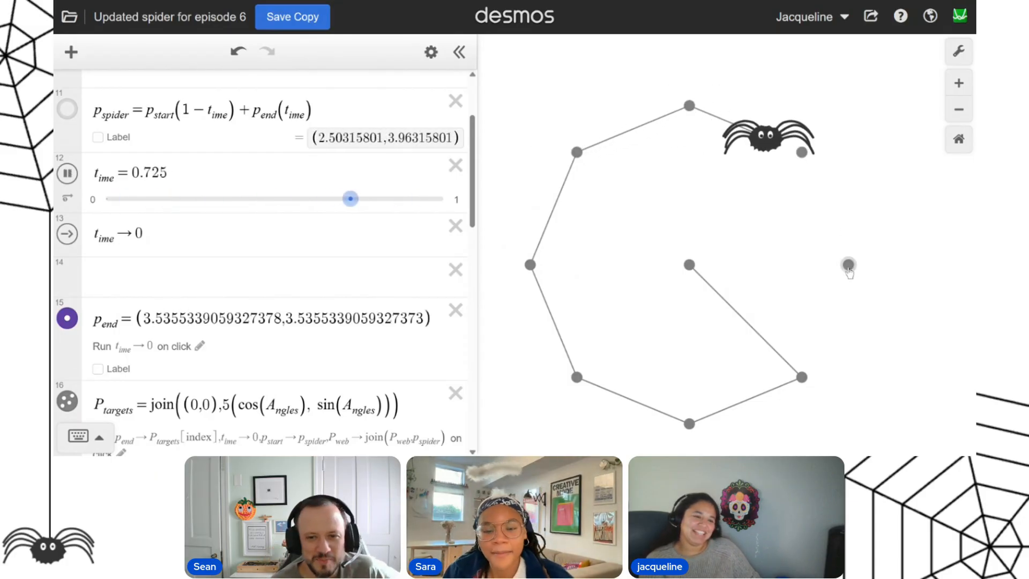
pyautogui.click(848, 265)
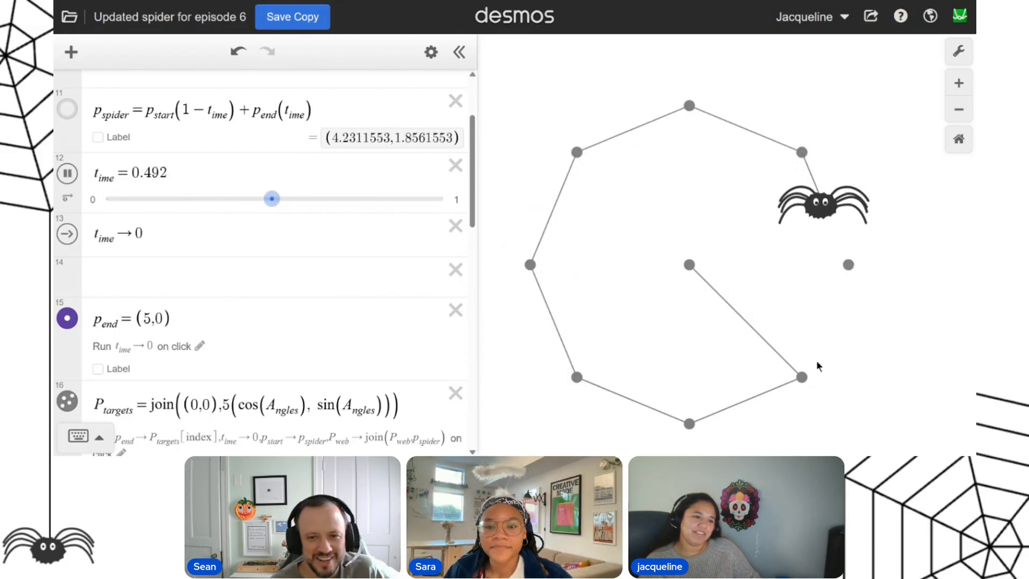
pyautogui.click(801, 378)
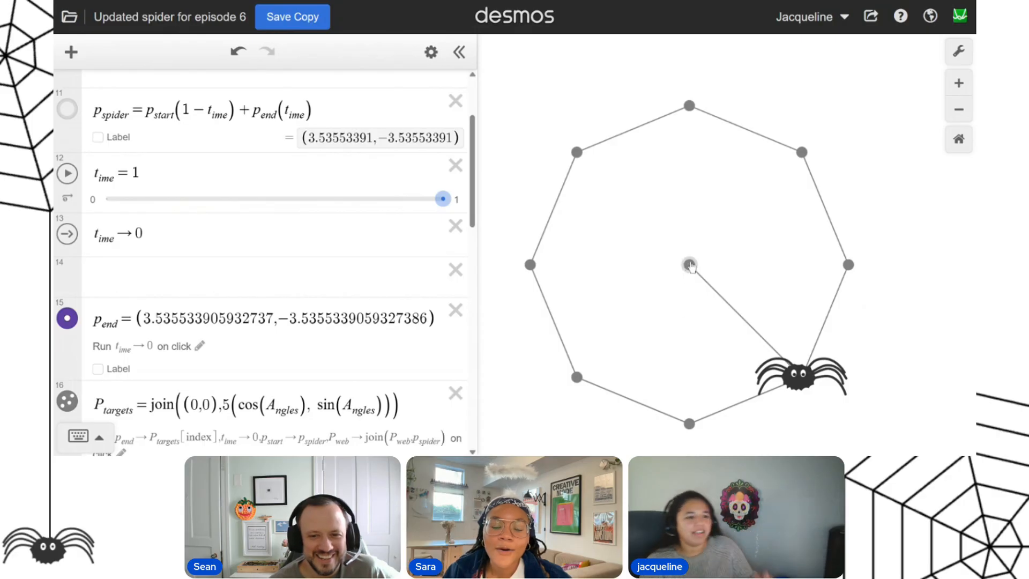
# Draw an inner web ring by sending the spider toward the center and redirecting it mid-move clockwise toward each outer target from (0,-5) to (3.536,-3.536).
pyautogui.click(690, 266)
pyautogui.click(689, 424)
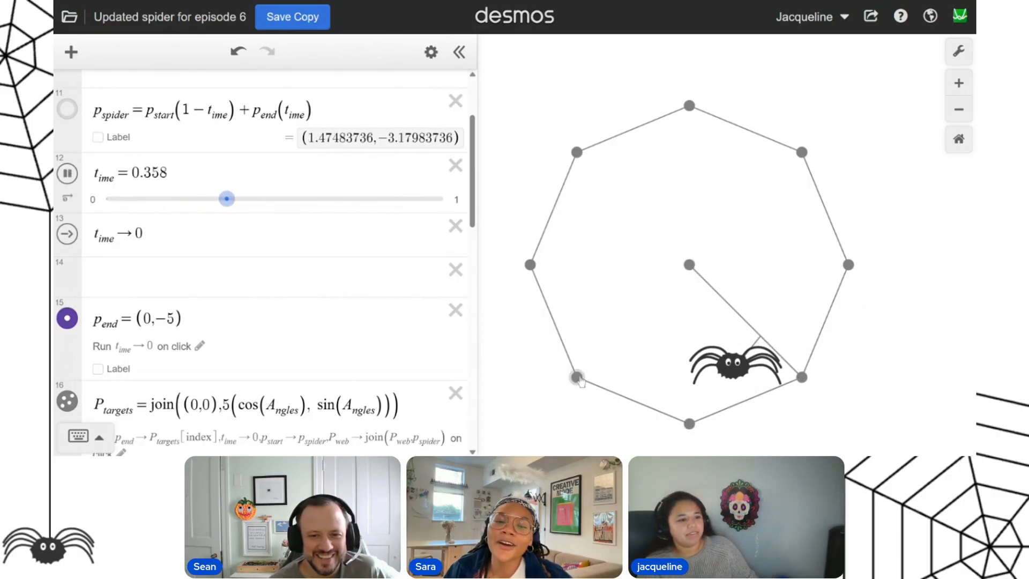
pyautogui.click(577, 377)
pyautogui.click(530, 265)
pyautogui.click(577, 153)
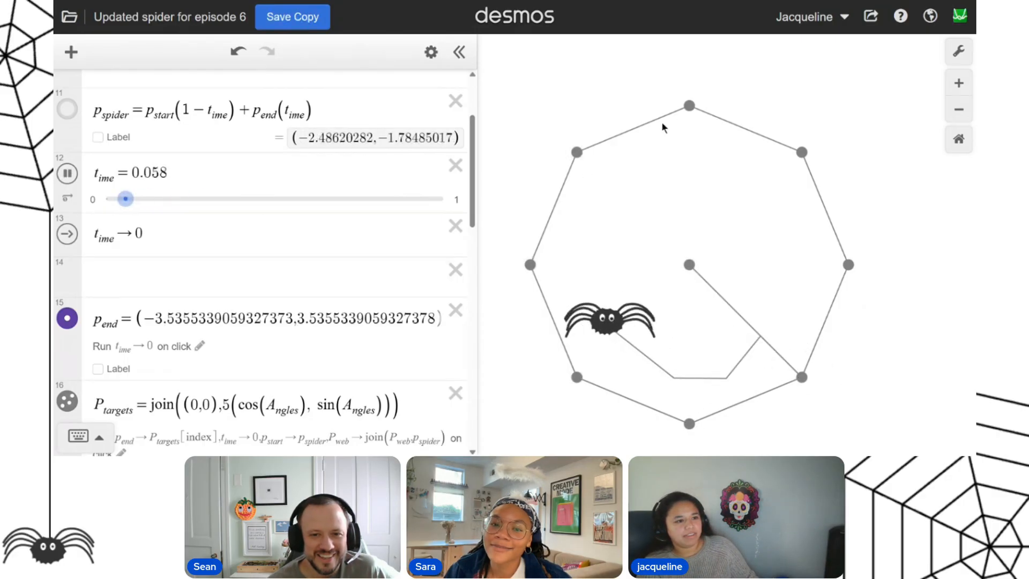
pyautogui.click(689, 106)
pyautogui.click(802, 153)
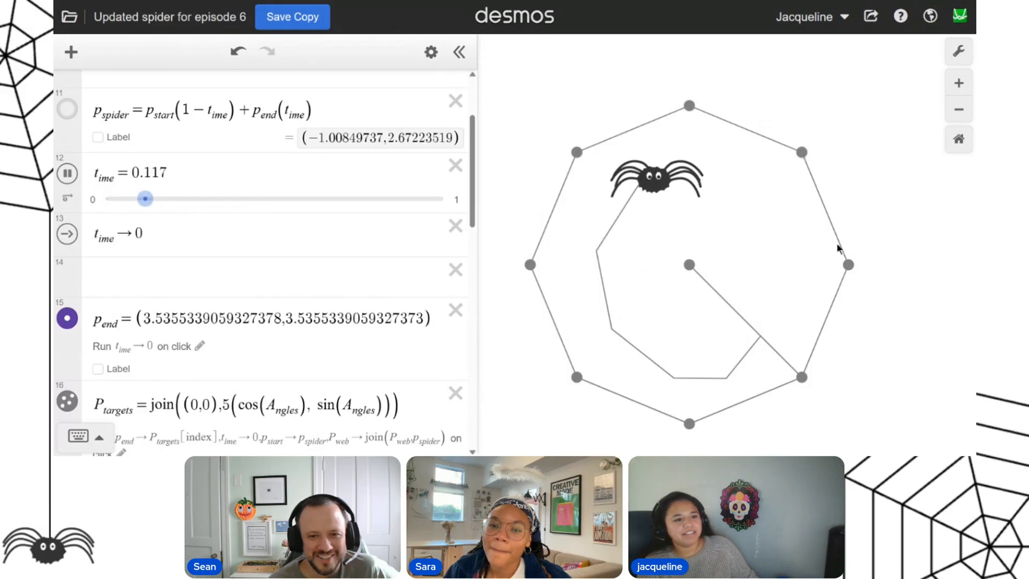
pyautogui.click(848, 264)
pyautogui.click(802, 377)
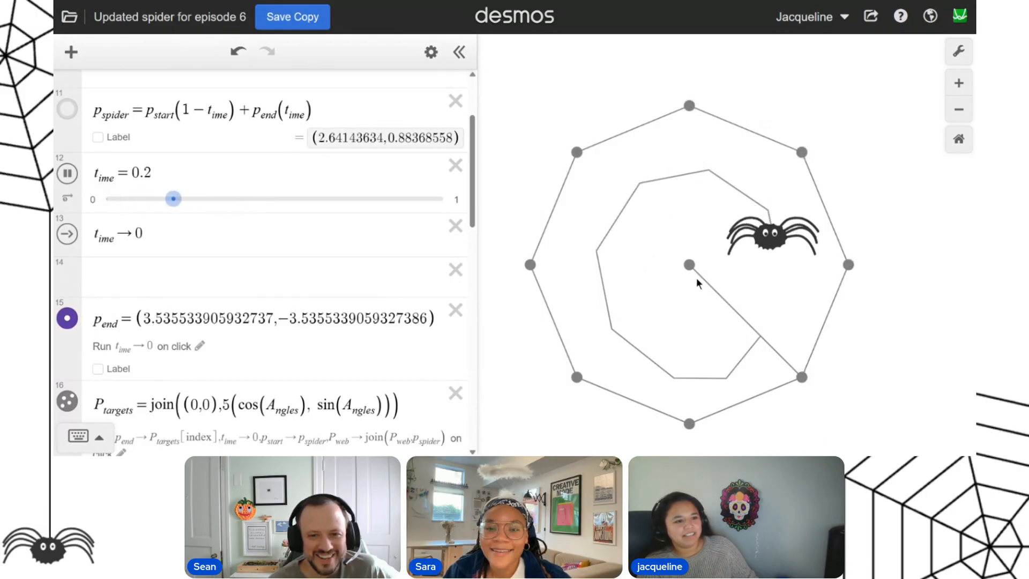
# Continue the inner web by redirecting the spider toward (0,0), (0,-5) and (-5,0), ending at (-3.536,3.536).
pyautogui.click(689, 265)
pyautogui.click(690, 424)
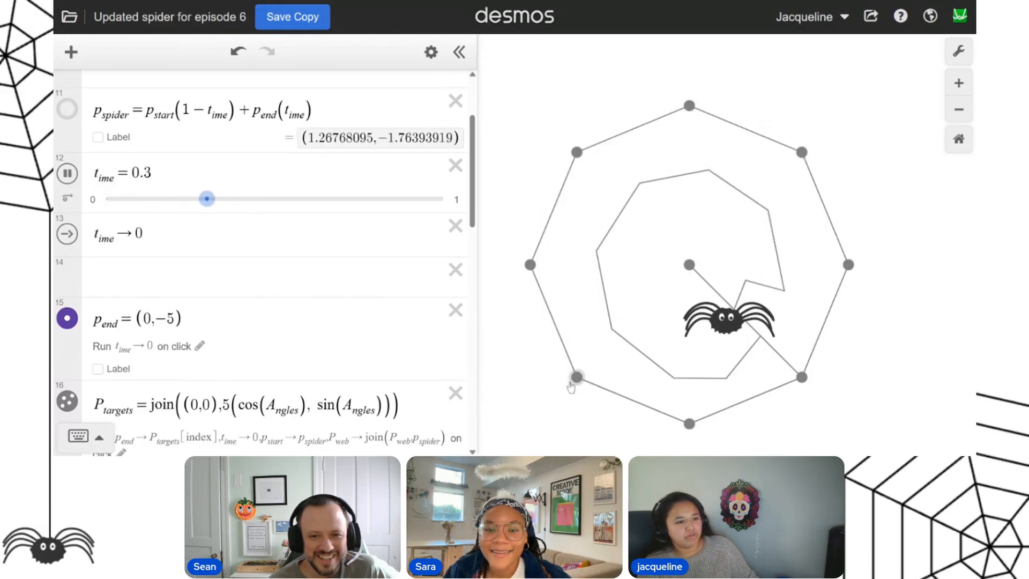
pyautogui.click(530, 265)
pyautogui.click(577, 153)
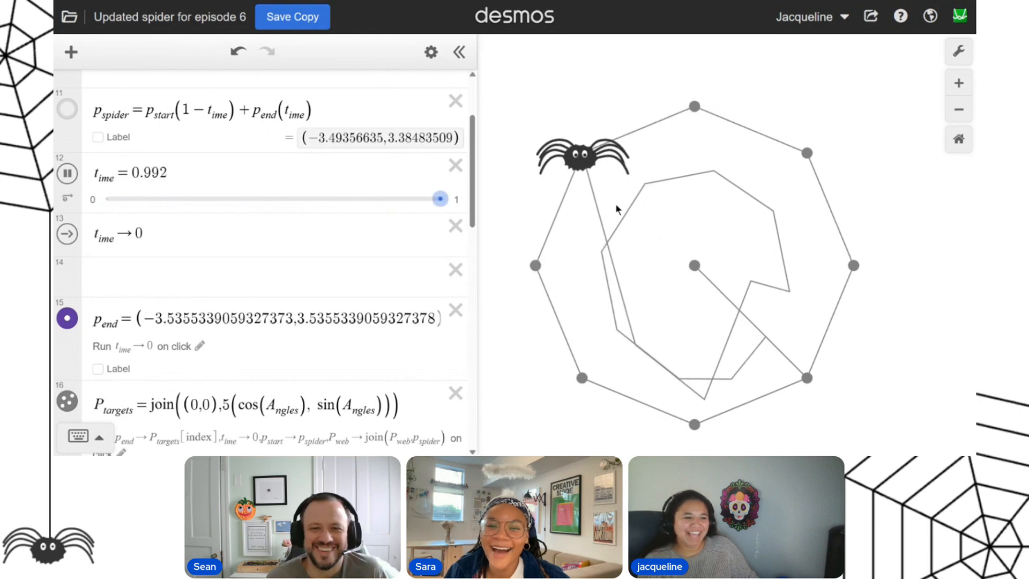
# Draw web spokes between the center and the targets (-3.536,3.536), (-5,0), (-3.536,-3.536), (0,-5), (0,5) and (3.536,3.536), ending at the center.
pyautogui.click(694, 265)
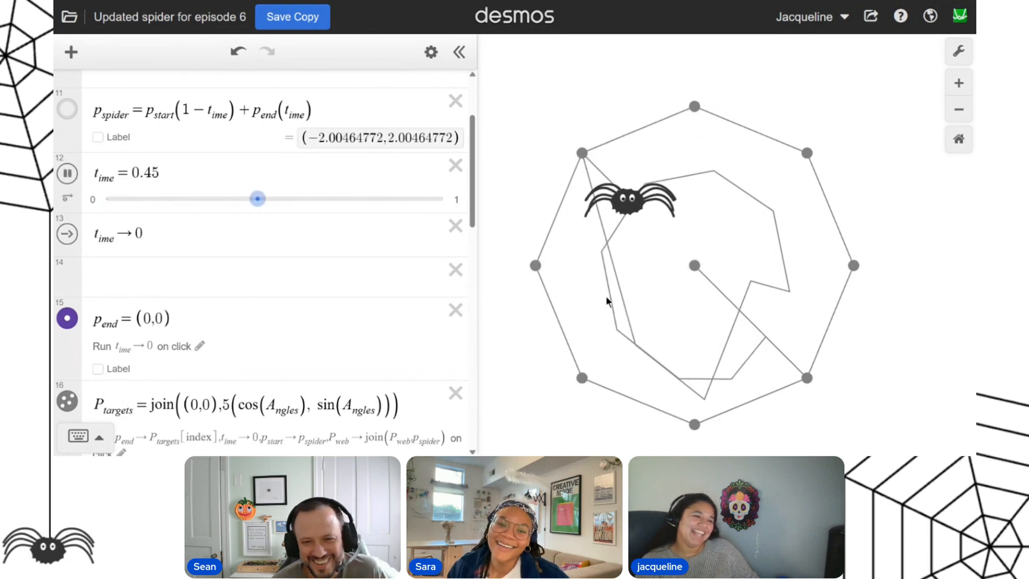
pyautogui.click(534, 266)
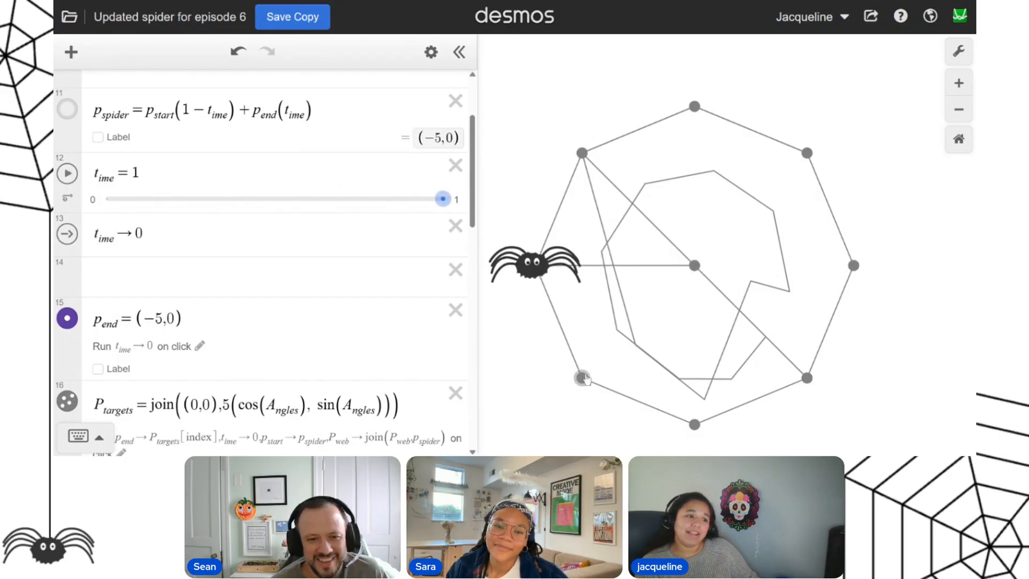
pyautogui.click(583, 378)
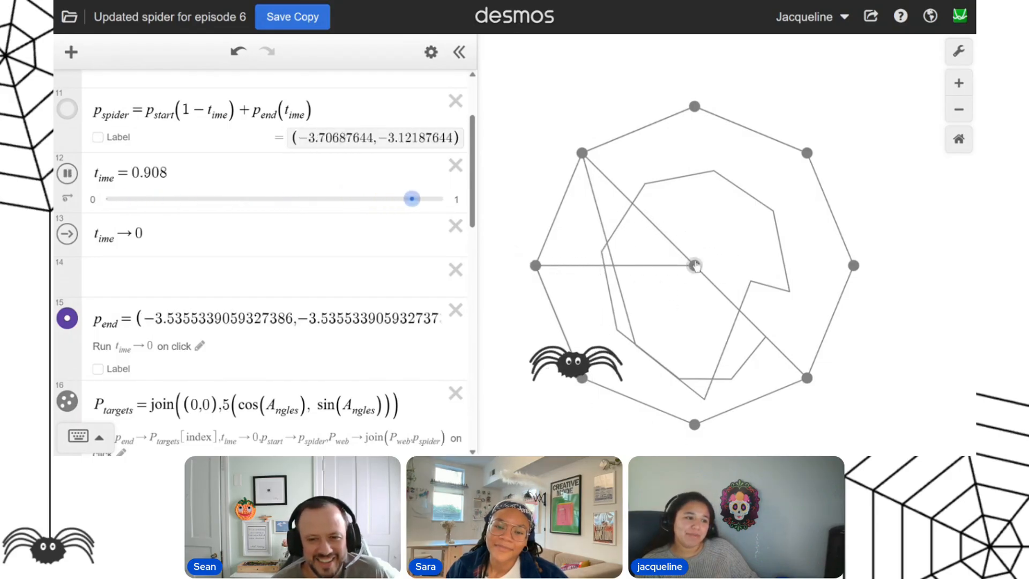
pyautogui.click(694, 265)
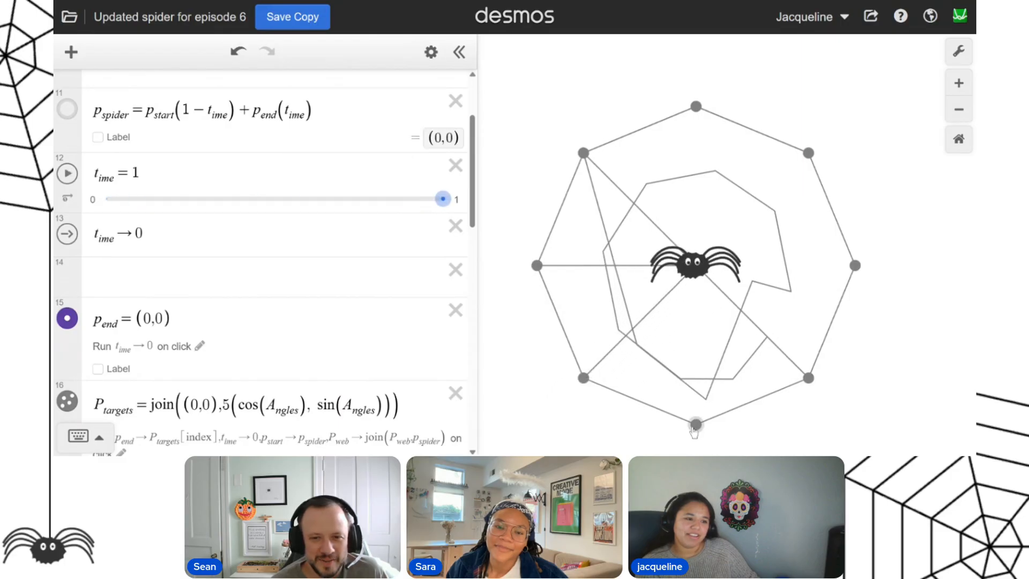
pyautogui.click(695, 425)
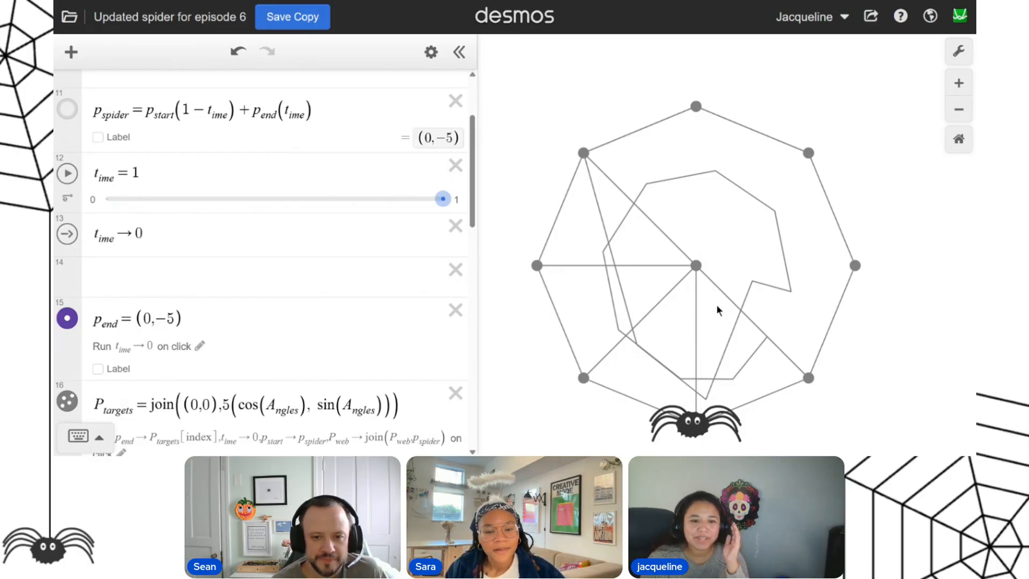
pyautogui.click(697, 266)
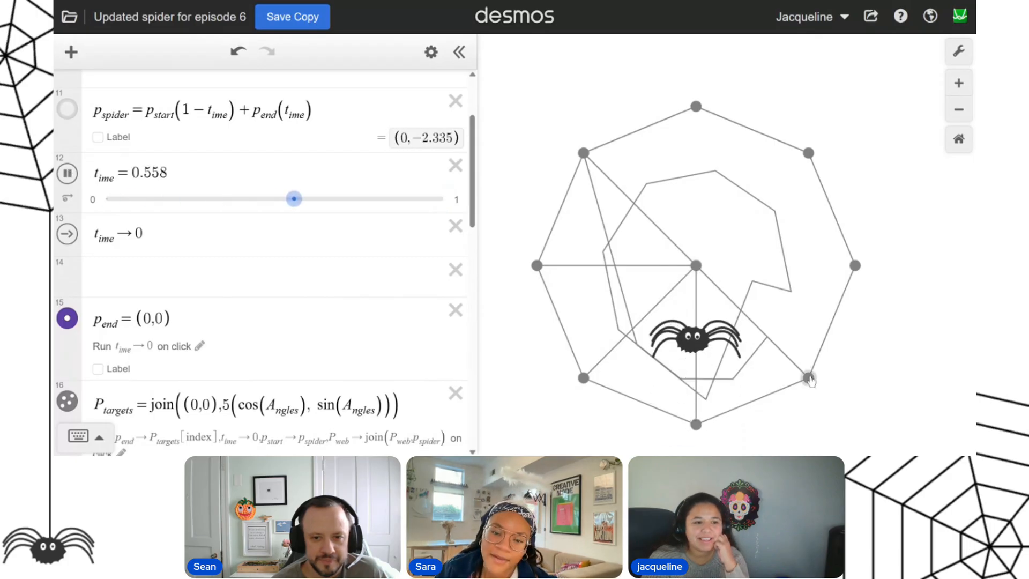
pyautogui.click(696, 107)
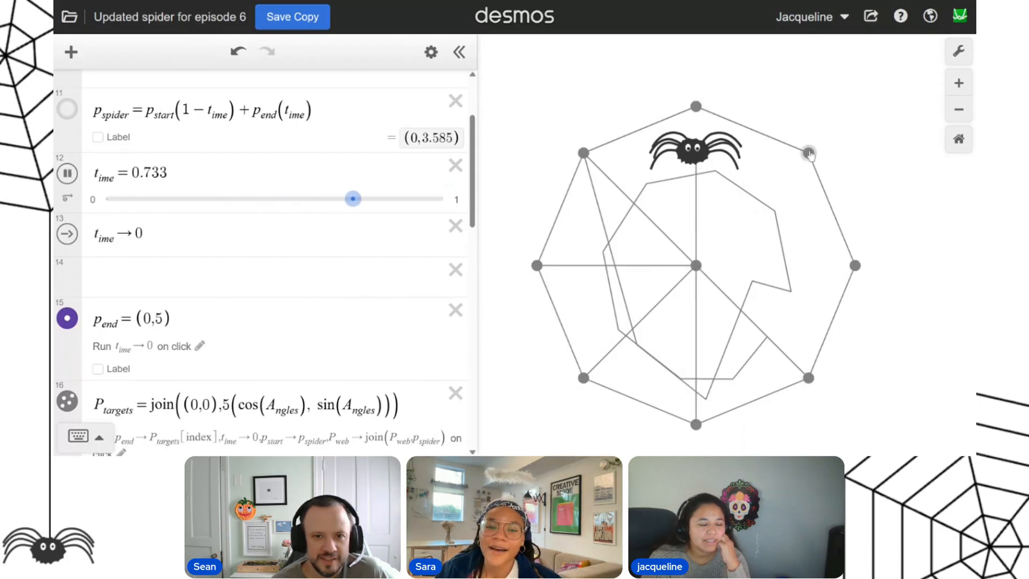
pyautogui.click(809, 154)
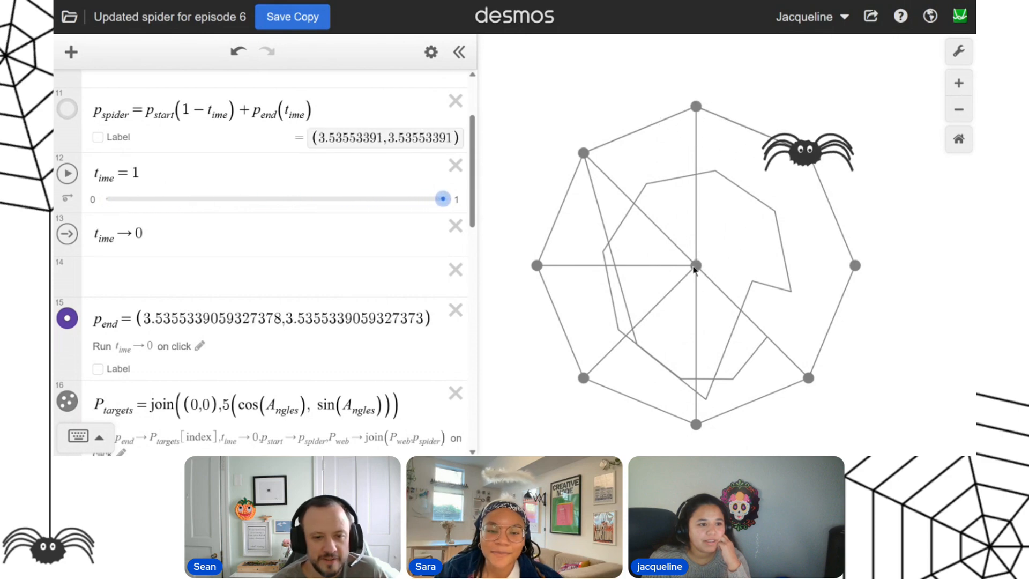
pyautogui.click(698, 266)
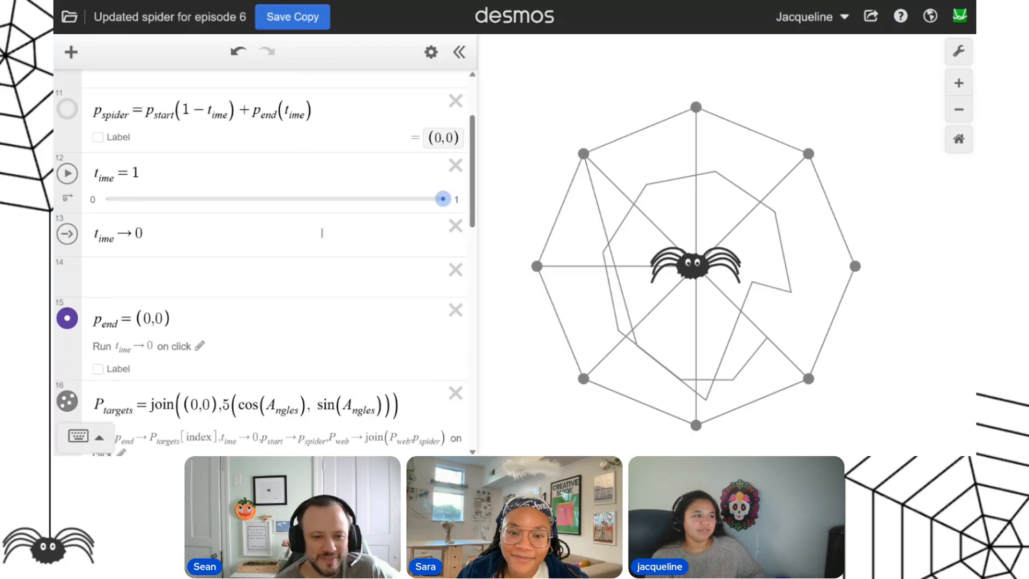
# Set the a_rachnophobiaMode slider to 1 to swap the spider for the crab image.
pyautogui.scroll(3, 321, 233)
pyautogui.click(432, 156)
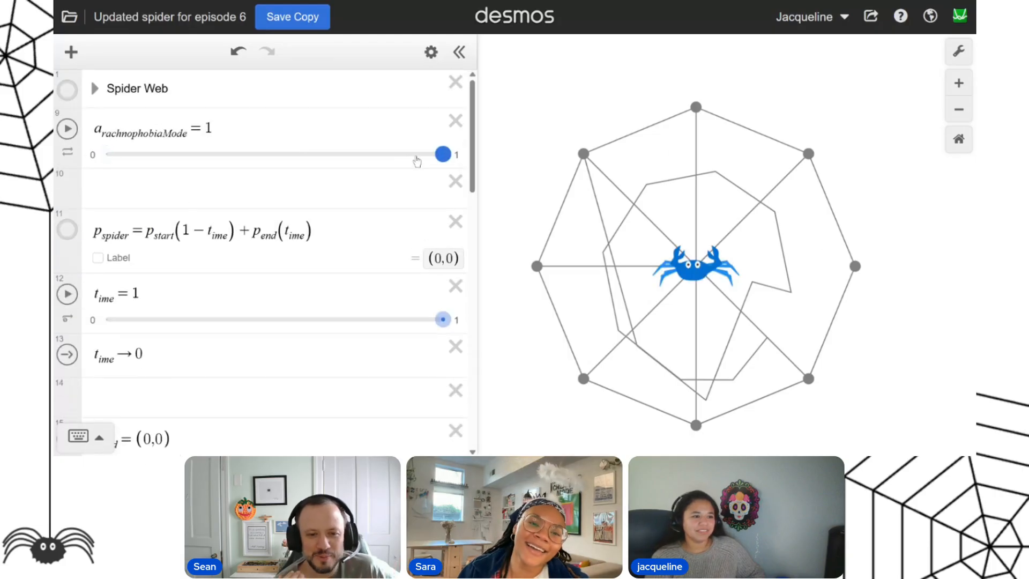